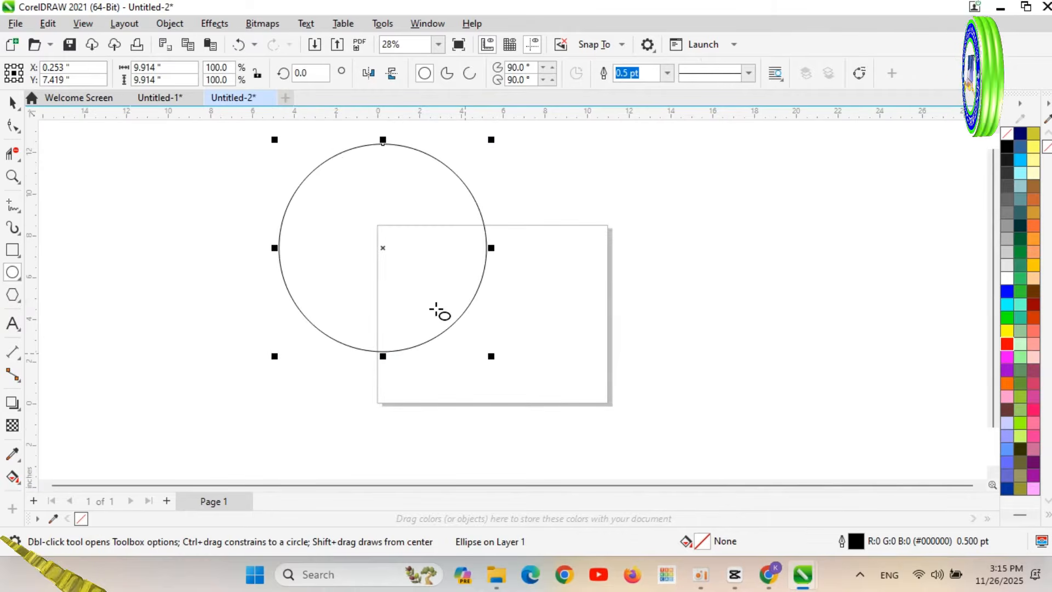
Step: Move the circle to about X 1.45, Y 6.75 in and place an overlapping duplicate at about X 2.68, Y 9.43 in
{"action": "scroll", "coordinate": [326, 136], "scroll_direction": "up", "scroll_amount": 1}
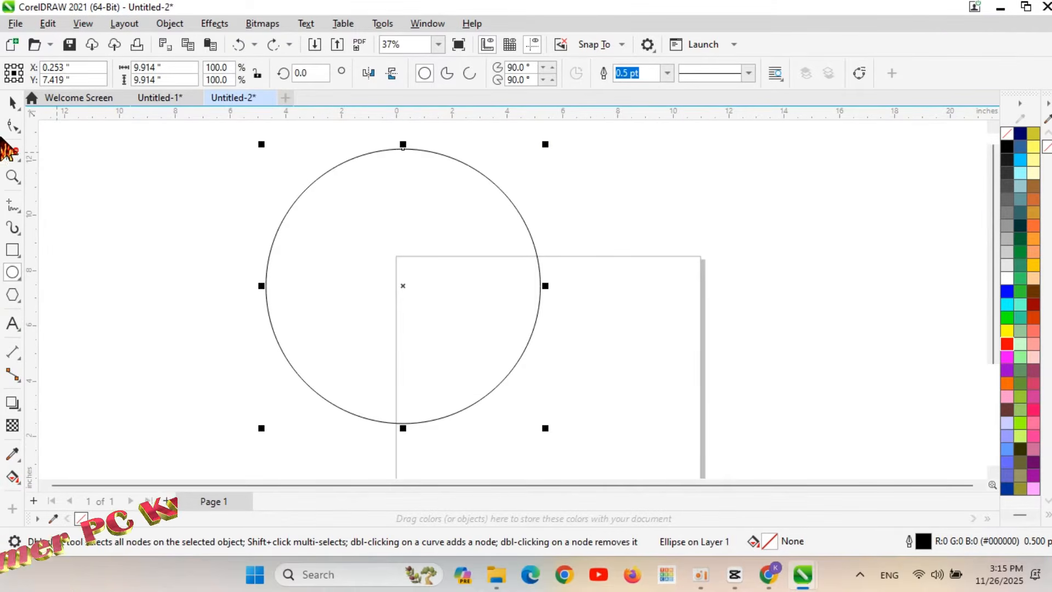
{"action": "left_click", "coordinate": [12, 103]}
{"action": "left_click", "coordinate": [430, 241]}
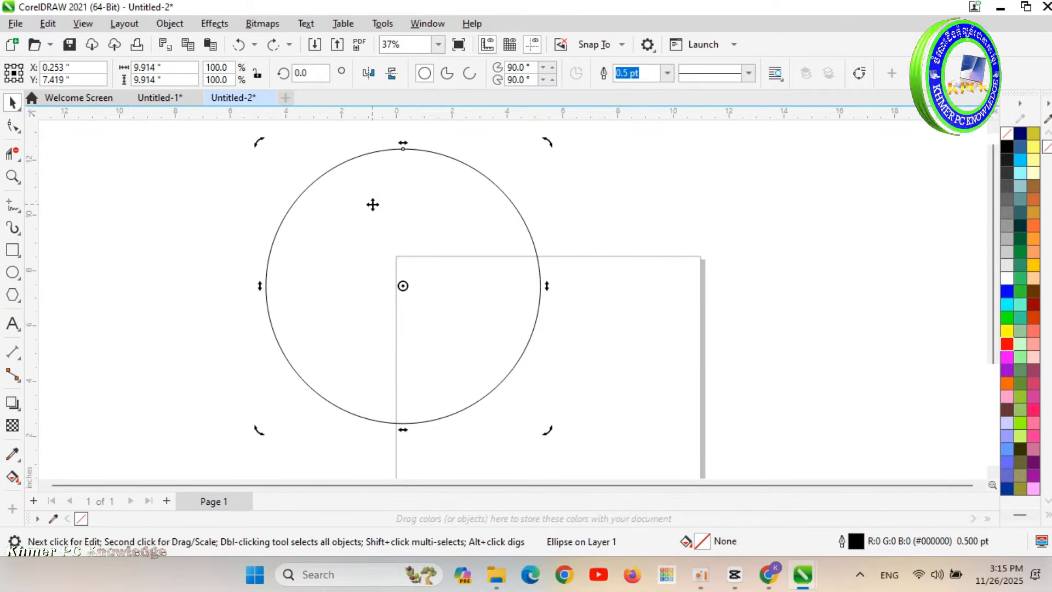
{"action": "left_click_drag", "start_coordinate": [371, 204], "coordinate": [464, 293]}
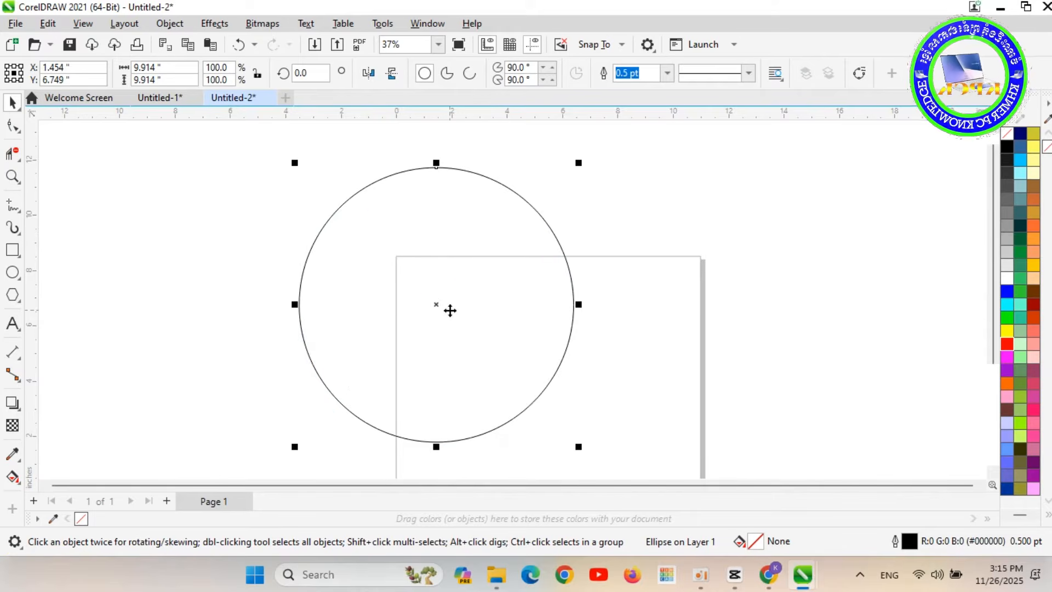
{"action": "left_click_drag", "start_coordinate": [425, 383], "coordinate": [461, 311]}
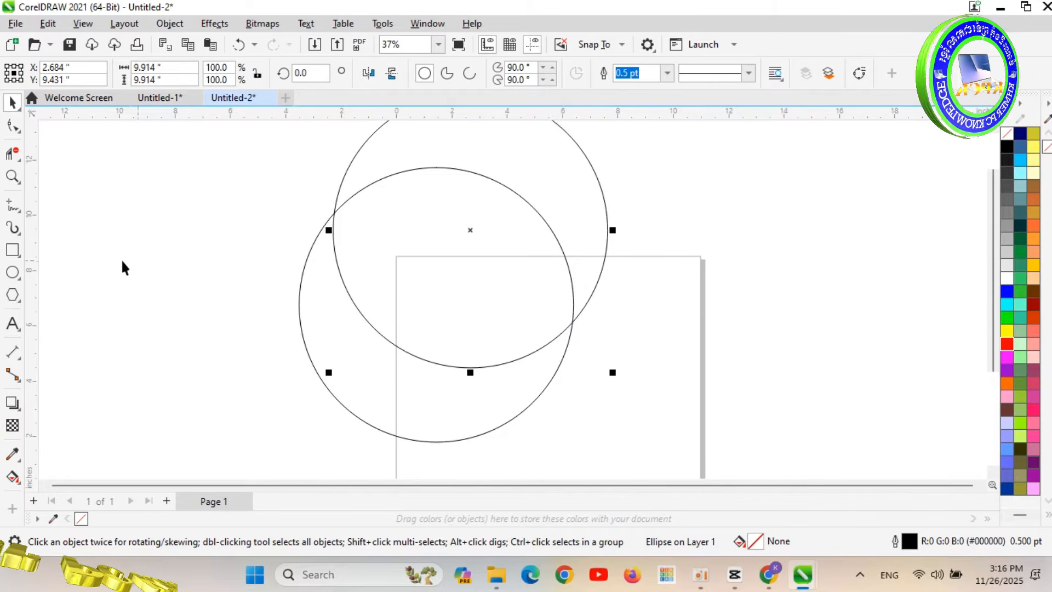
Step: Delete the outer segments of the upper circle and the inner arc of the lower circle to leave a crescent, and deselect it
{"action": "left_click", "coordinate": [13, 155]}
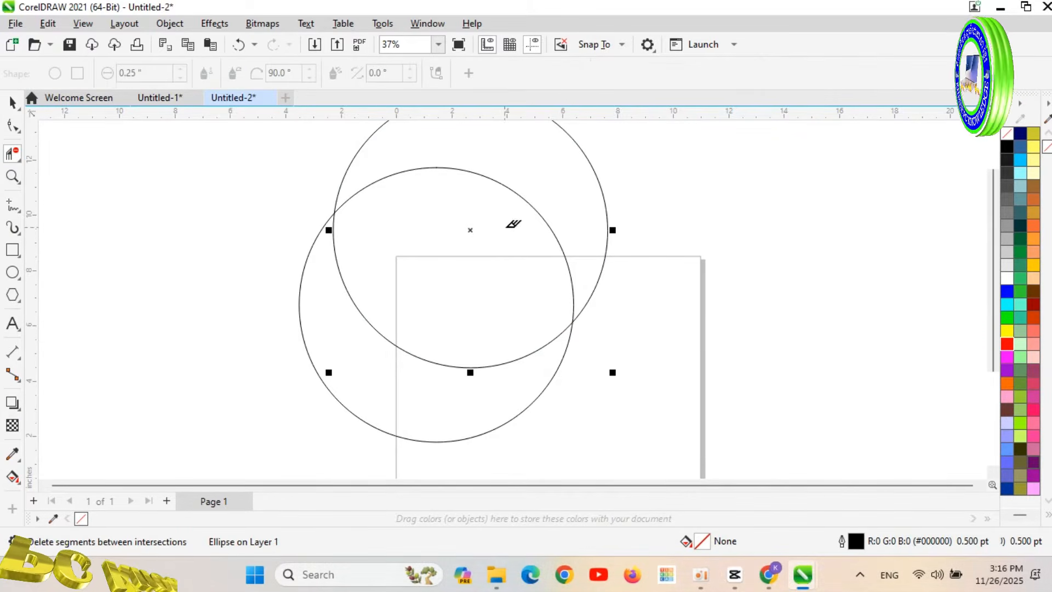
{"action": "scroll", "coordinate": [512, 223], "scroll_direction": "down", "scroll_amount": 1}
{"action": "left_click_drag", "start_coordinate": [576, 186], "coordinate": [611, 193]}
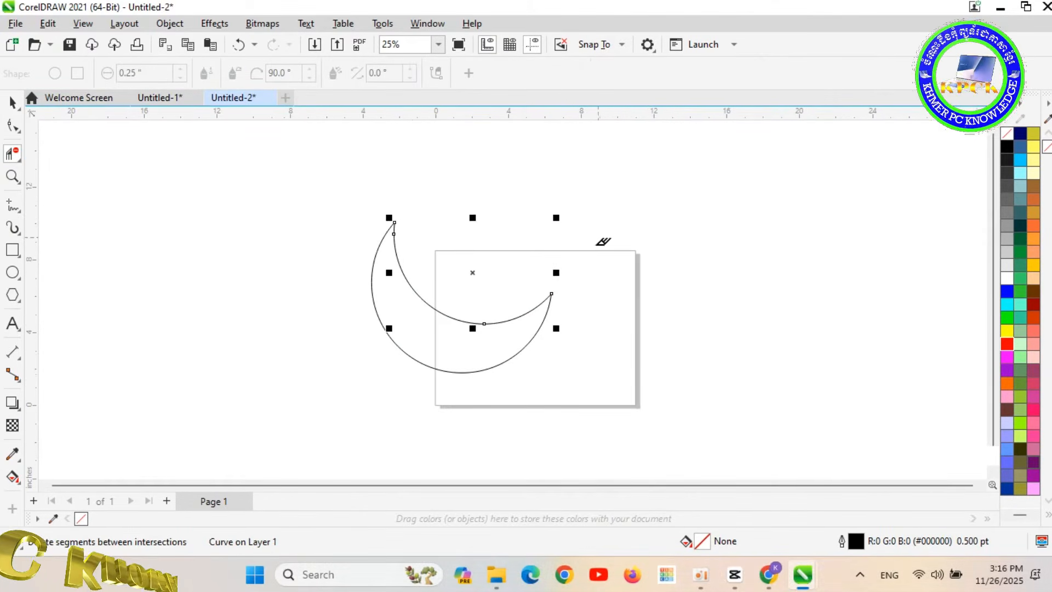
{"action": "scroll", "coordinate": [359, 234], "scroll_direction": "up", "scroll_amount": 1}
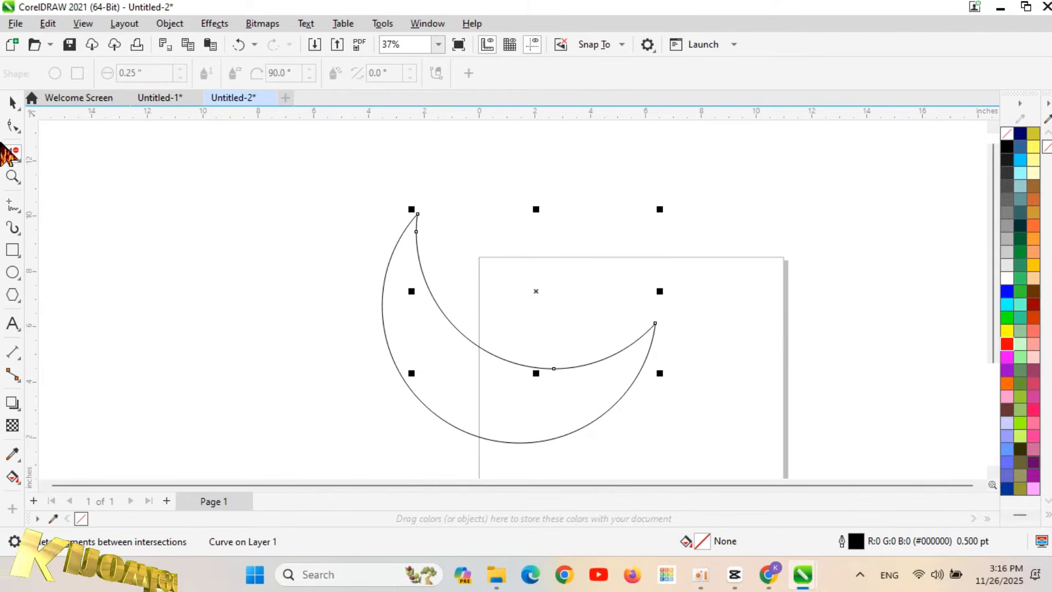
{"action": "left_click", "coordinate": [12, 101]}
{"action": "scroll", "coordinate": [490, 216], "scroll_direction": "down", "scroll_amount": 1}
{"action": "left_click", "coordinate": [482, 170]}
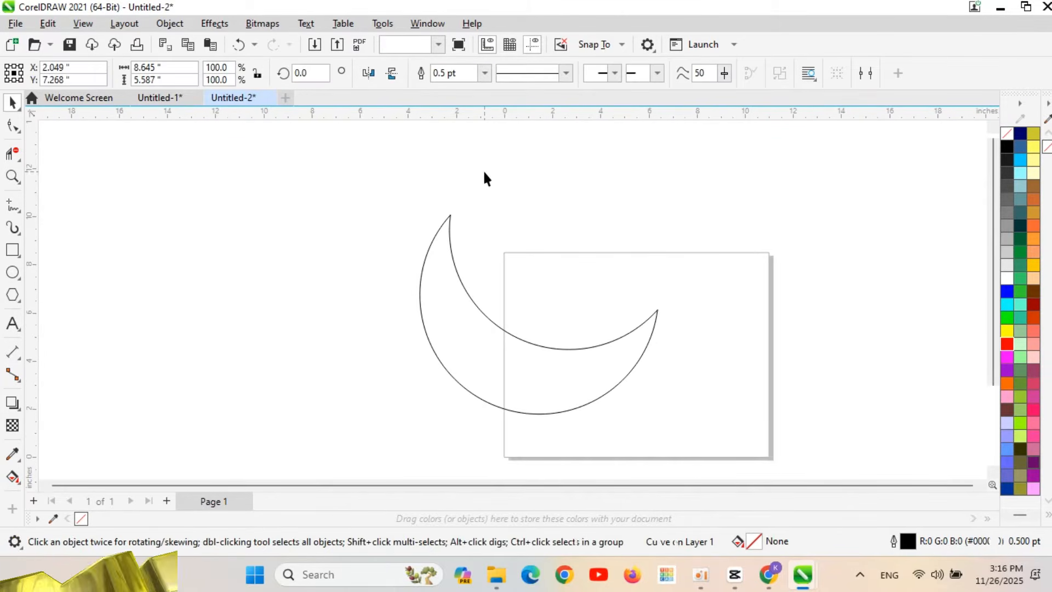
Step: Draw a horizontal ellipse about 3.92 by 2.64 in beside the crescent's upper-left tip
{"action": "left_click", "coordinate": [12, 272]}
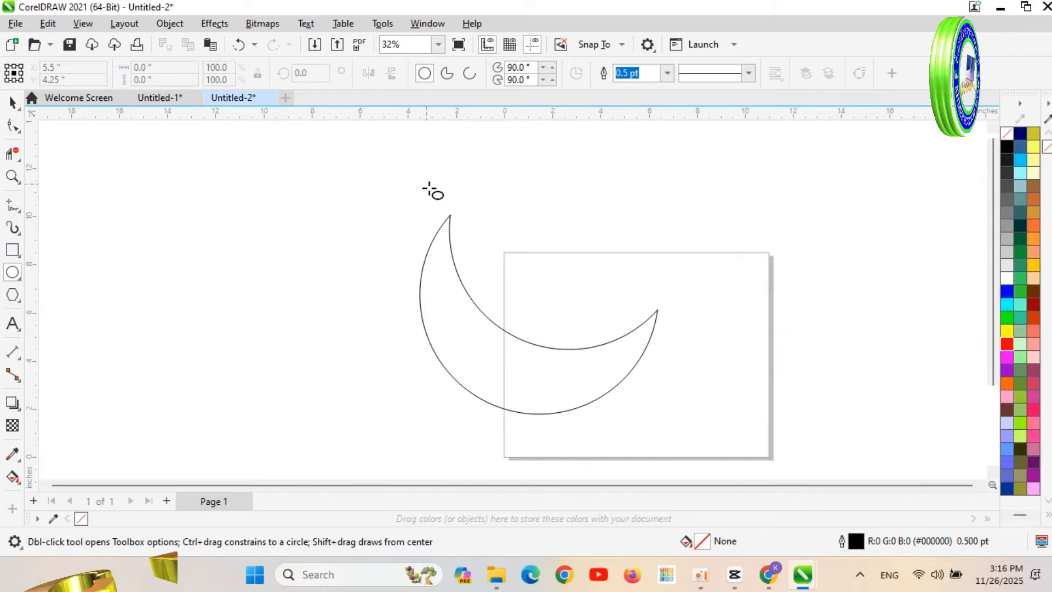
{"action": "left_click_drag", "start_coordinate": [448, 206], "coordinate": [541, 268]}
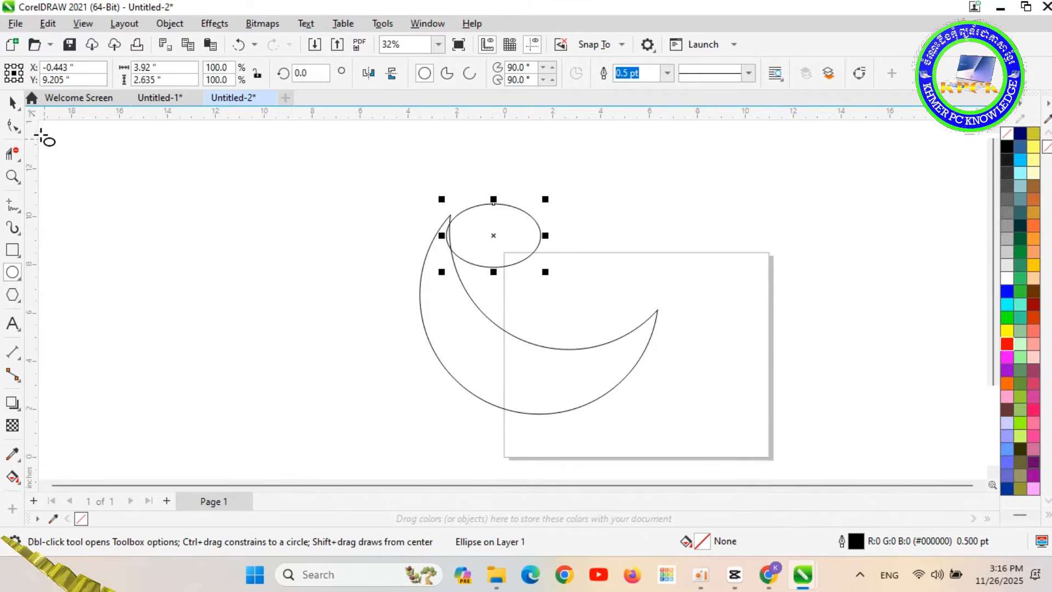
{"action": "scroll", "coordinate": [520, 208], "scroll_direction": "up", "scroll_amount": 1}
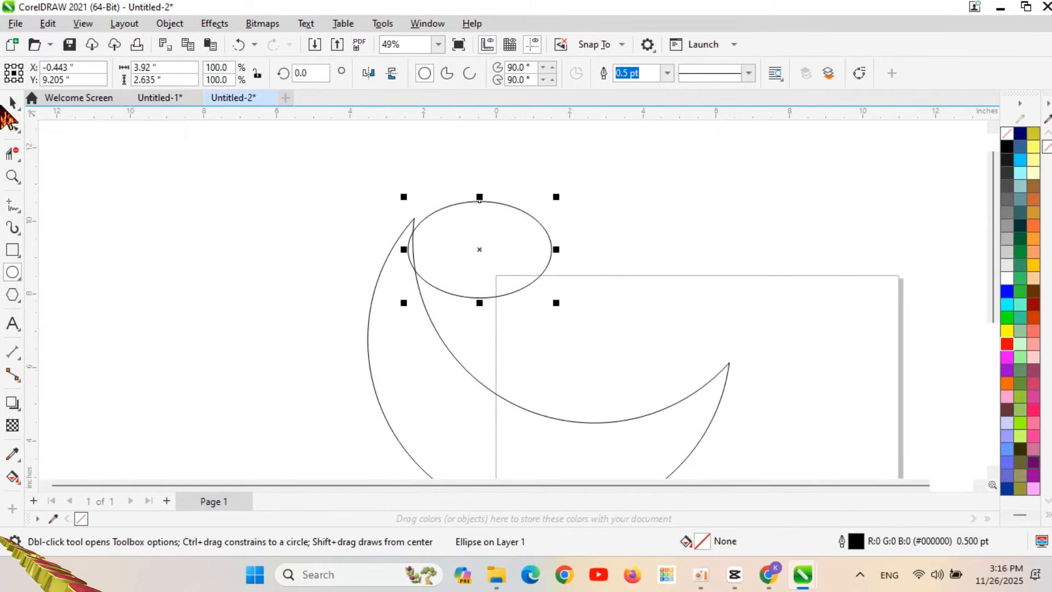
Step: Move the ellipse up to about X -0.33, Y 9.73 in so its edge meets the crescent's upper-left tip
{"action": "left_click", "coordinate": [6, 107]}
{"action": "scroll", "coordinate": [419, 201], "scroll_direction": "up", "scroll_amount": 1}
{"action": "left_click", "coordinate": [496, 227]}
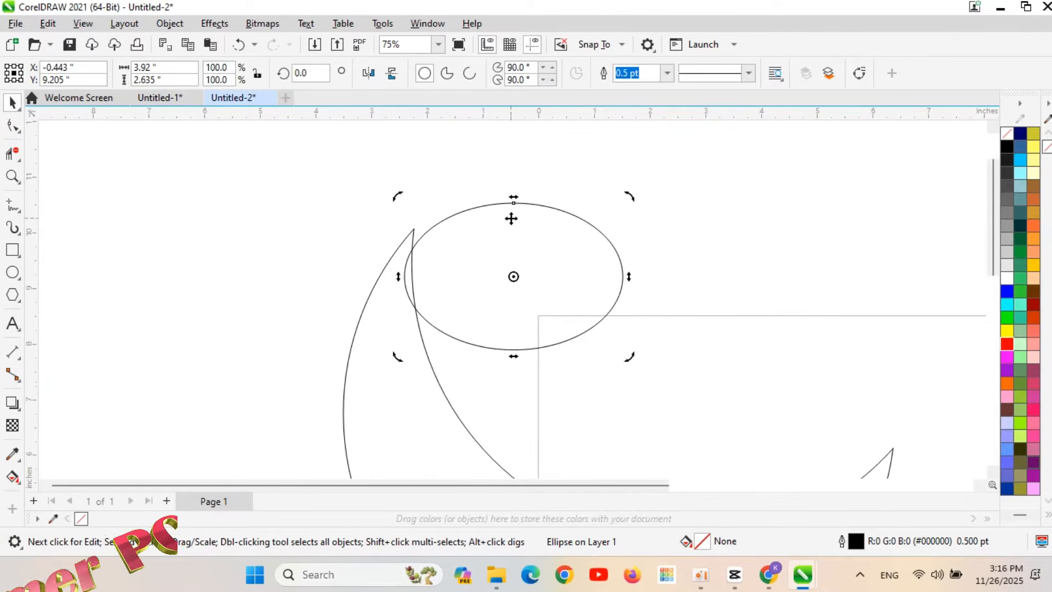
{"action": "left_click", "coordinate": [514, 276]}
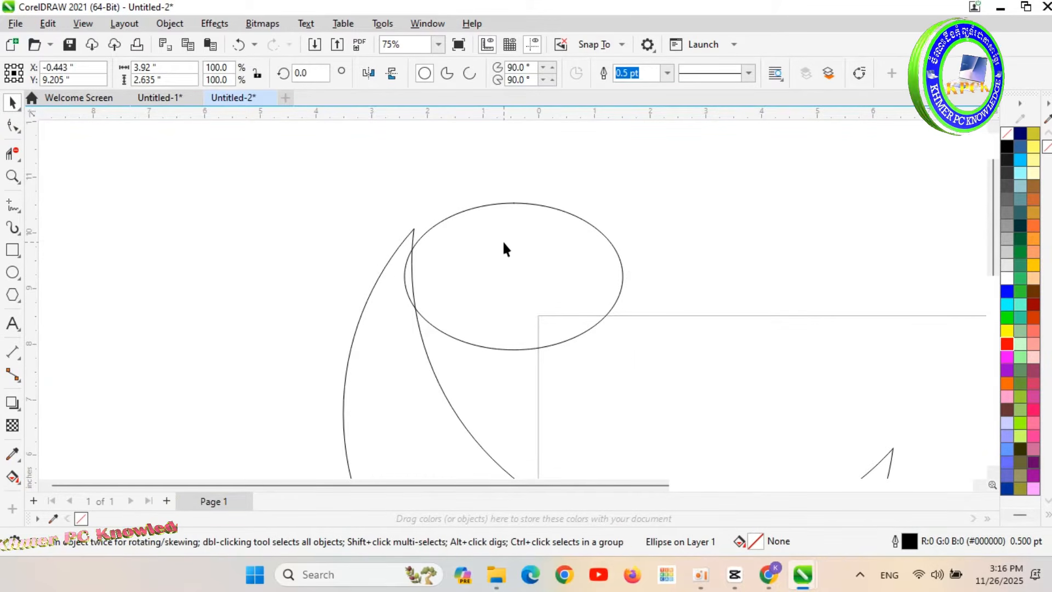
{"action": "left_click", "coordinate": [506, 222]}
{"action": "left_click_drag", "start_coordinate": [505, 222], "coordinate": [515, 193]}
{"action": "scroll", "coordinate": [413, 232], "scroll_direction": "up", "scroll_amount": 2}
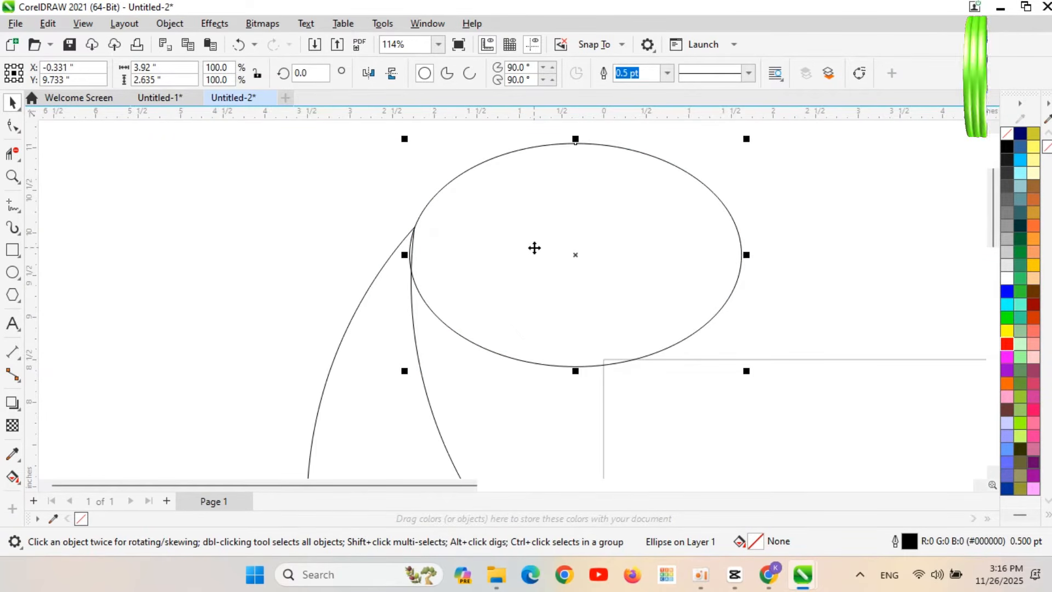
Step: Place the ellipse's rotation centre on the crescent's upper-left tip and rotate the ellipse clockwise to about 322.7°
{"action": "left_click", "coordinate": [574, 256]}
{"action": "mouse_move", "coordinate": [574, 254]}
{"action": "left_mouse_down"}
{"action": "mouse_move", "coordinate": [408, 242]}
{"action": "mouse_move", "coordinate": [415, 228]}
{"action": "left_mouse_up"}
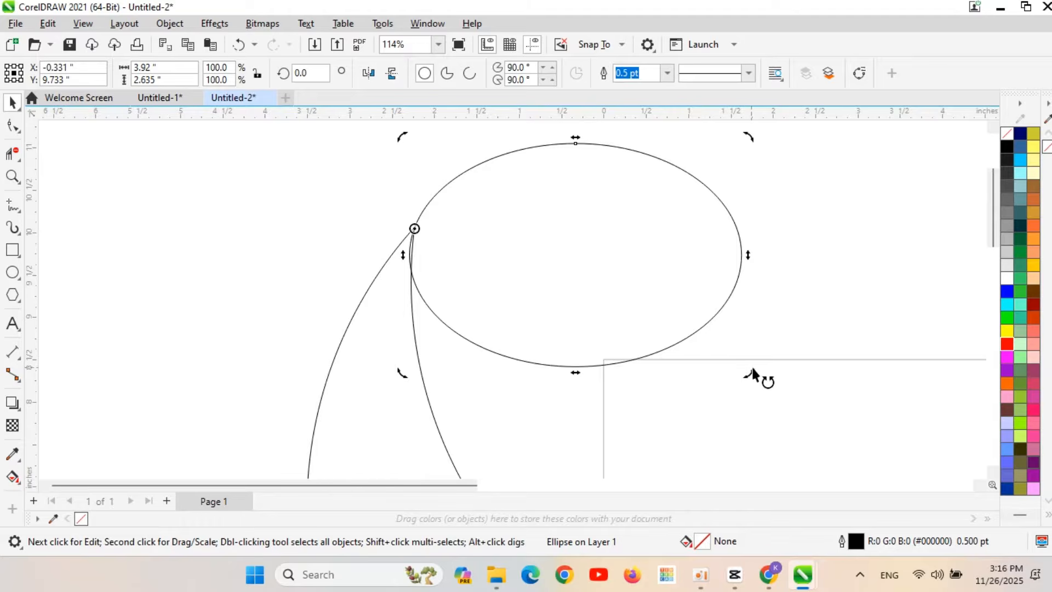
{"action": "scroll", "coordinate": [752, 374], "scroll_direction": "down", "scroll_amount": 5}
{"action": "left_click_drag", "start_coordinate": [753, 377], "coordinate": [687, 430]}
{"action": "scroll", "coordinate": [686, 432], "scroll_direction": "down", "scroll_amount": 3}
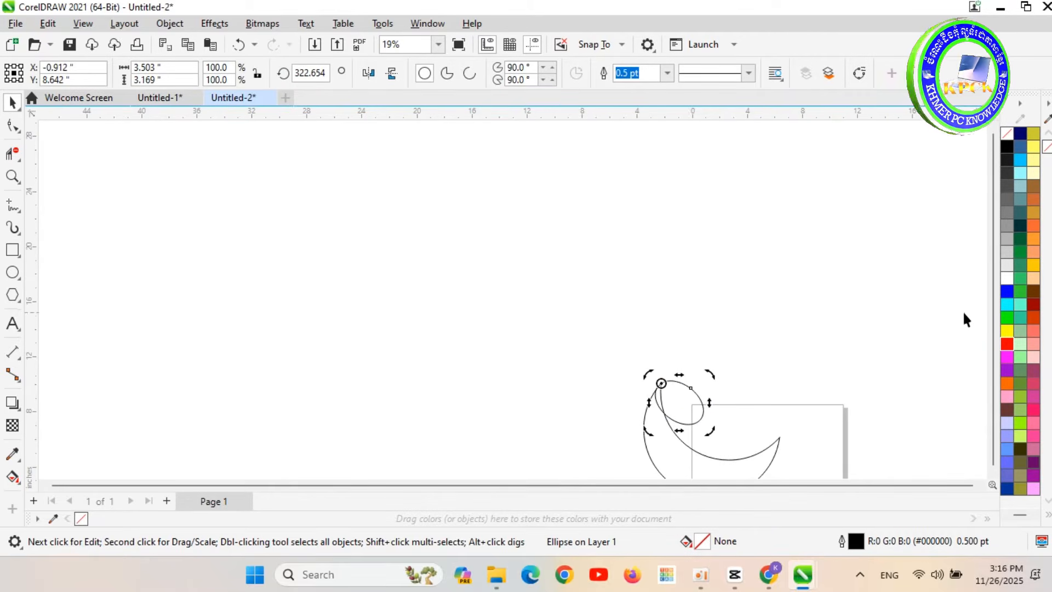
{"action": "scroll", "coordinate": [866, 396], "scroll_direction": "up", "scroll_amount": 2}
{"action": "scroll", "coordinate": [984, 311], "scroll_direction": "down", "scroll_amount": 4}
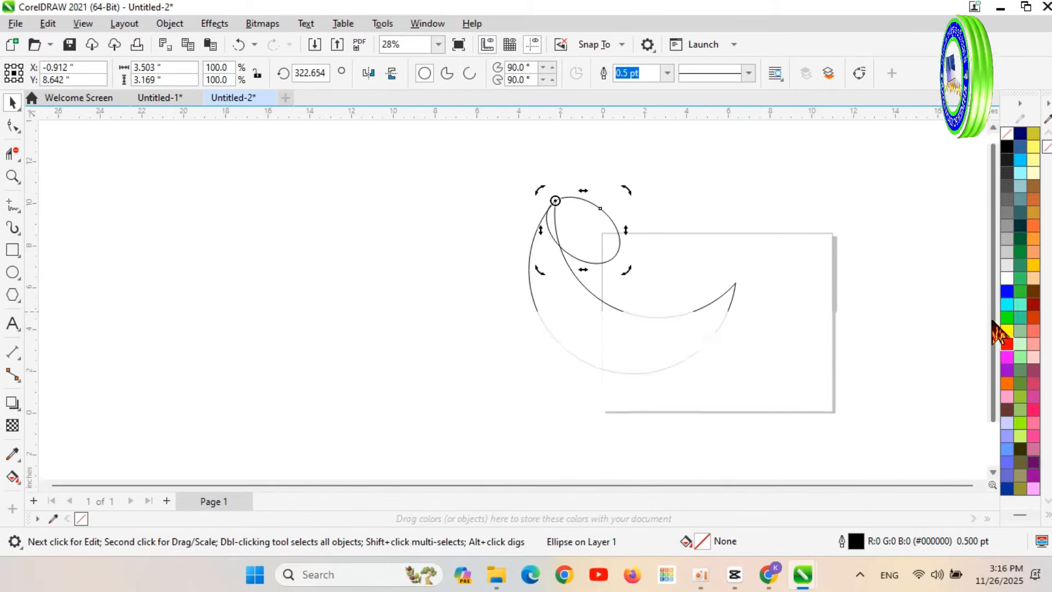
{"action": "scroll", "coordinate": [692, 228], "scroll_direction": "up", "scroll_amount": 1}
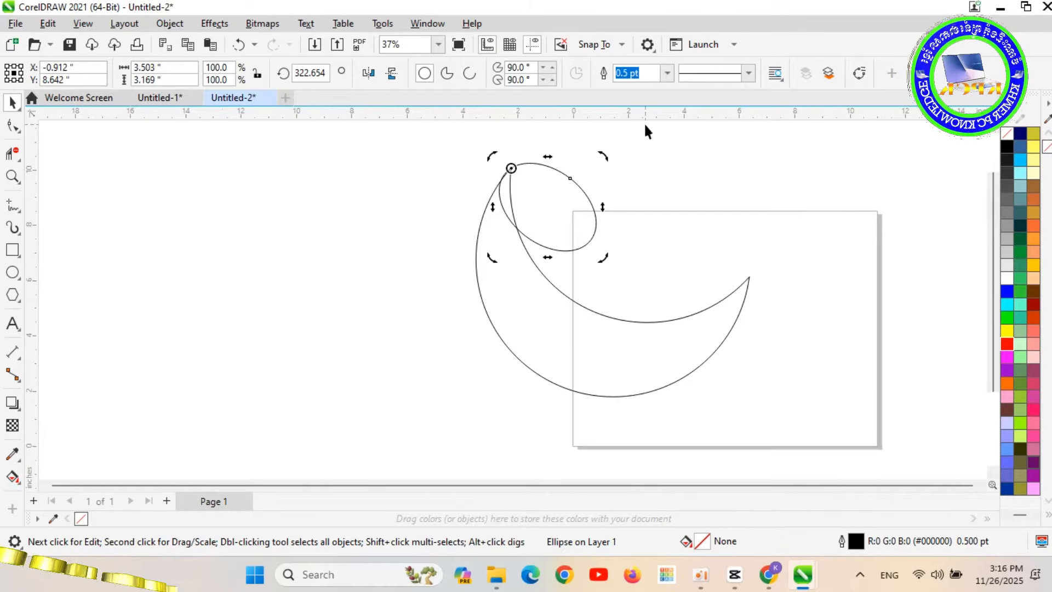
Step: Rotate the ellipse slightly counterclockwise about the crescent's tip to about 326° and inspect how the outlines meet there
{"action": "scroll", "coordinate": [517, 204], "scroll_direction": "up", "scroll_amount": 4}
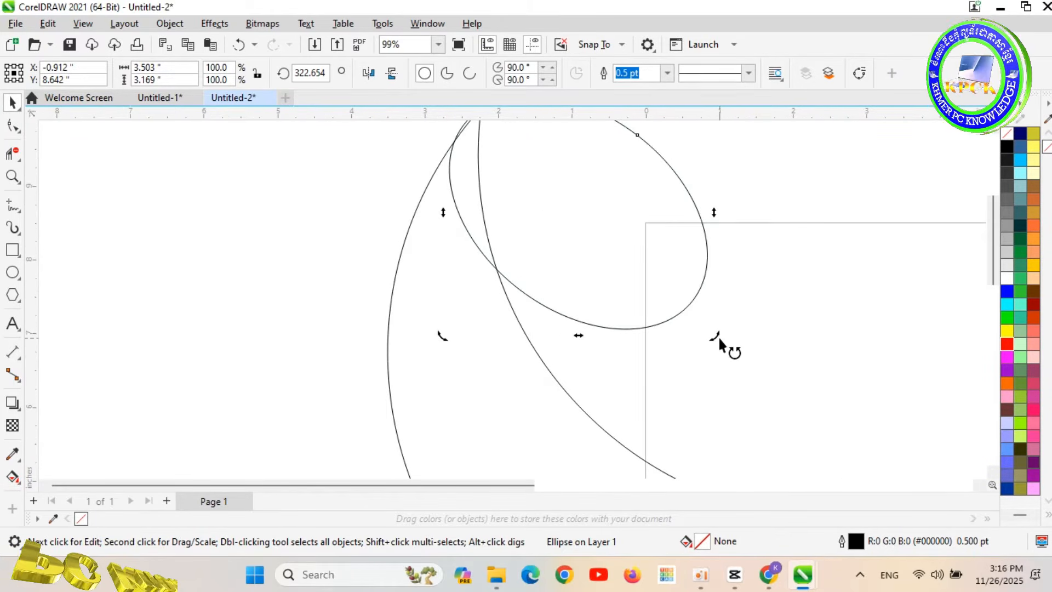
{"action": "left_click_drag", "start_coordinate": [721, 341], "coordinate": [720, 317]}
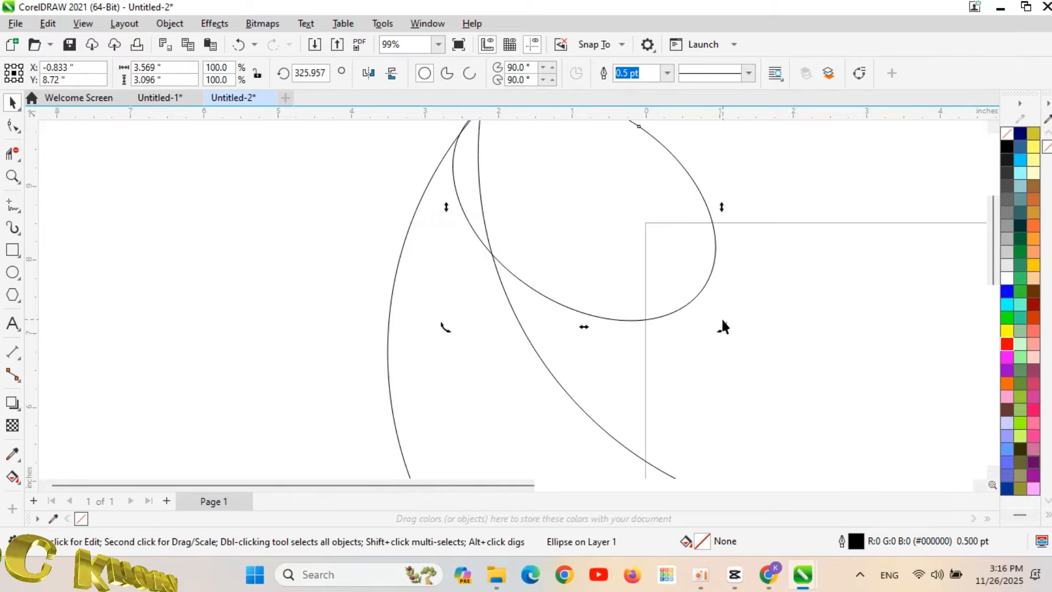
{"action": "scroll", "coordinate": [708, 210], "scroll_direction": "down", "scroll_amount": 1}
{"action": "scroll", "coordinate": [496, 183], "scroll_direction": "up", "scroll_amount": 3}
{"action": "scroll", "coordinate": [493, 193], "scroll_direction": "up", "scroll_amount": 4}
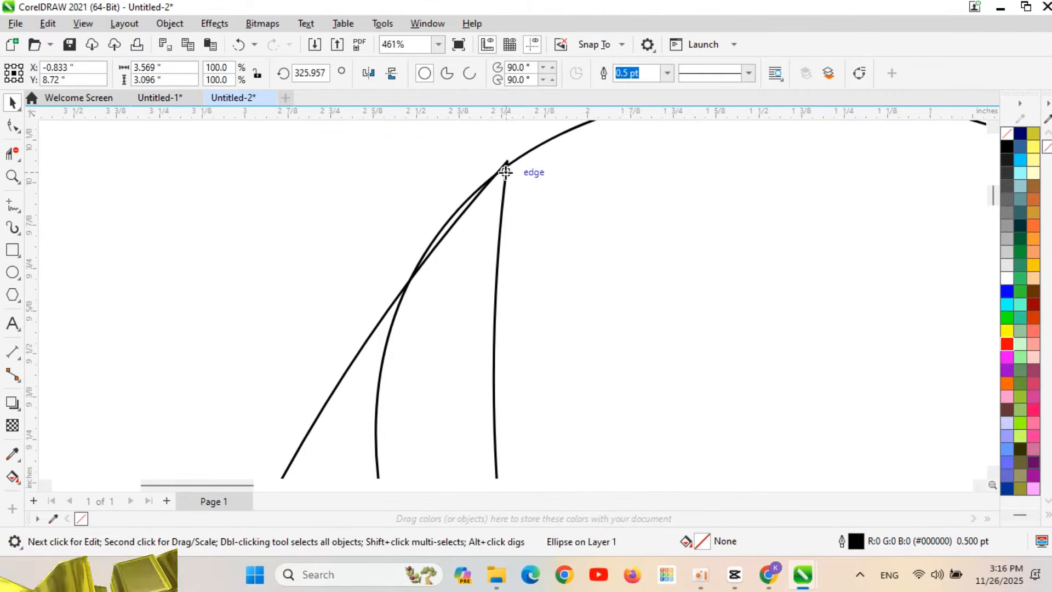
{"action": "scroll", "coordinate": [504, 199], "scroll_direction": "down", "scroll_amount": 5}
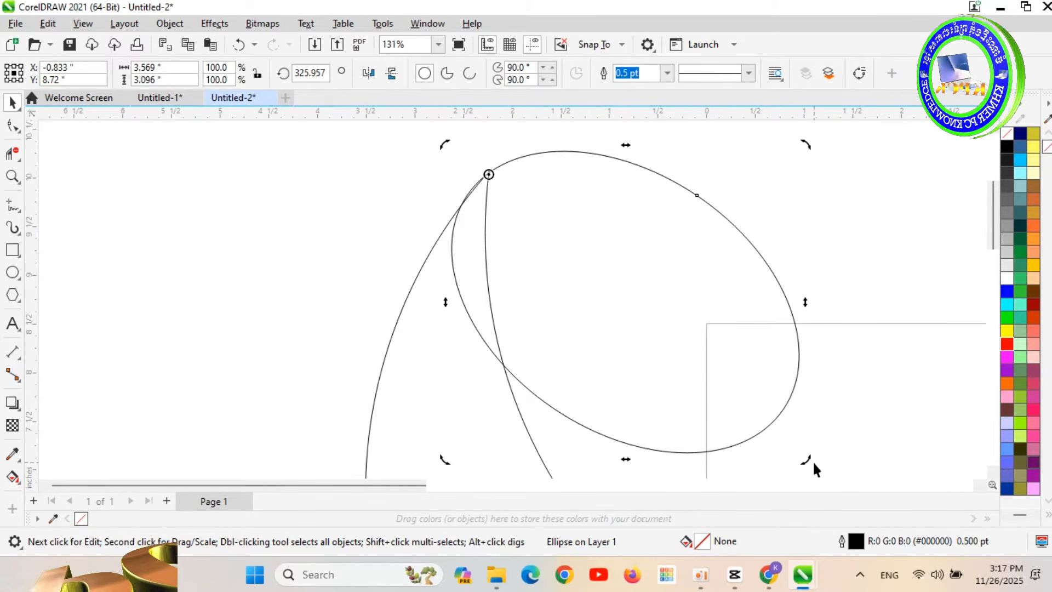
Step: Fine-tune the ellipse's rotation about the crescent's tip to about 329.5° and check the overlap
{"action": "left_click_drag", "start_coordinate": [814, 463], "coordinate": [816, 442]}
{"action": "scroll", "coordinate": [463, 249], "scroll_direction": "up", "scroll_amount": 2}
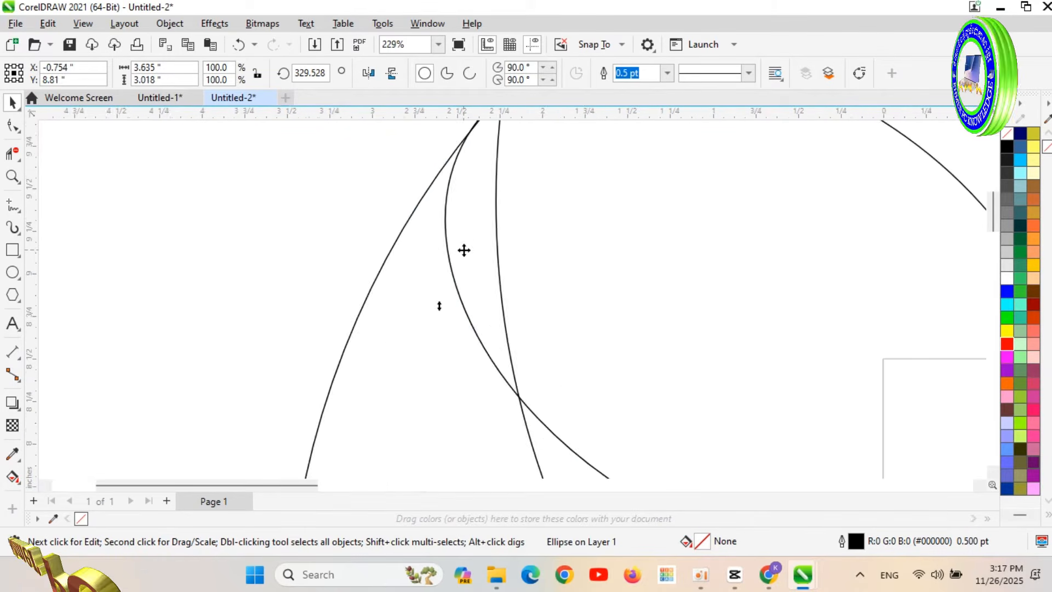
{"action": "scroll", "coordinate": [463, 250], "scroll_direction": "down", "scroll_amount": 3}
{"action": "scroll", "coordinate": [610, 386], "scroll_direction": "down", "scroll_amount": 1}
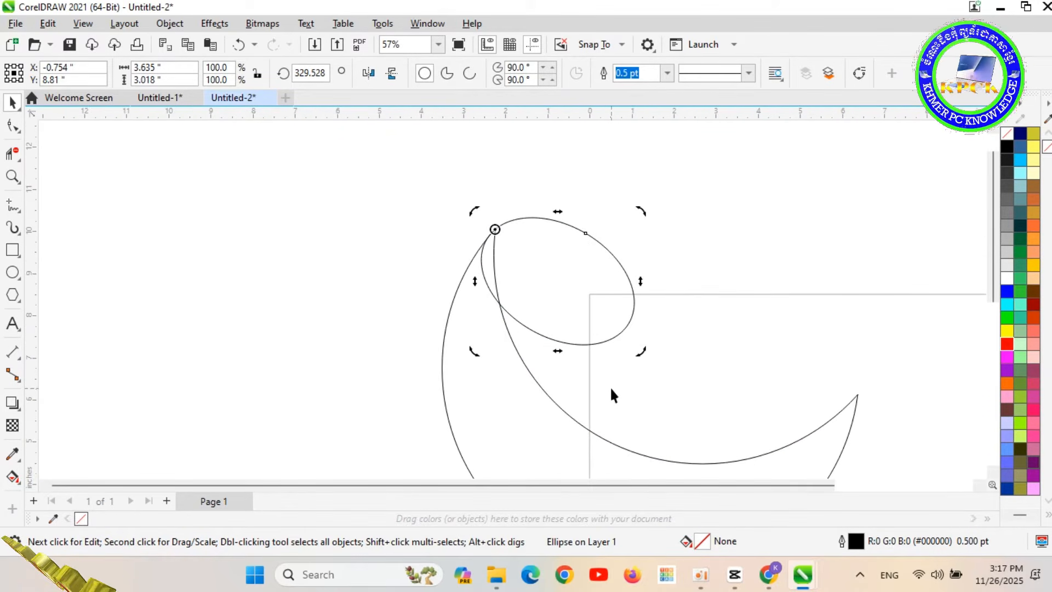
{"action": "scroll", "coordinate": [989, 216], "scroll_direction": "down", "scroll_amount": 2}
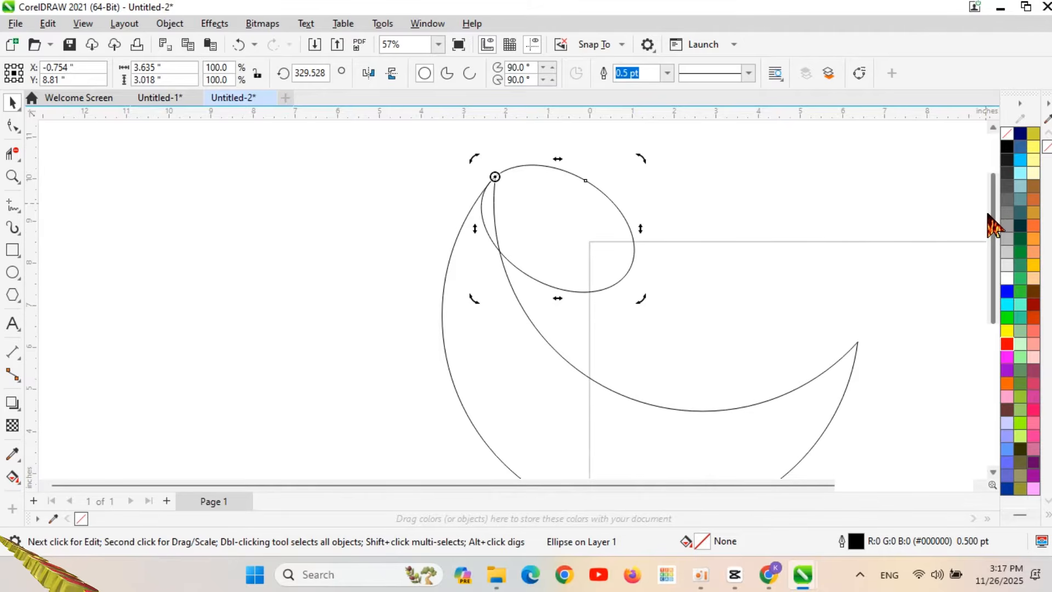
{"action": "scroll", "coordinate": [629, 323], "scroll_direction": "up", "scroll_amount": 1}
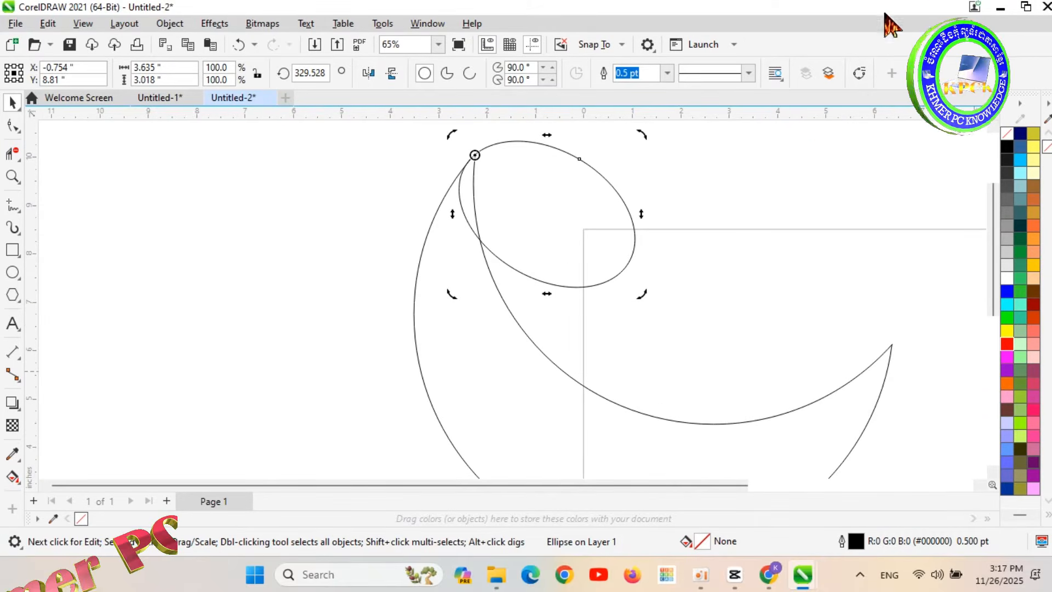
Step: Draw a 2-Point Line about 5.65 in long from the ellipse's lower-right edge to the crescent's right tip
{"action": "left_click", "coordinate": [21, 215]}
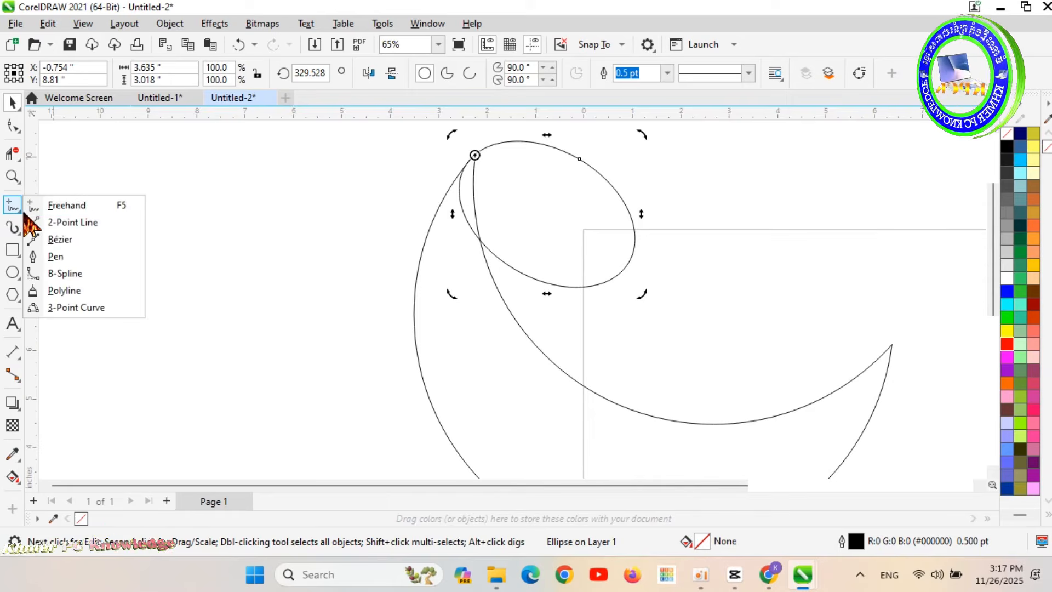
{"action": "left_click", "coordinate": [65, 225]}
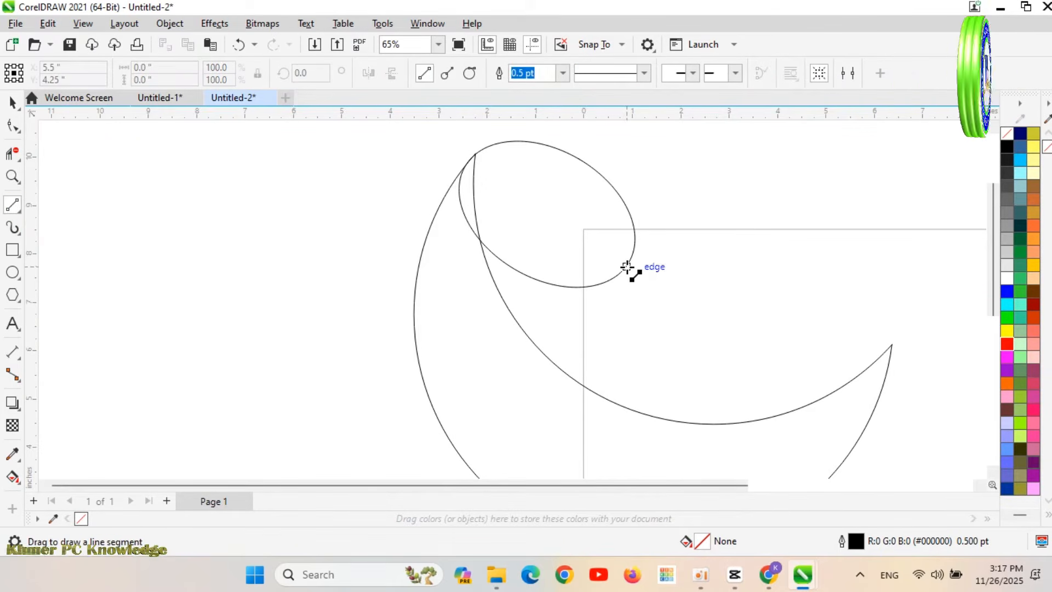
{"action": "left_click_drag", "start_coordinate": [628, 267], "coordinate": [891, 344]}
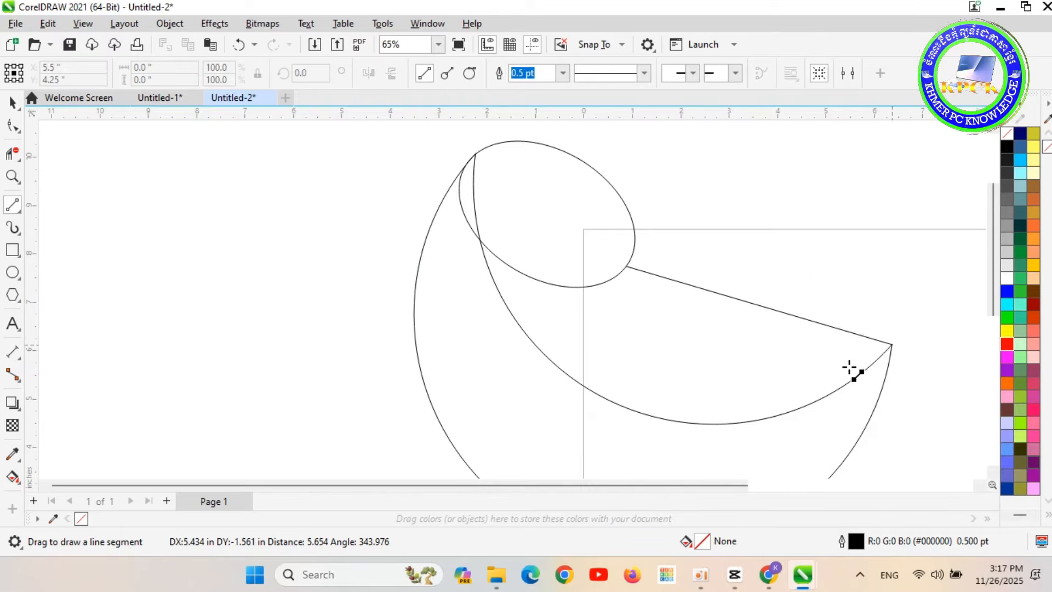
Step: Convert the line between the ellipse and the crescent's right tip to a curve and bend its middle downward
{"action": "left_click", "coordinate": [12, 128]}
{"action": "left_click", "coordinate": [759, 305]}
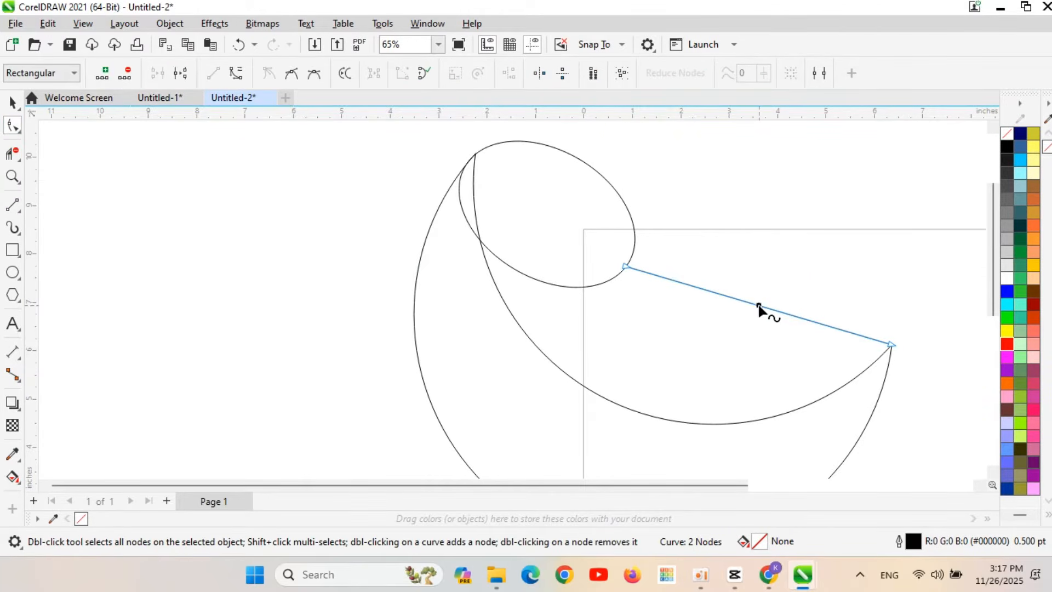
{"action": "right_click", "coordinate": [759, 305]}
{"action": "left_click", "coordinate": [804, 128]}
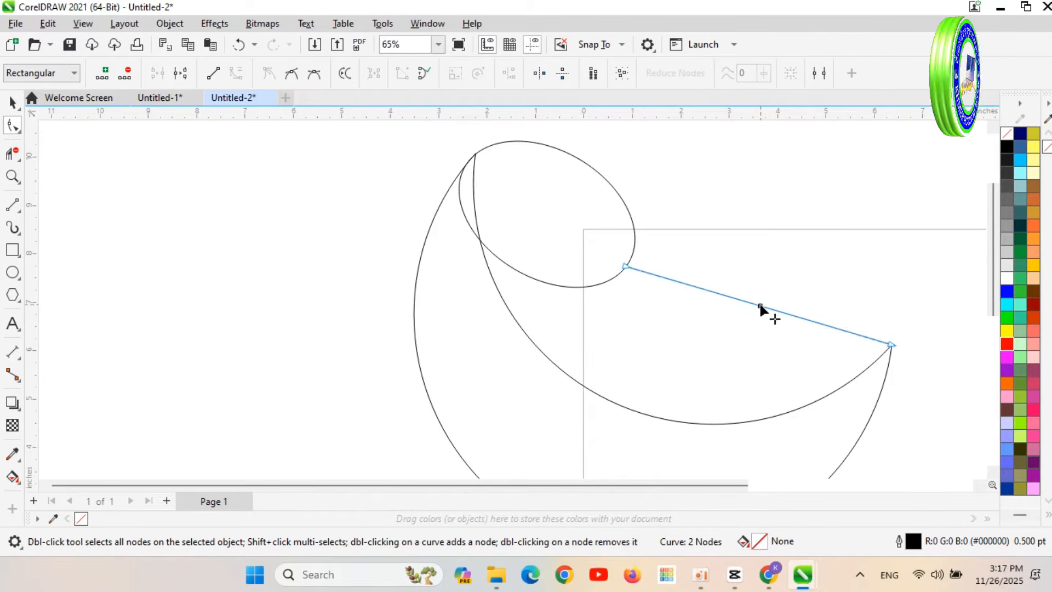
{"action": "left_click_drag", "start_coordinate": [759, 306], "coordinate": [735, 337]}
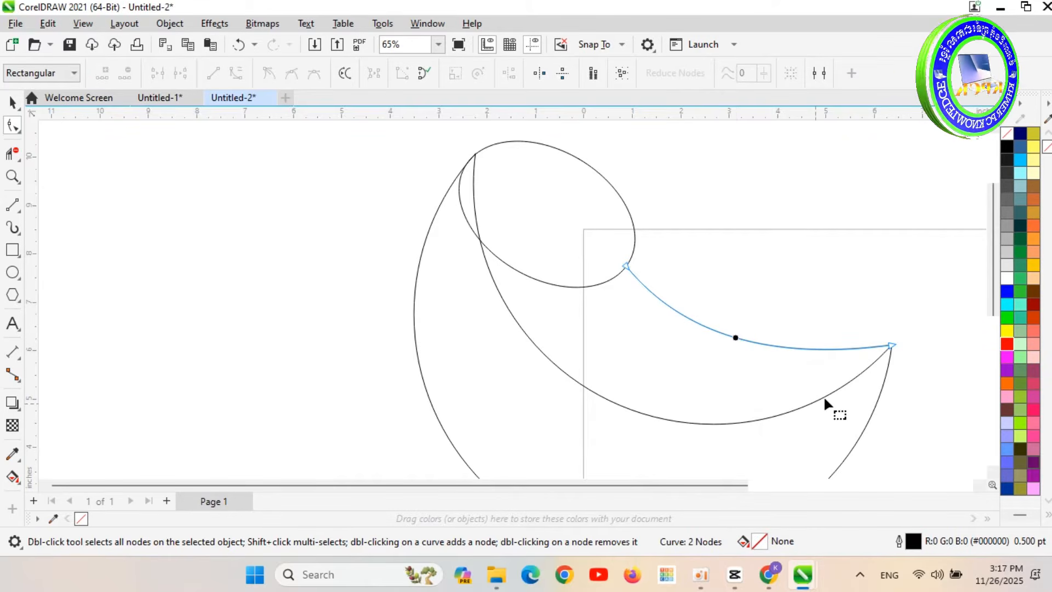
Step: Pull the middle of the connecting curve further down and left to deepen its sag toward the crescent
{"action": "scroll", "coordinate": [824, 400], "scroll_direction": "down", "scroll_amount": 2}
{"action": "left_click_drag", "start_coordinate": [992, 291], "coordinate": [993, 312]}
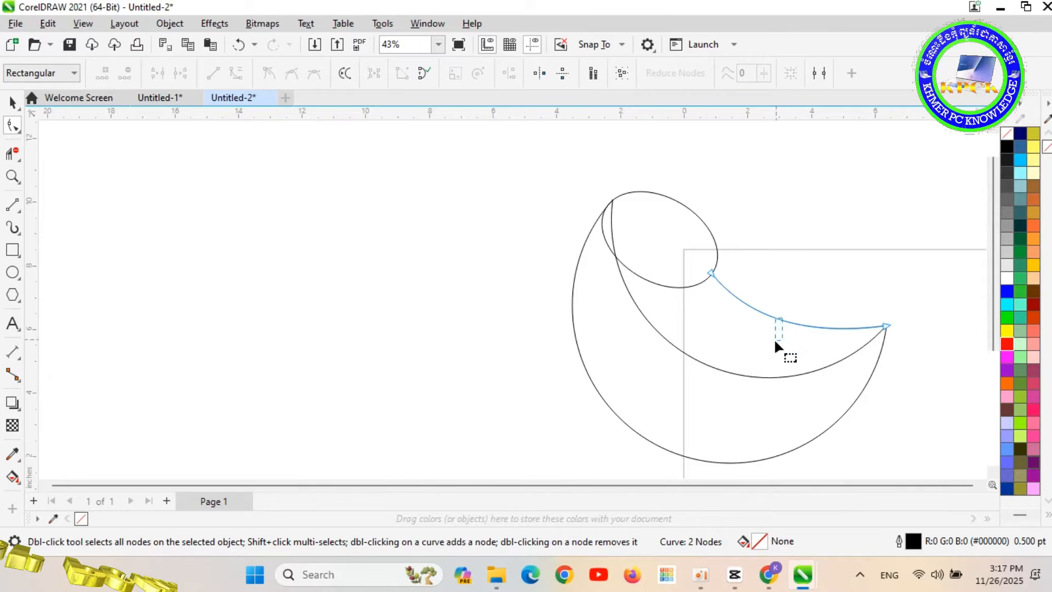
{"action": "left_click_drag", "start_coordinate": [787, 326], "coordinate": [778, 338]}
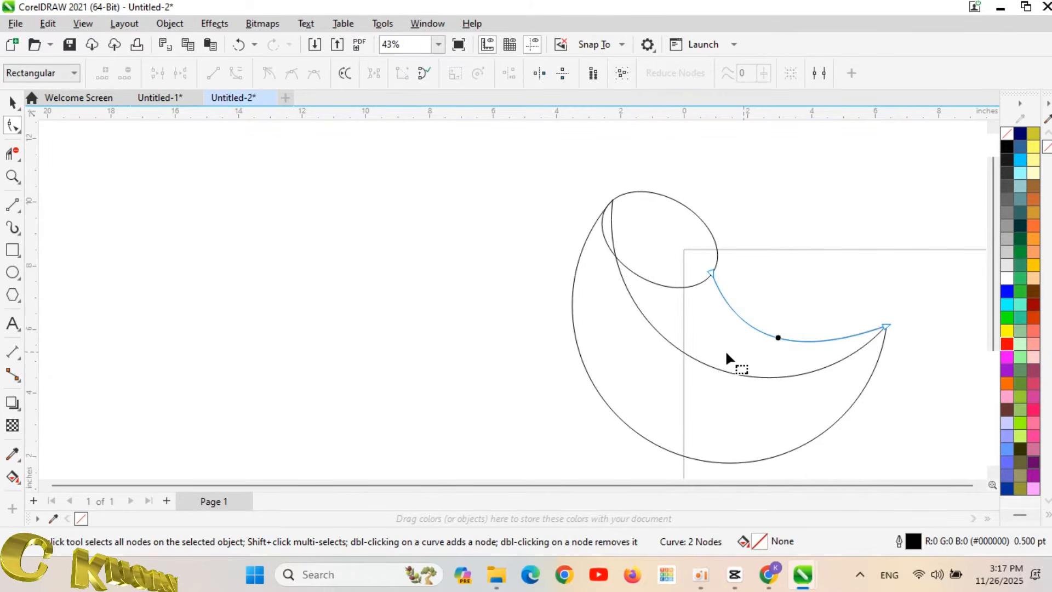
{"action": "scroll", "coordinate": [909, 375], "scroll_direction": "up", "scroll_amount": 1}
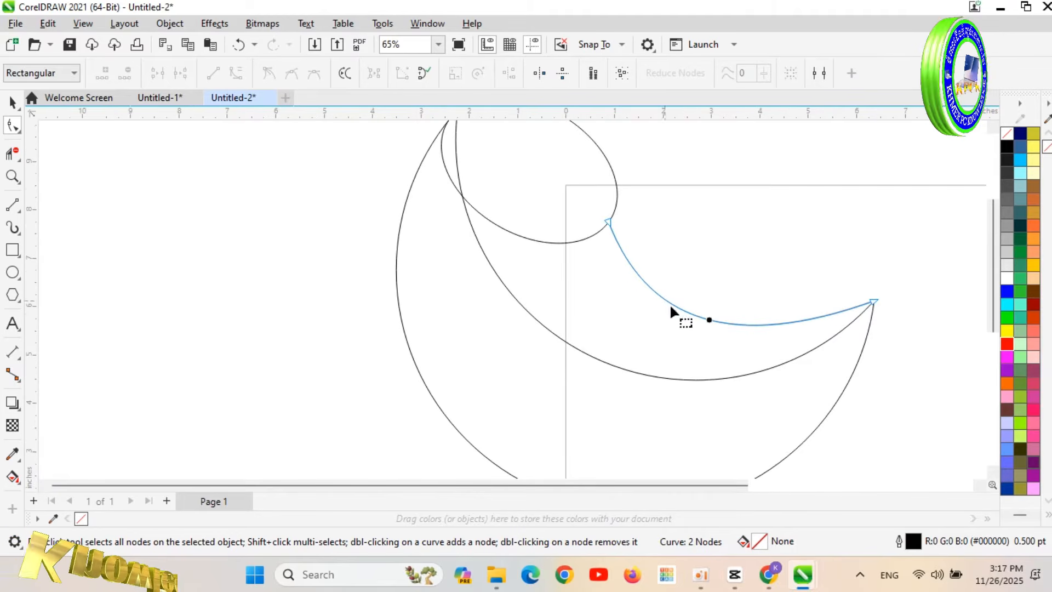
Step: Add two nodes to the connecting curve, one near the crescent's right tip and another midway along the remaining segment toward the ellipse
{"action": "scroll", "coordinate": [893, 285], "scroll_direction": "up", "scroll_amount": 1}
{"action": "scroll", "coordinate": [880, 305], "scroll_direction": "up", "scroll_amount": 4}
{"action": "scroll", "coordinate": [879, 298], "scroll_direction": "up", "scroll_amount": 2}
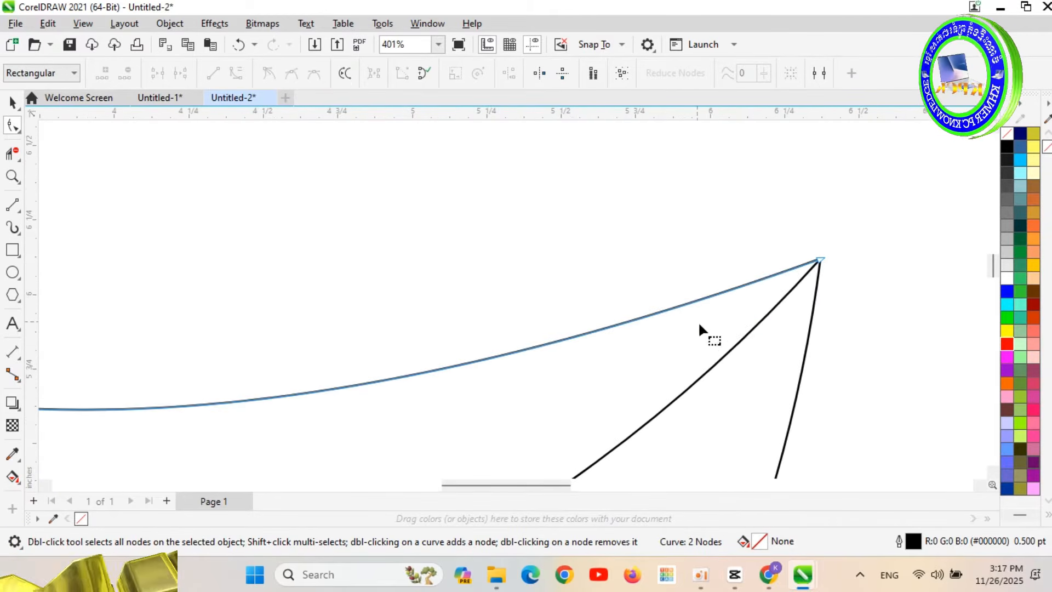
{"action": "right_click", "coordinate": [655, 315]}
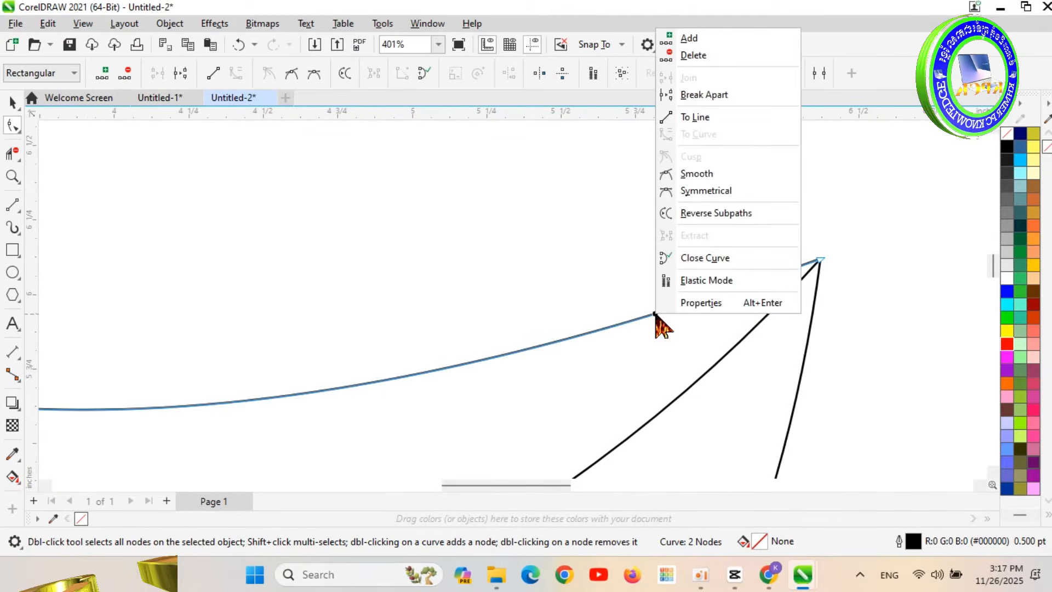
{"action": "left_click", "coordinate": [689, 38]}
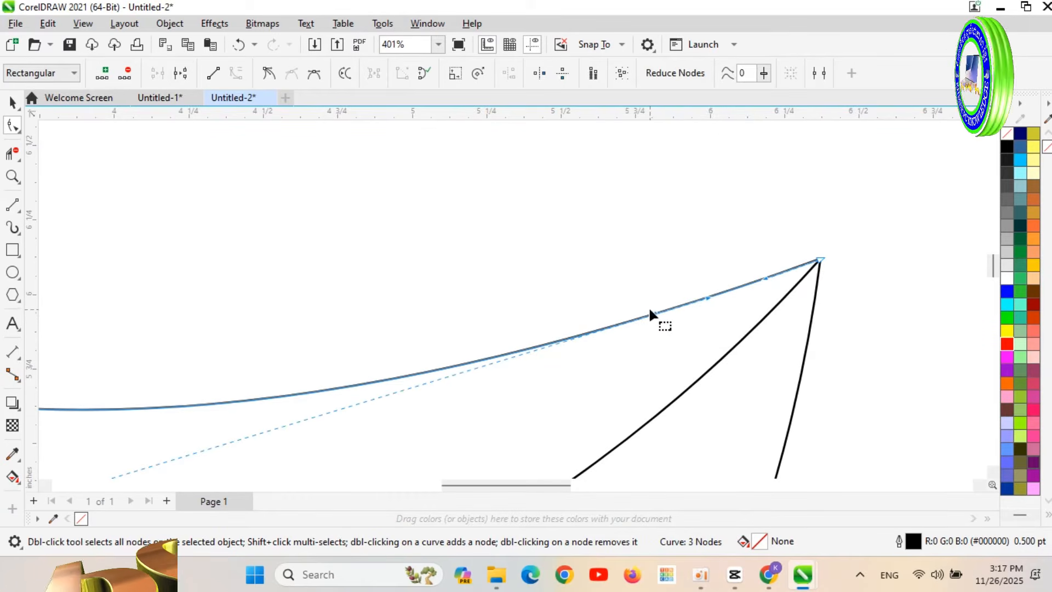
{"action": "right_click", "coordinate": [656, 313]}
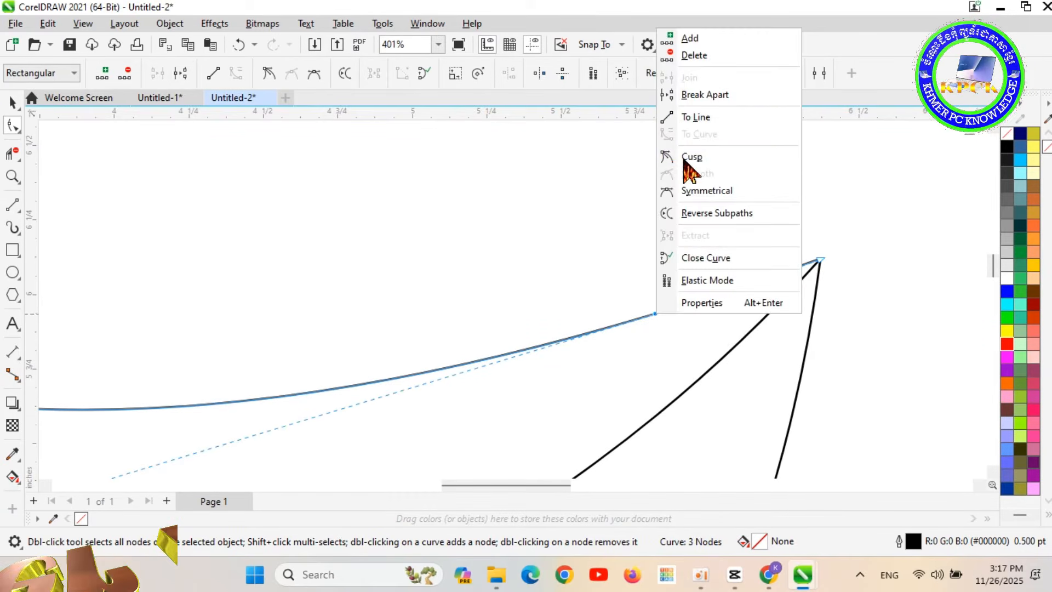
{"action": "left_click", "coordinate": [688, 38]}
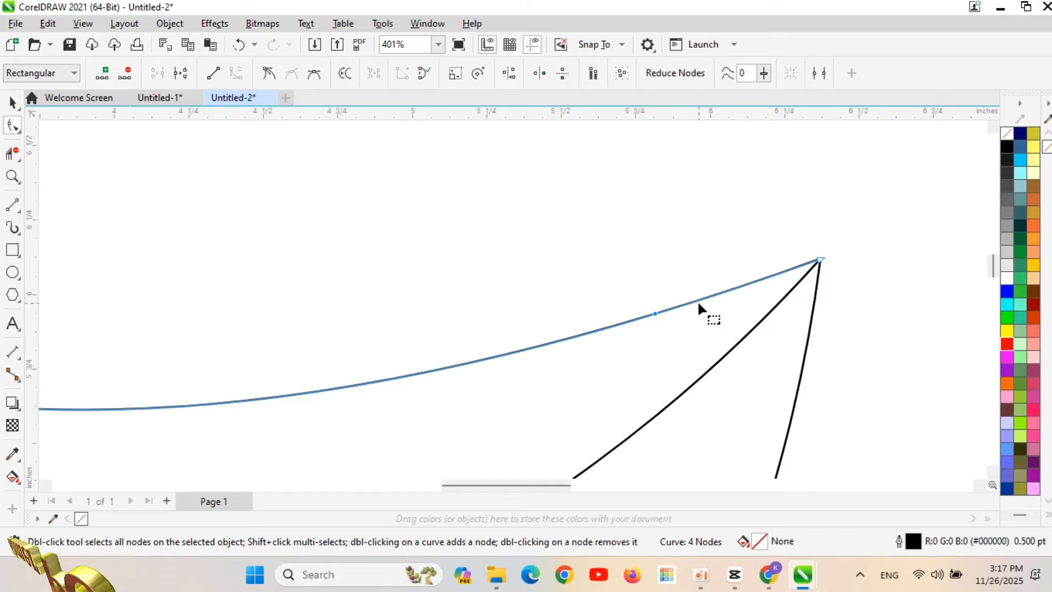
Step: Adjust the curve handles of the connecting curve's last segment so it rounds over tightly into the crescent's right tip
{"action": "left_click", "coordinate": [819, 260]}
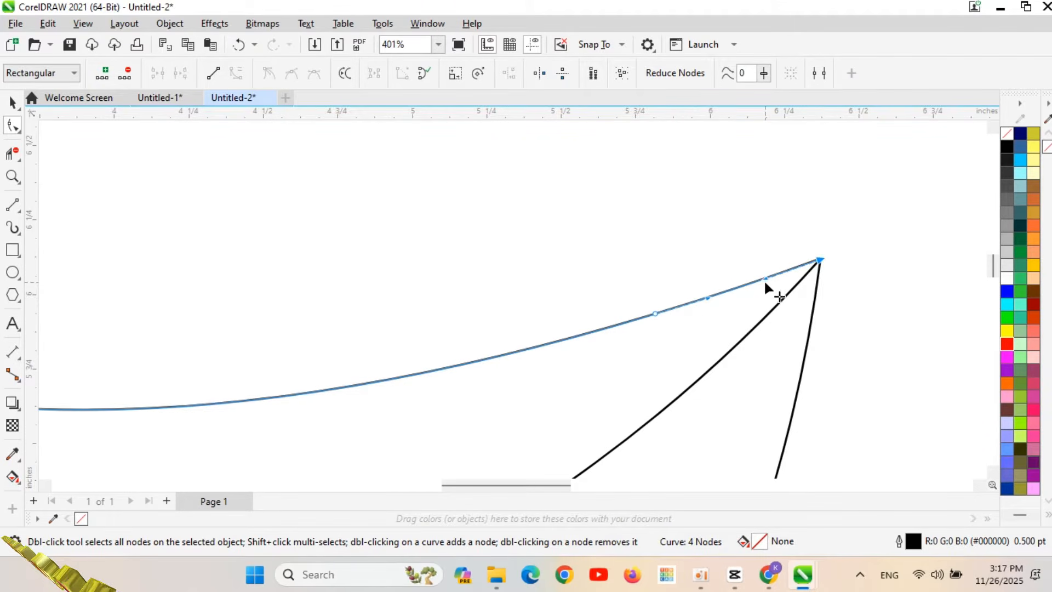
{"action": "left_click_drag", "start_coordinate": [764, 279], "coordinate": [826, 221]}
{"action": "scroll", "coordinate": [828, 235], "scroll_direction": "up", "scroll_amount": 1}
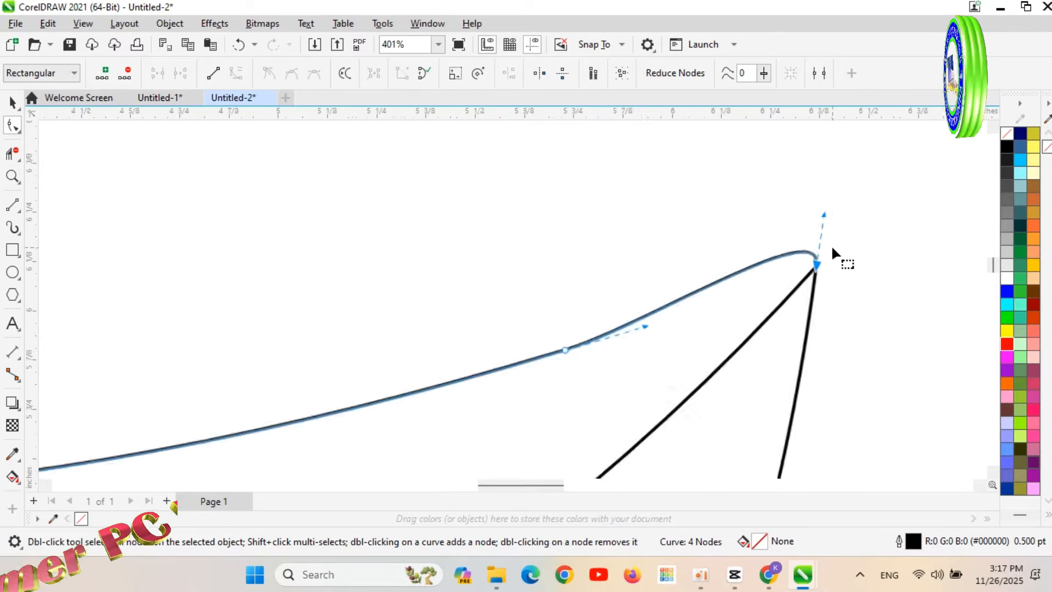
{"action": "scroll", "coordinate": [832, 251], "scroll_direction": "up", "scroll_amount": 2}
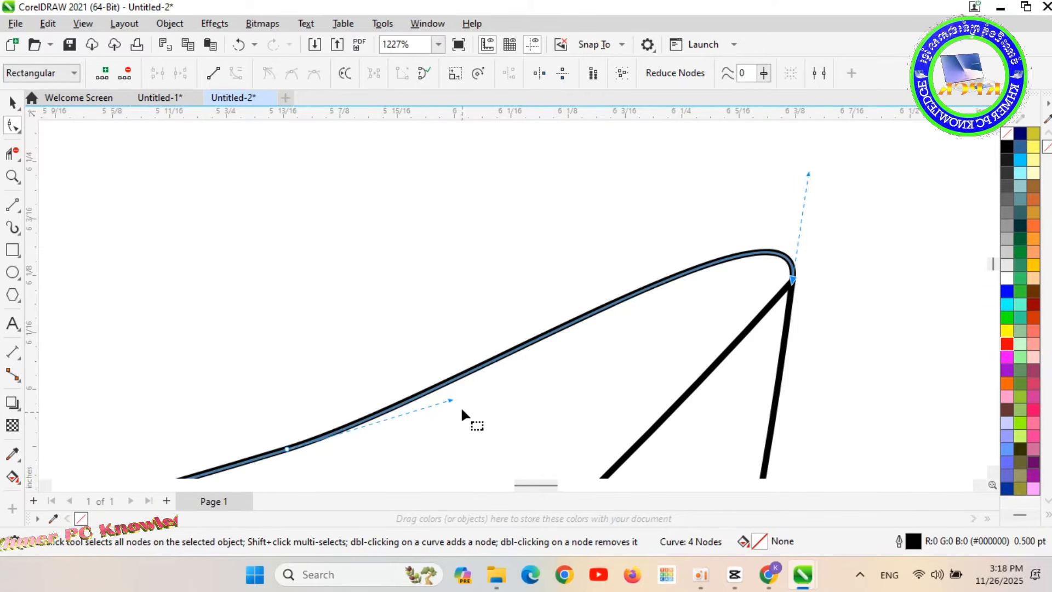
{"action": "left_click_drag", "start_coordinate": [451, 400], "coordinate": [724, 289]}
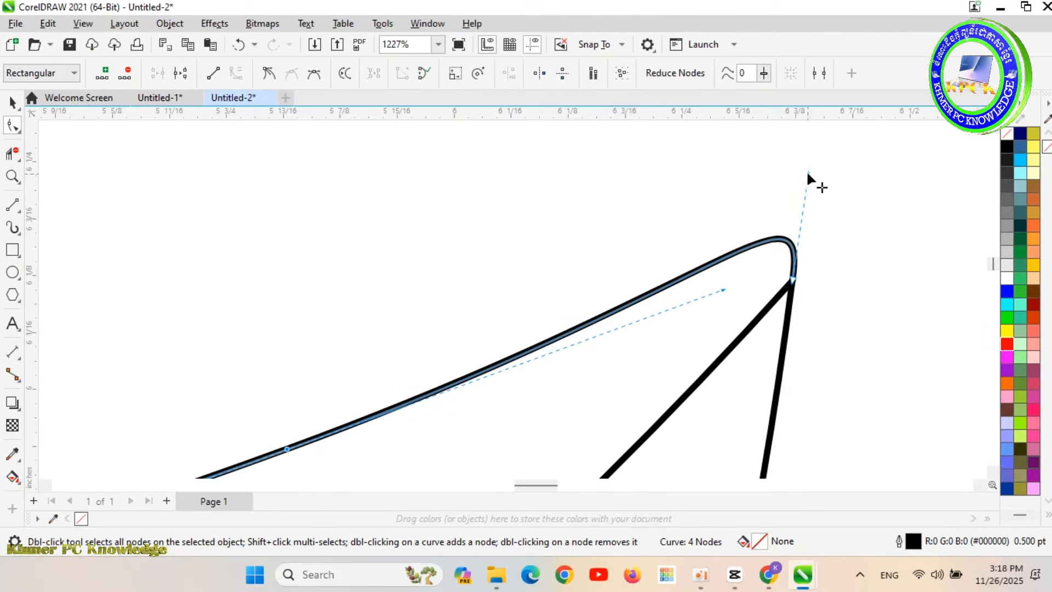
{"action": "left_click_drag", "start_coordinate": [808, 173], "coordinate": [799, 233]}
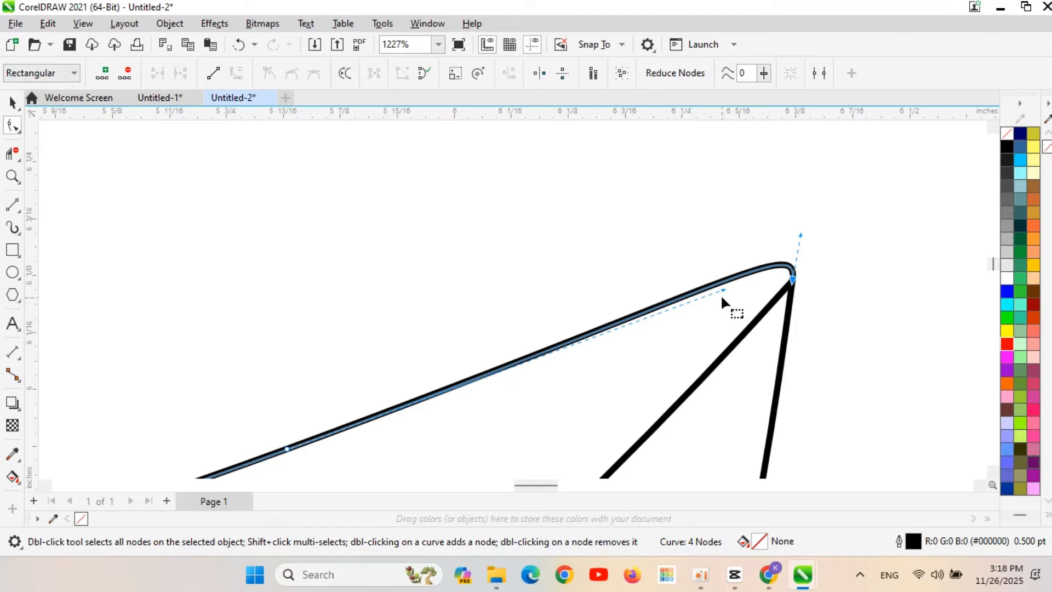
{"action": "left_click_drag", "start_coordinate": [724, 288], "coordinate": [729, 296]}
{"action": "scroll", "coordinate": [729, 296], "scroll_direction": "down", "scroll_amount": 3}
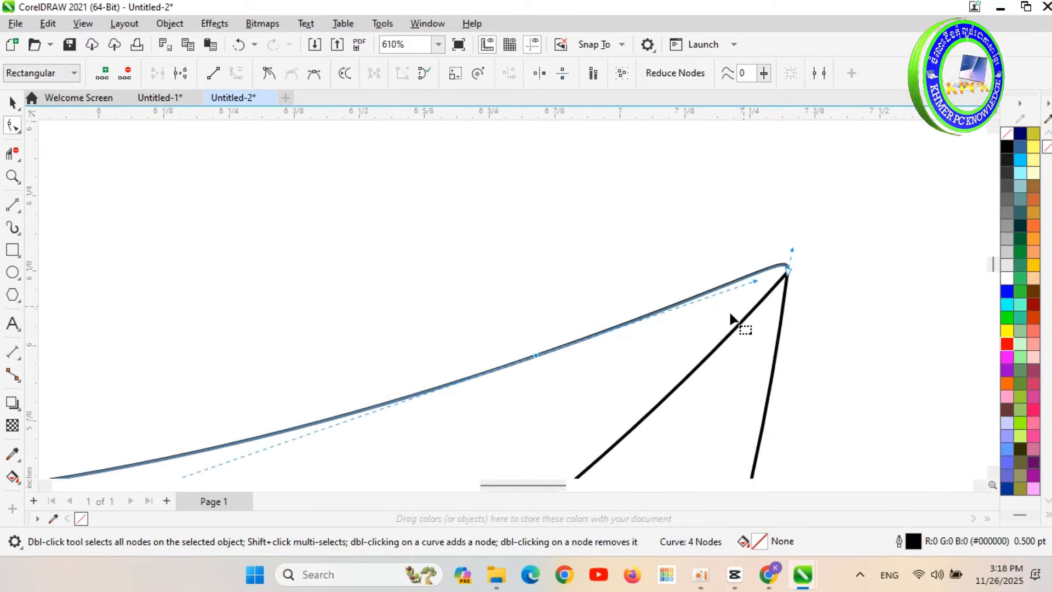
{"action": "scroll", "coordinate": [731, 319], "scroll_direction": "down", "scroll_amount": 4}
{"action": "scroll", "coordinate": [378, 377], "scroll_direction": "down", "scroll_amount": 2}
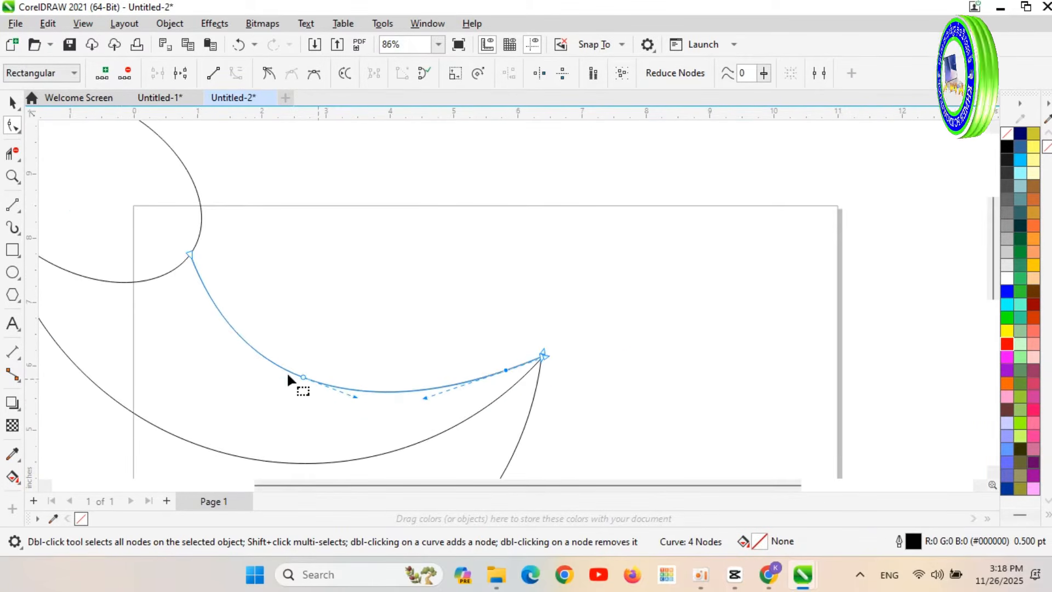
{"action": "scroll", "coordinate": [350, 387], "scroll_direction": "down", "scroll_amount": 4}
{"action": "scroll", "coordinate": [162, 379], "scroll_direction": "up", "scroll_amount": 3}
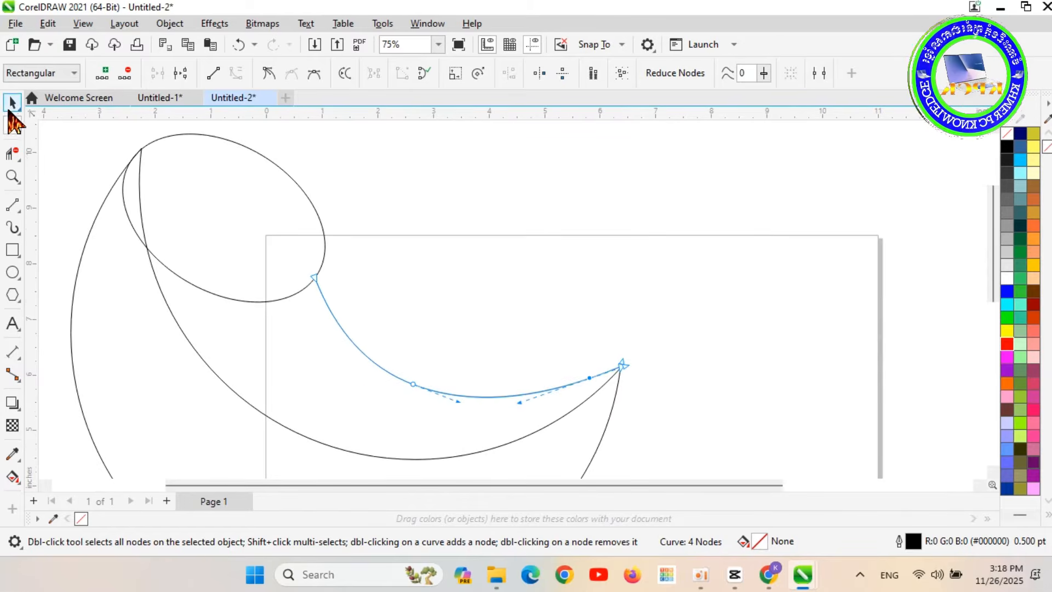
{"action": "left_click", "coordinate": [11, 105]}
{"action": "scroll", "coordinate": [268, 284], "scroll_direction": "down", "scroll_amount": 1}
{"action": "scroll", "coordinate": [249, 370], "scroll_direction": "up", "scroll_amount": 1}
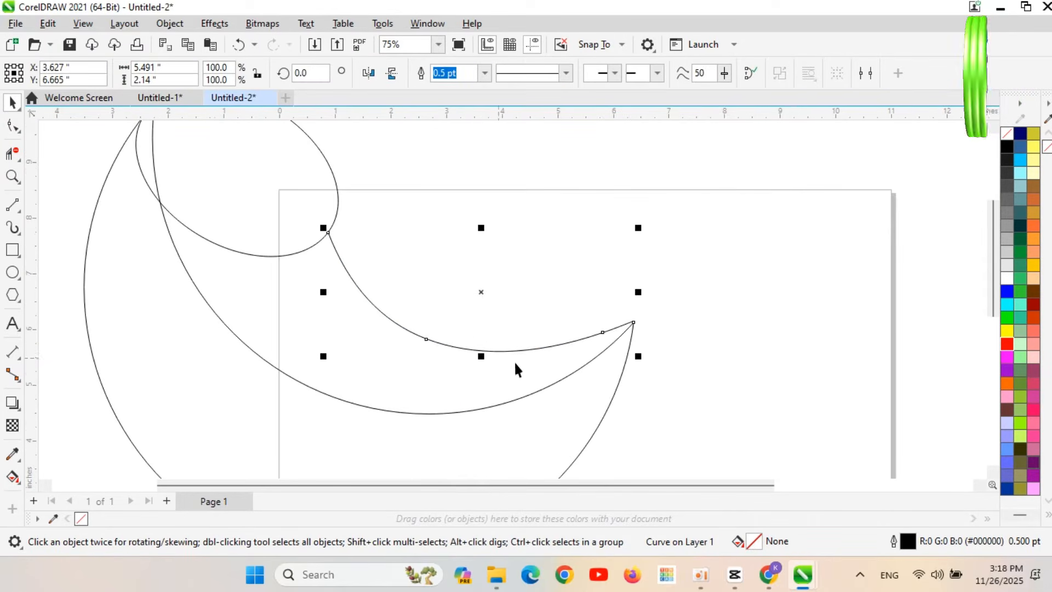
{"action": "left_click", "coordinate": [693, 377]}
{"action": "scroll", "coordinate": [395, 366], "scroll_direction": "down", "scroll_amount": 1}
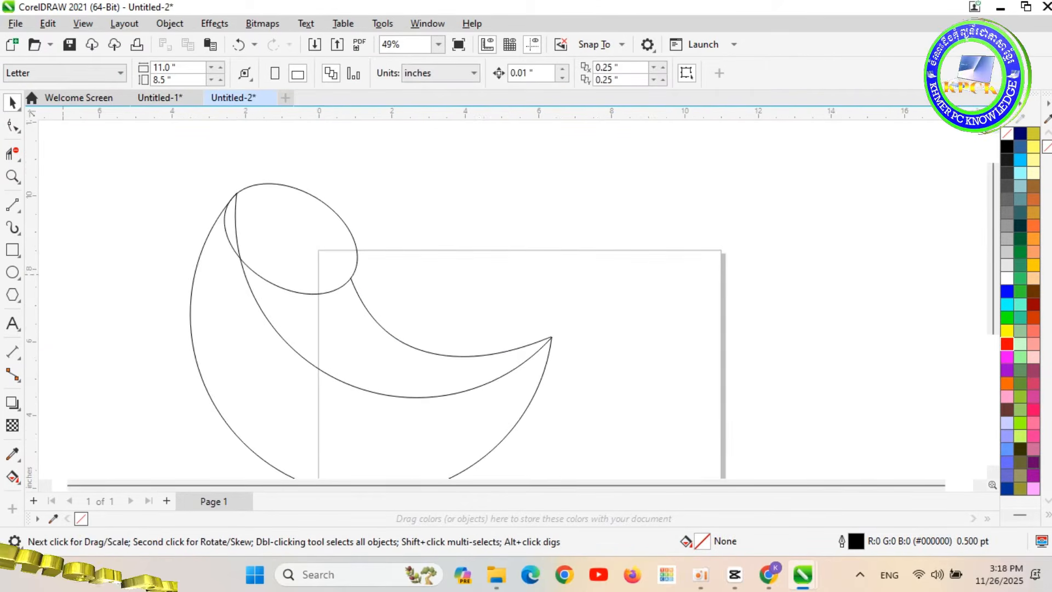
Step: Smart Fill the ellipse region and the area between the connecting curve and the crescent with navy blue and no outline
{"action": "left_click", "coordinate": [18, 483]}
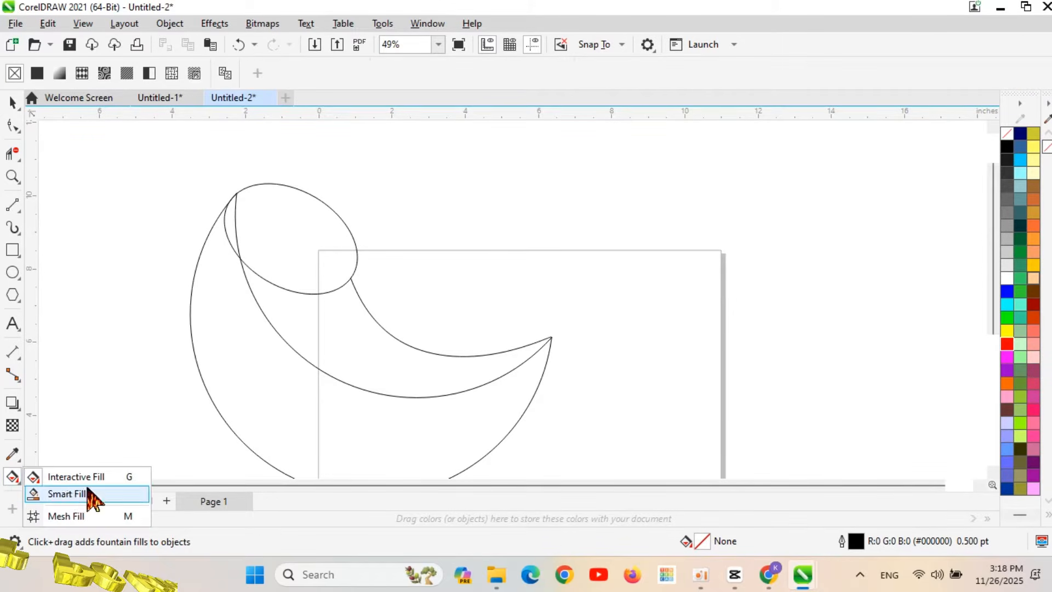
{"action": "left_click", "coordinate": [87, 494]}
{"action": "left_click", "coordinate": [287, 256]}
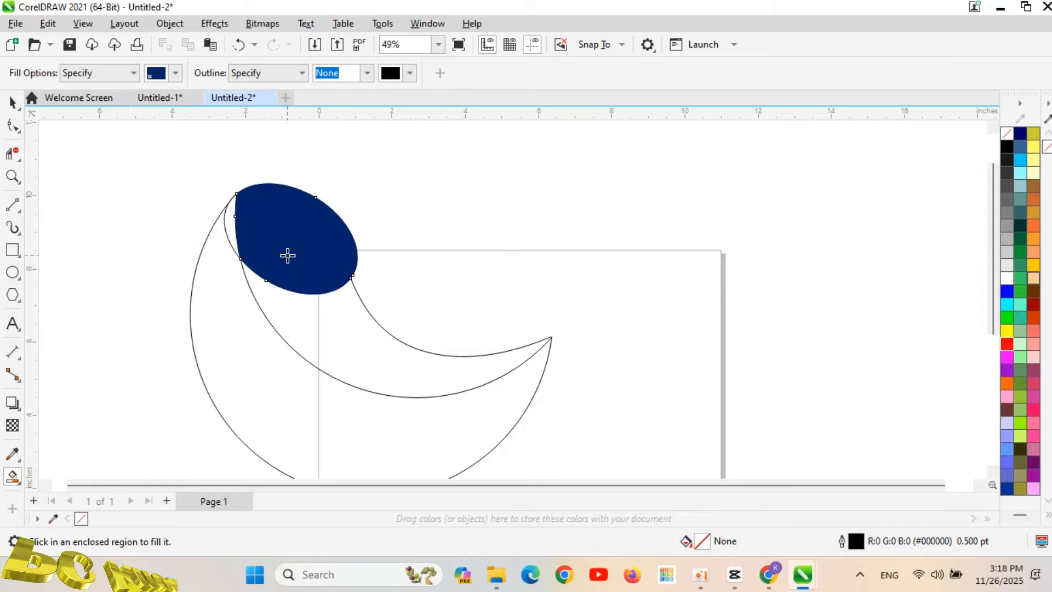
{"action": "left_click", "coordinate": [310, 328]}
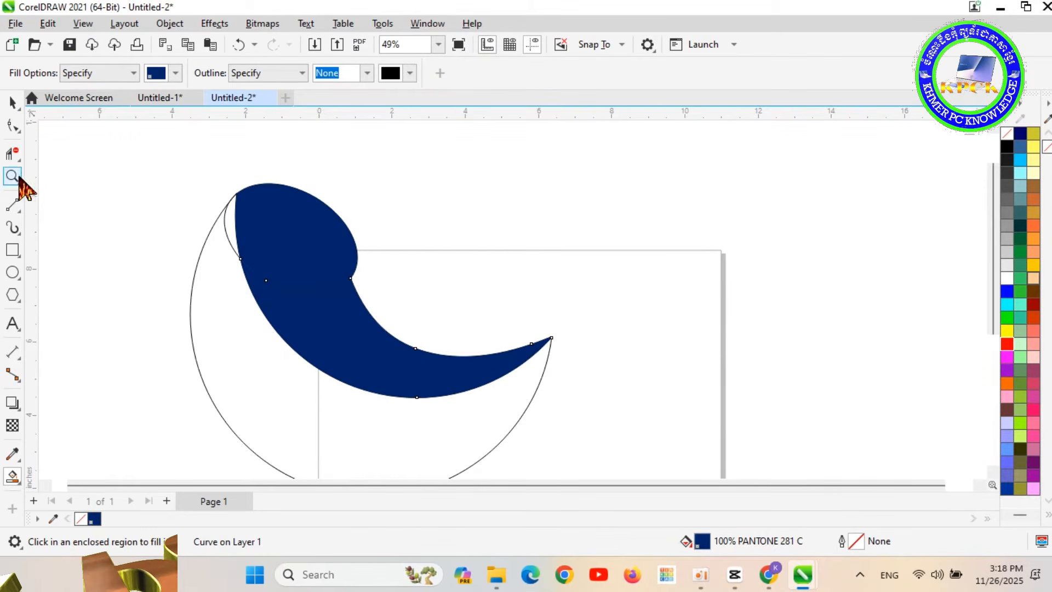
Step: Delete the original ellipse outline at the crescent's upper tip
{"action": "left_click", "coordinate": [12, 103]}
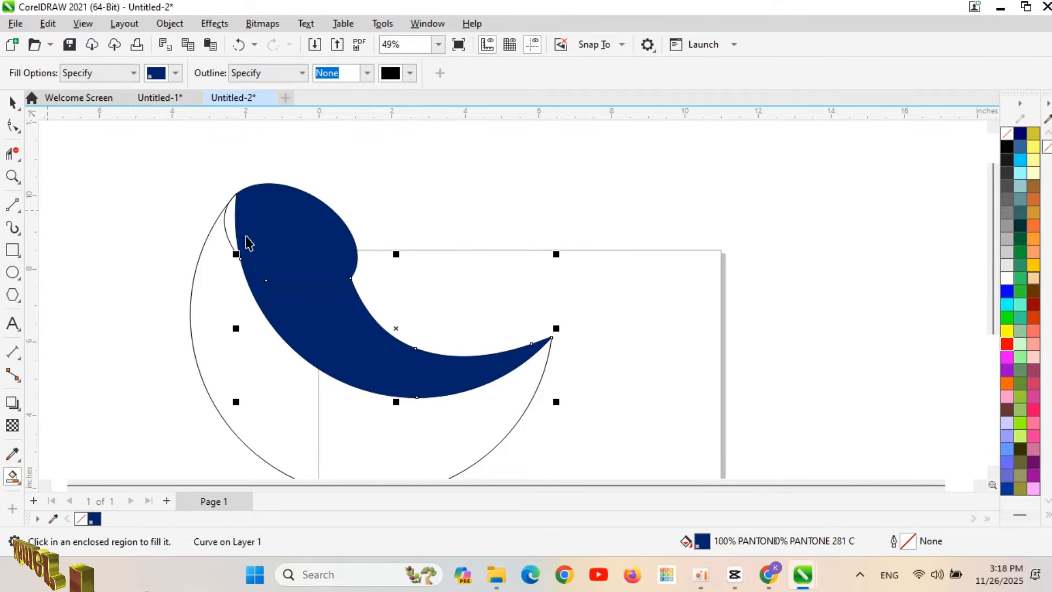
{"action": "left_click", "coordinate": [224, 228]}
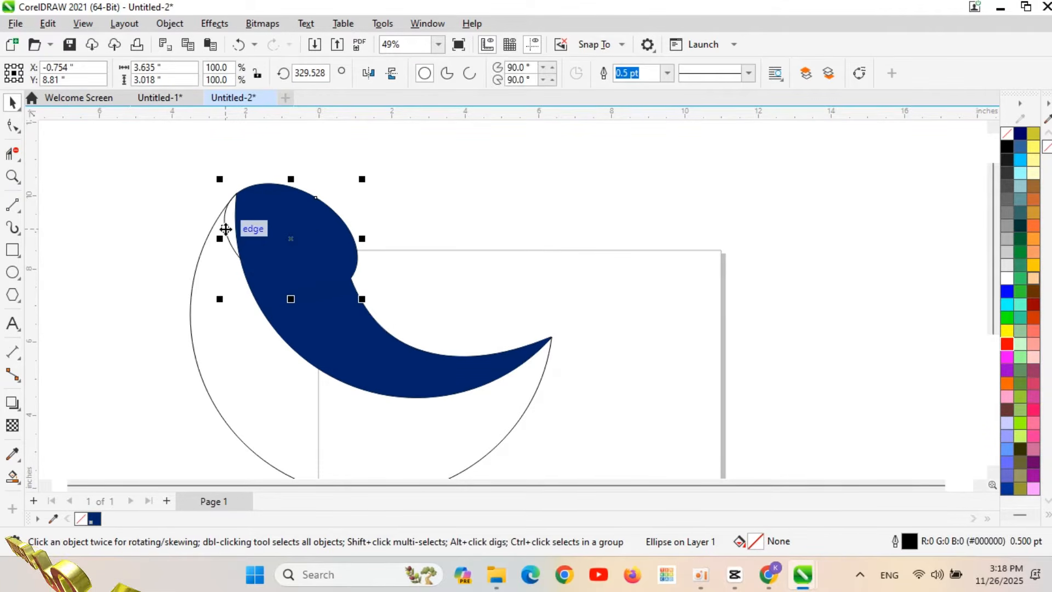
{"action": "key", "text": "Delete"}
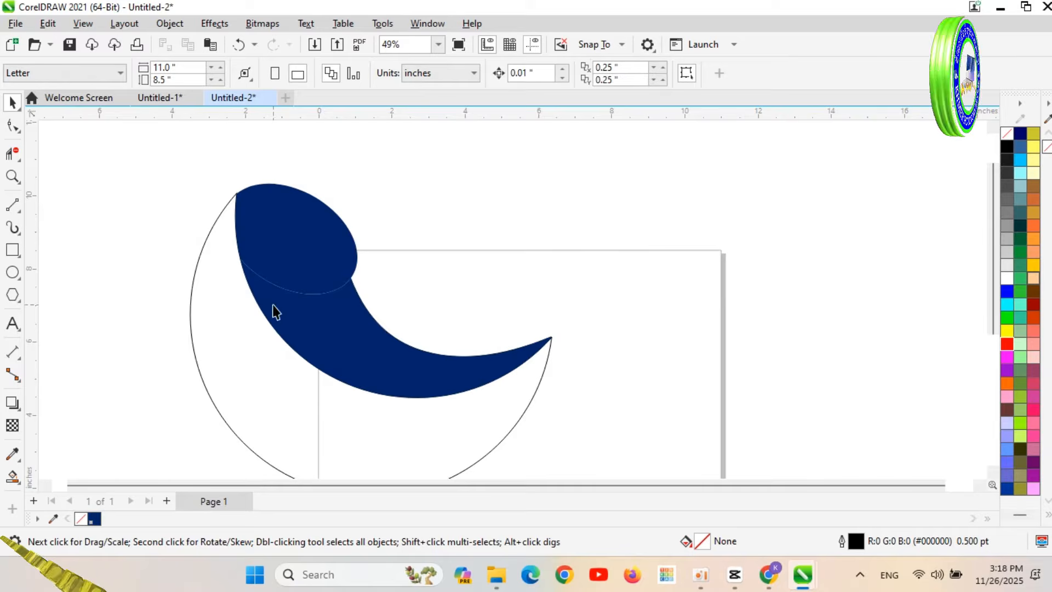
Step: Combine the filled ellipse piece and the filled tail piece into one object
{"action": "left_click", "coordinate": [282, 212]}
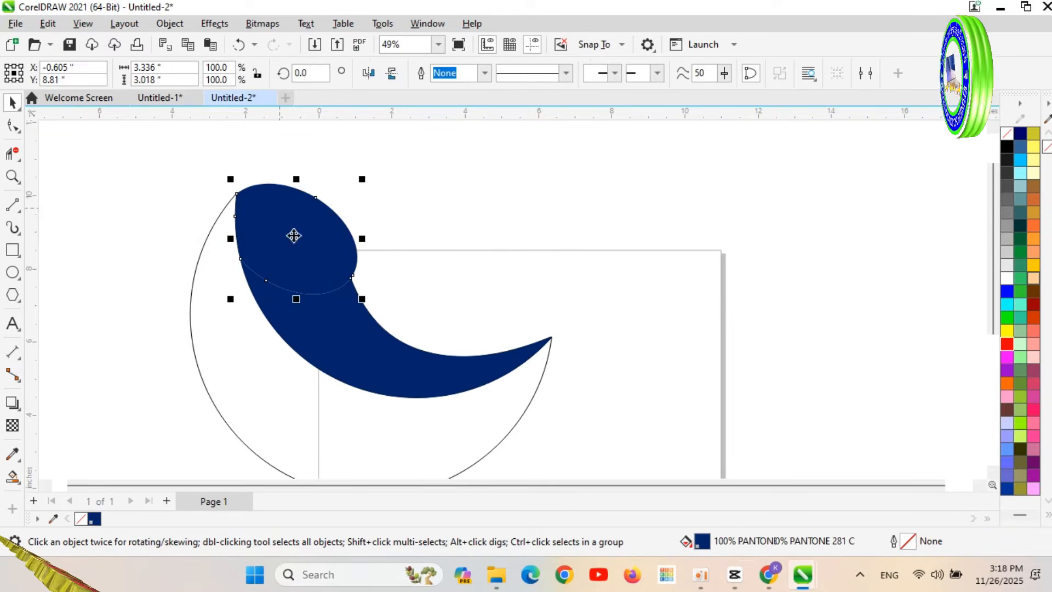
{"action": "left_click", "coordinate": [346, 339], "text": "shift"}
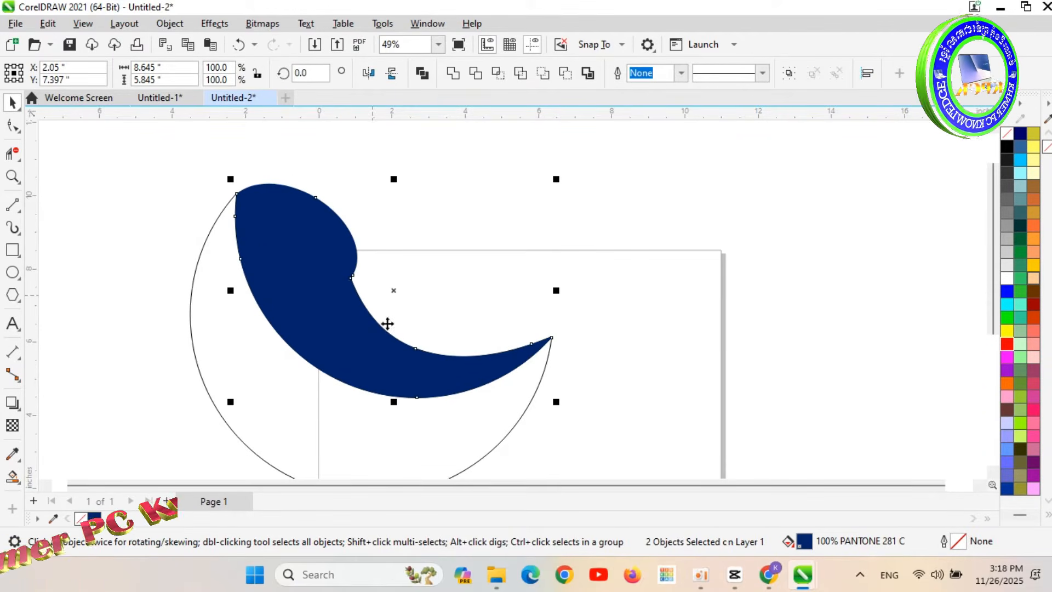
{"action": "key", "text": "ctrl+l"}
Step: Smart Fill the crescent region with the same navy blue and no outline
{"action": "left_click", "coordinate": [217, 327]}
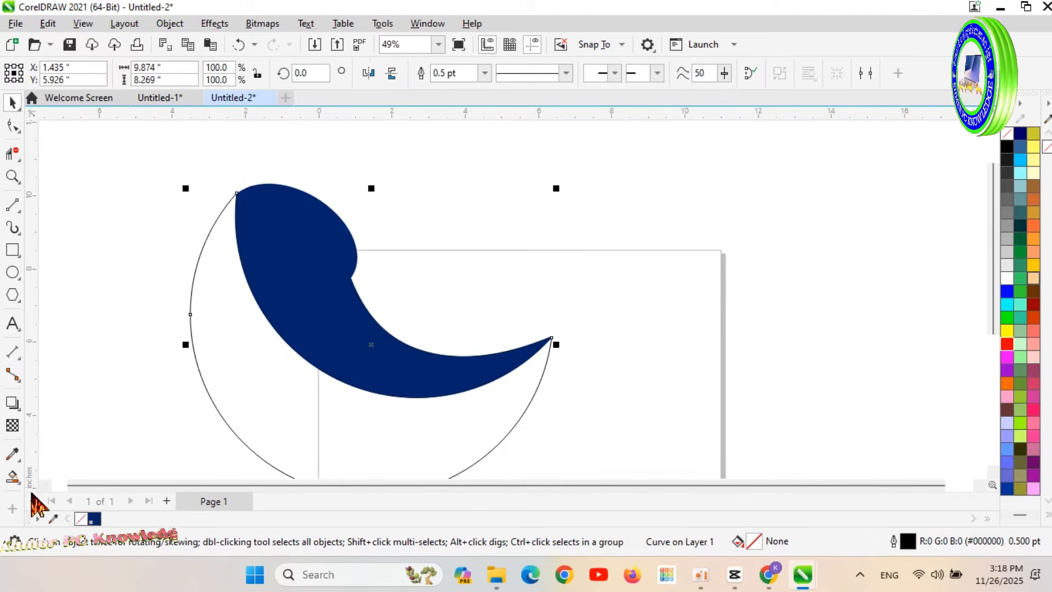
{"action": "left_click", "coordinate": [12, 475]}
{"action": "left_click", "coordinate": [82, 493]}
{"action": "left_click", "coordinate": [252, 394]}
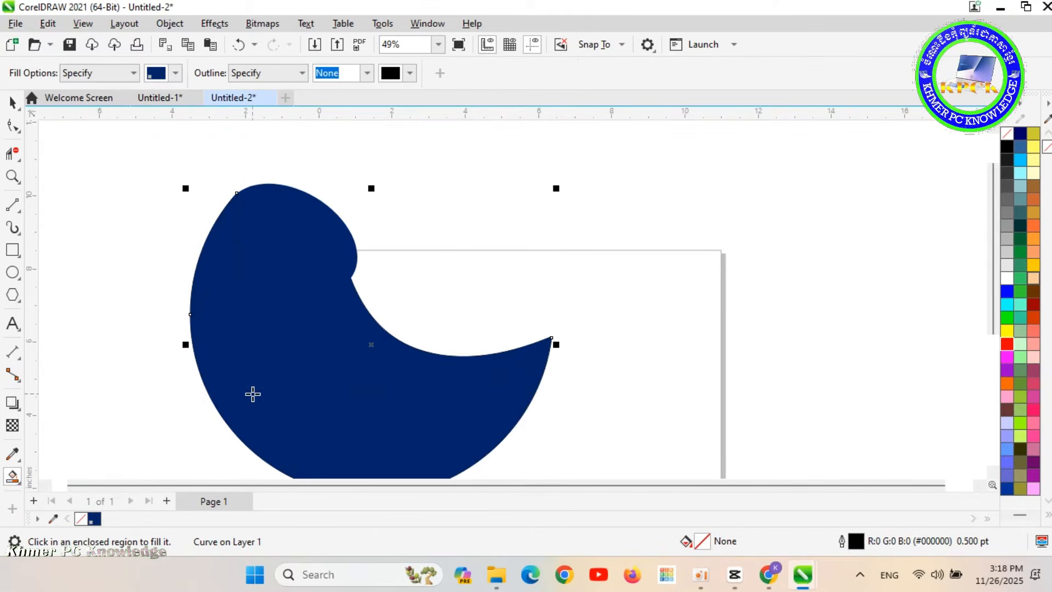
{"action": "scroll", "coordinate": [252, 390], "scroll_direction": "down", "scroll_amount": 2}
{"action": "scroll", "coordinate": [275, 432], "scroll_direction": "up", "scroll_amount": 1}
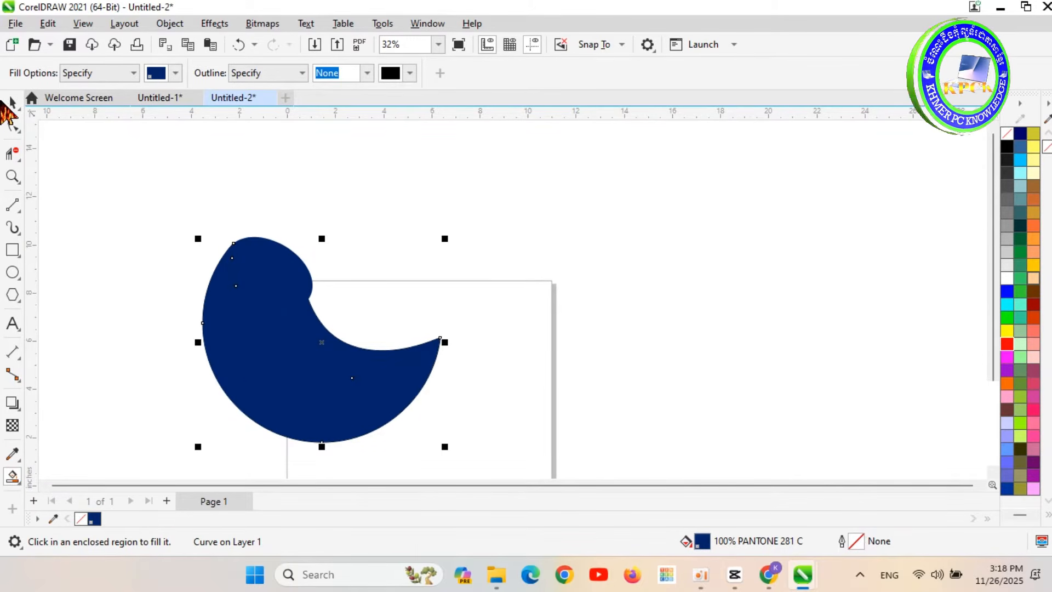
Step: Select all the filled shapes and remaining outlines of the crescent design together
{"action": "left_click", "coordinate": [12, 102]}
{"action": "scroll", "coordinate": [106, 182], "scroll_direction": "down", "scroll_amount": 1}
{"action": "left_click_drag", "start_coordinate": [105, 182], "coordinate": [602, 393]}
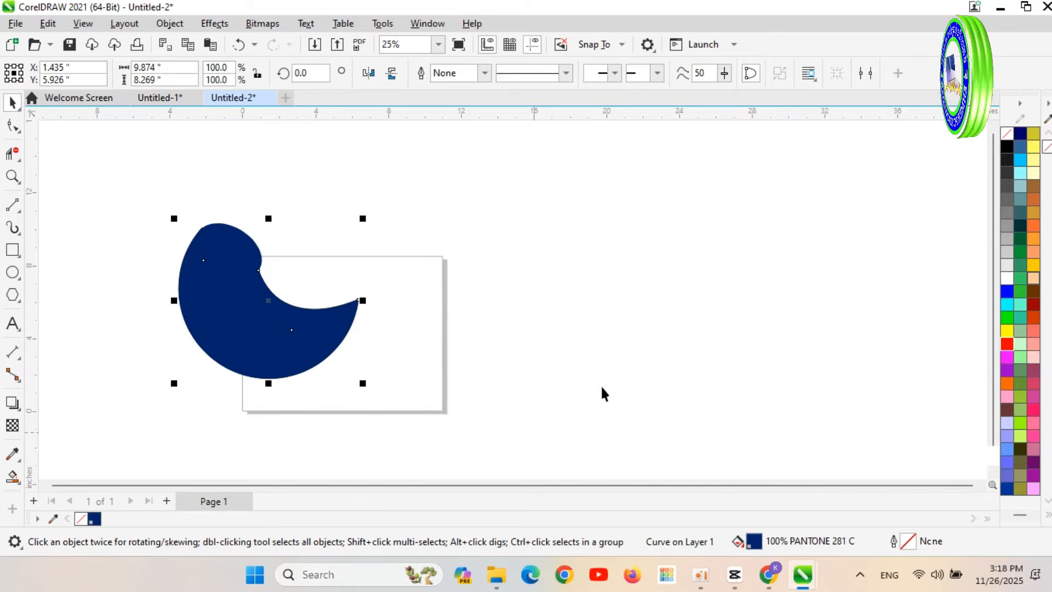
{"action": "right_click", "coordinate": [1007, 133]}
{"action": "left_click", "coordinate": [1006, 137]}
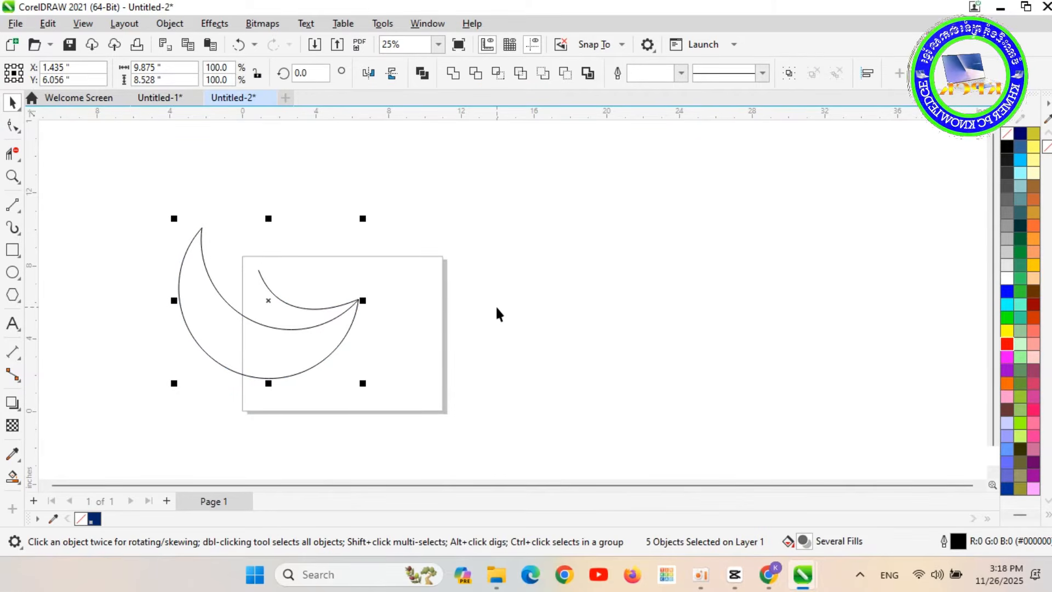
{"action": "key", "text": "ctrl+z"}
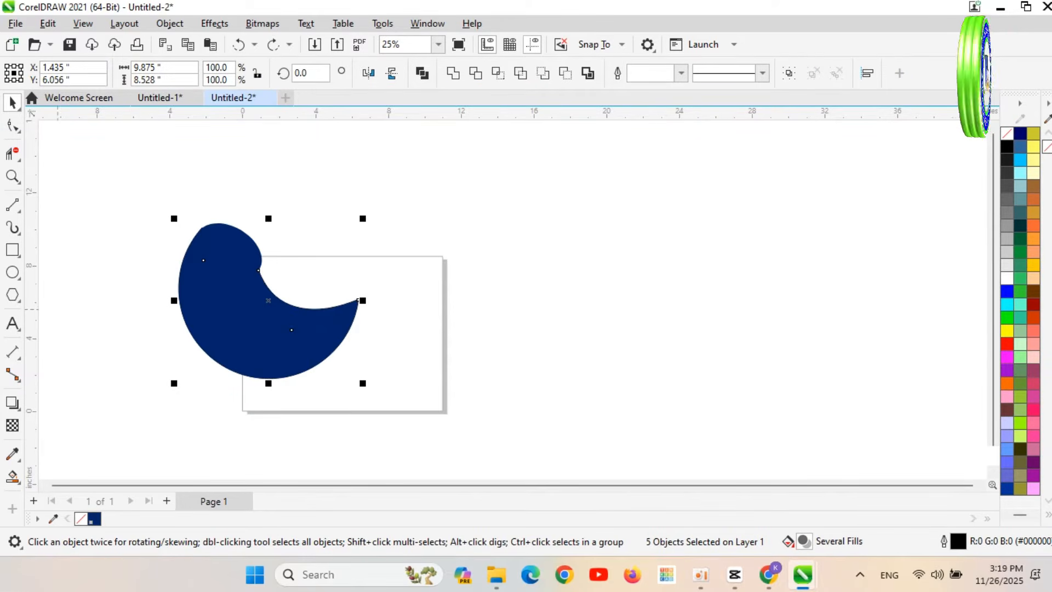
Step: Give all the selected design shapes a Hairline outline and no fill
{"action": "left_click", "coordinate": [681, 73]}
{"action": "left_click", "coordinate": [679, 87]}
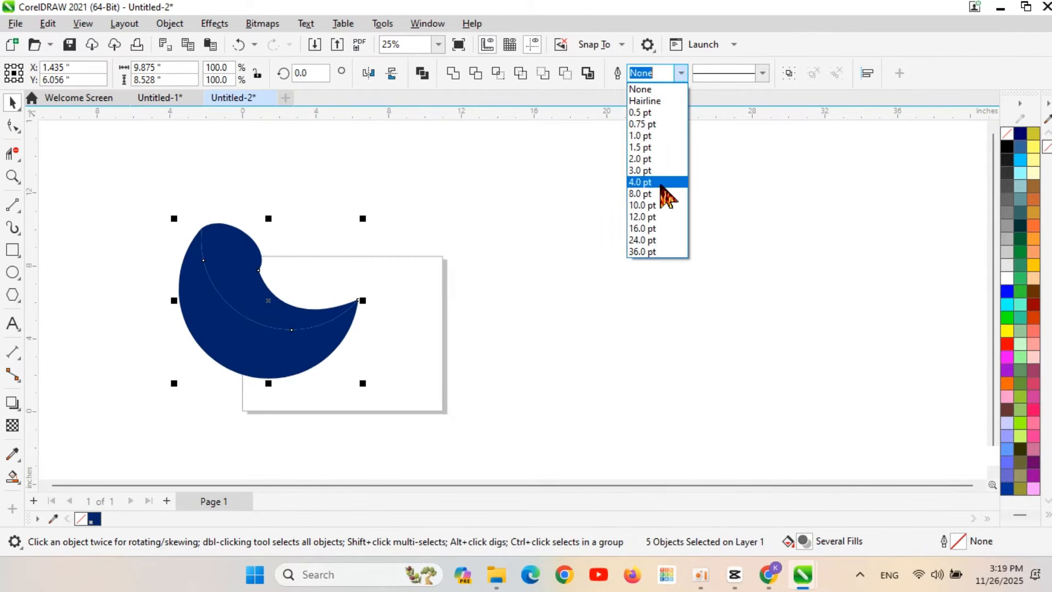
{"action": "left_click", "coordinate": [646, 101]}
{"action": "left_click", "coordinate": [1006, 133]}
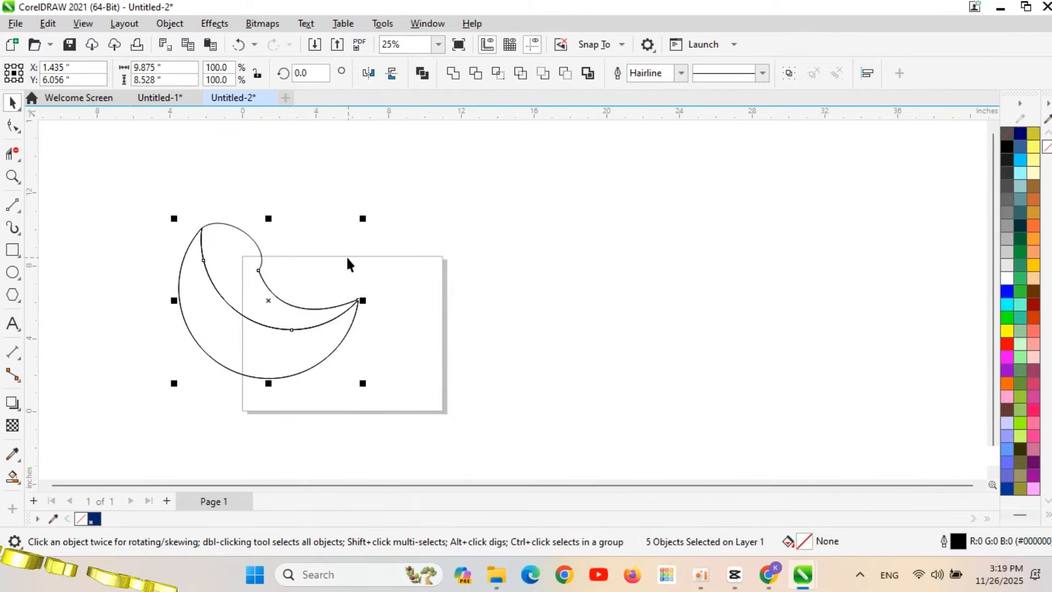
{"action": "scroll", "coordinate": [176, 245], "scroll_direction": "up", "scroll_amount": 3}
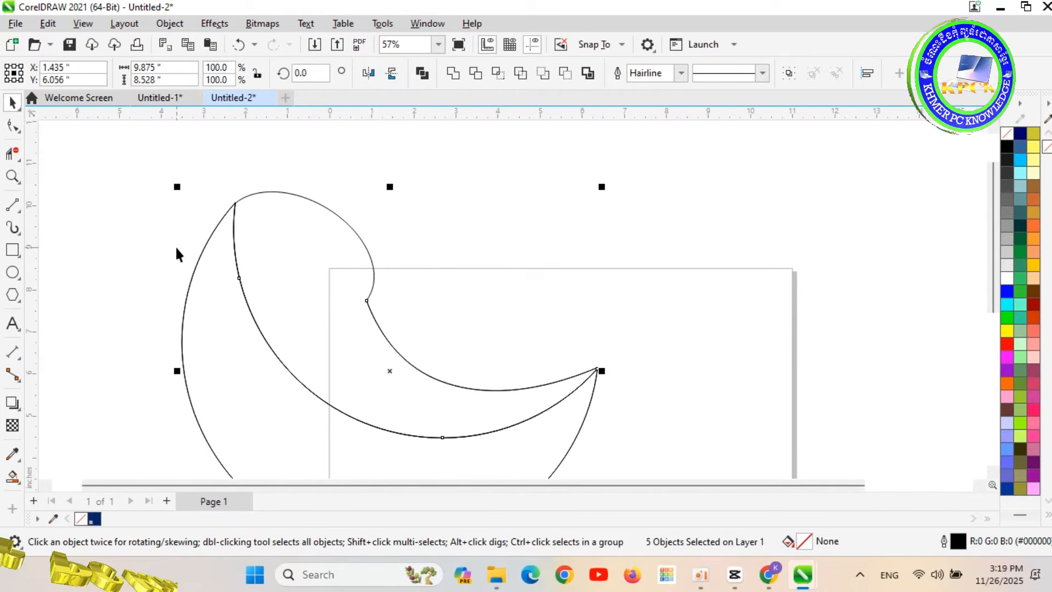
{"action": "left_click", "coordinate": [176, 244]}
{"action": "scroll", "coordinate": [176, 244], "scroll_direction": "down", "scroll_amount": 2}
{"action": "scroll", "coordinate": [186, 251], "scroll_direction": "up", "scroll_amount": 1}
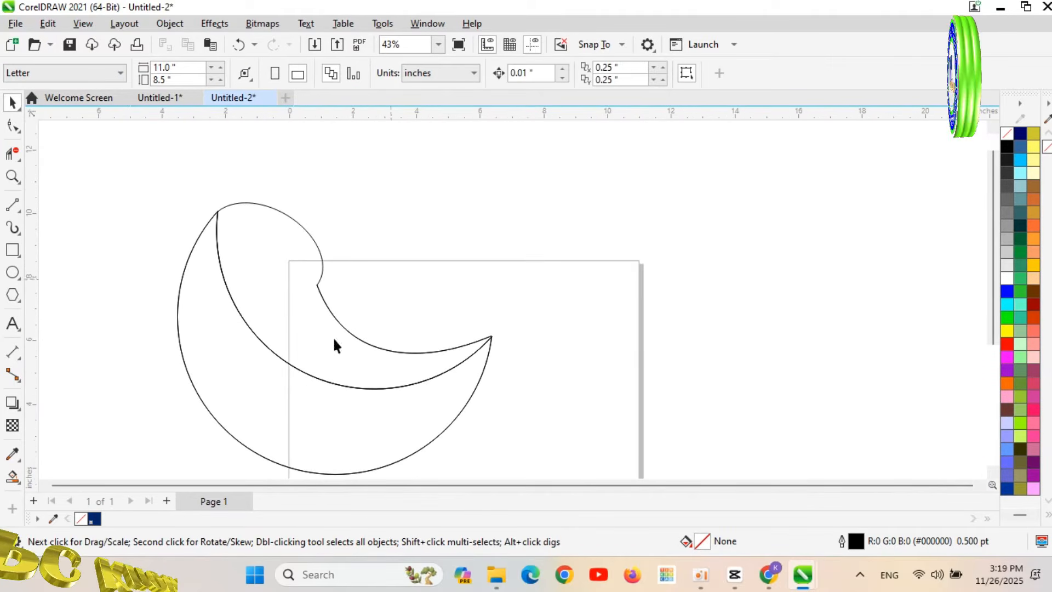
{"action": "scroll", "coordinate": [334, 345], "scroll_direction": "up", "scroll_amount": 1}
{"action": "scroll", "coordinate": [292, 382], "scroll_direction": "down", "scroll_amount": 1}
{"action": "scroll", "coordinate": [291, 382], "scroll_direction": "up", "scroll_amount": 1}
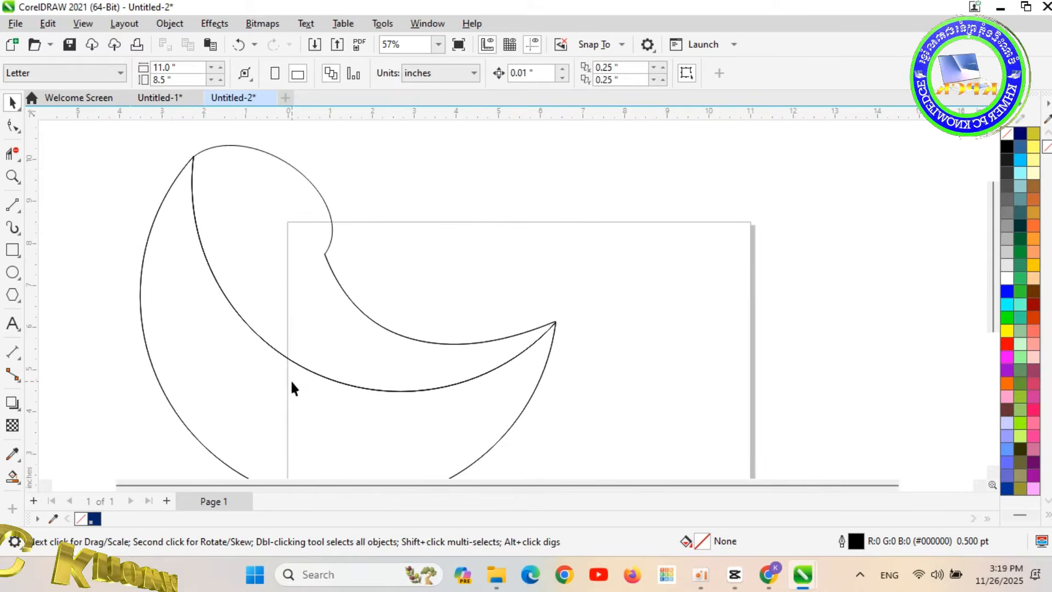
Step: Draw a circle about 4.4 inches across outside the page and move it into the hollow of the crescent
{"action": "left_click", "coordinate": [12, 272]}
{"action": "scroll", "coordinate": [420, 204], "scroll_direction": "down", "scroll_amount": 4}
{"action": "scroll", "coordinate": [524, 215], "scroll_direction": "up", "scroll_amount": 1}
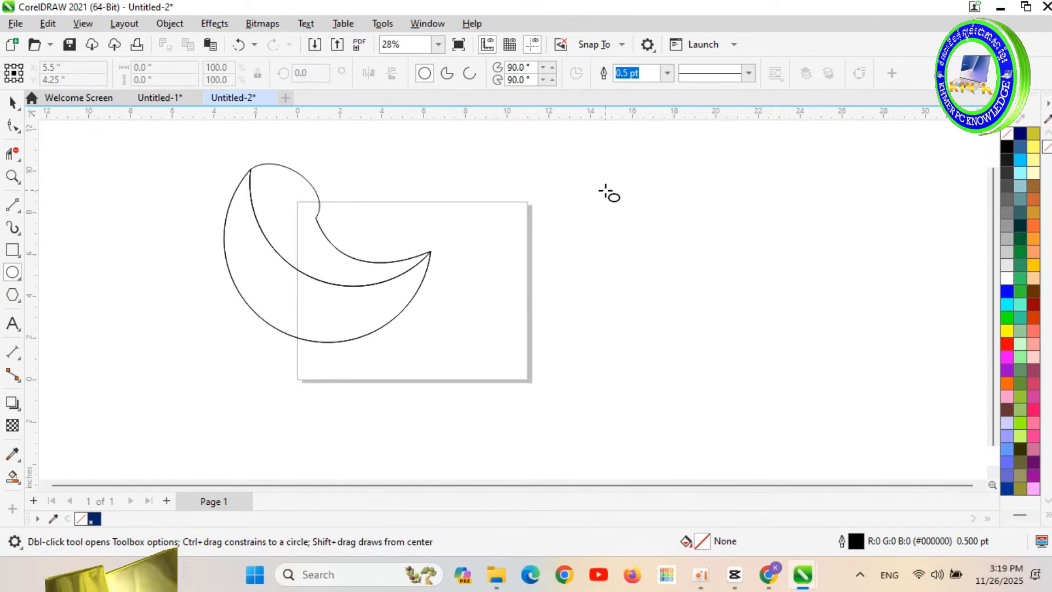
{"action": "left_click_drag", "start_coordinate": [601, 229], "coordinate": [651, 278]}
{"action": "left_click", "coordinate": [12, 102]}
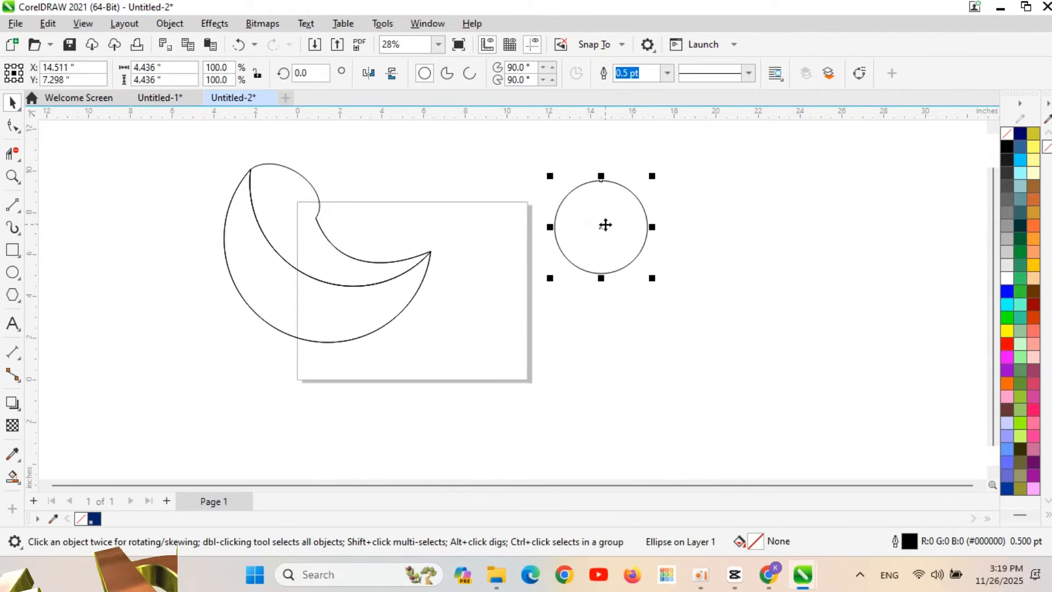
{"action": "left_click_drag", "start_coordinate": [592, 228], "coordinate": [361, 227]}
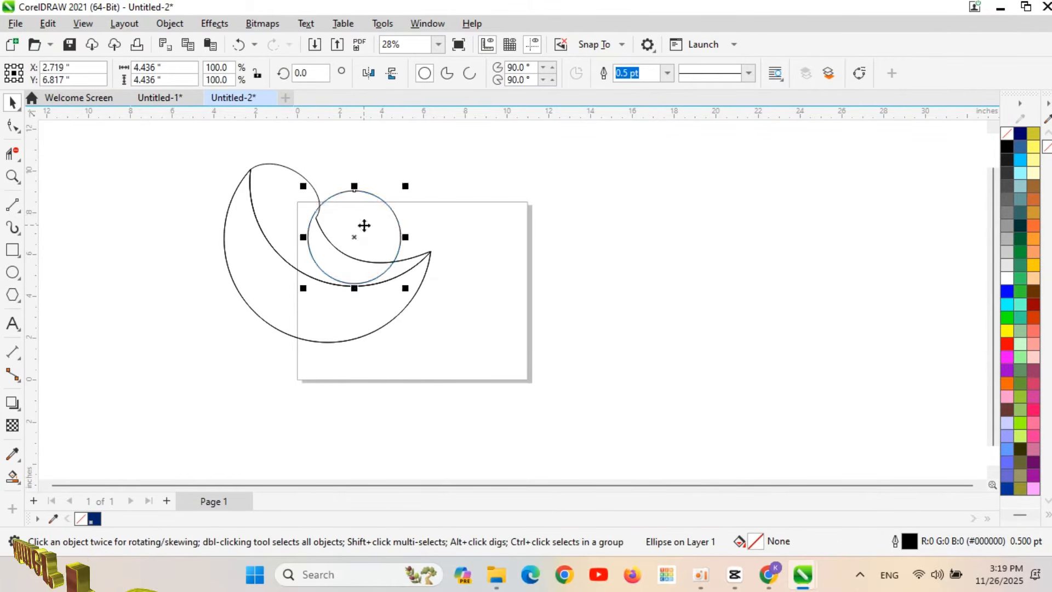
Step: Resize the circle to about 3.57 inches across, testing its fit within the crescent's inner curve
{"action": "scroll", "coordinate": [296, 222], "scroll_direction": "up", "scroll_amount": 2}
{"action": "scroll", "coordinate": [441, 200], "scroll_direction": "up", "scroll_amount": 1}
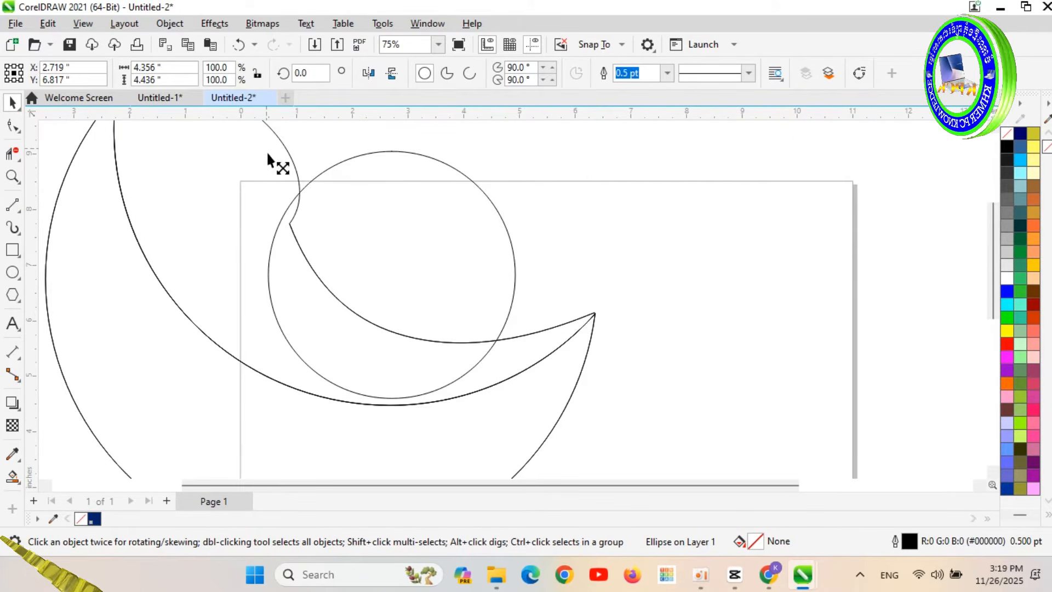
{"action": "left_click_drag", "start_coordinate": [270, 159], "coordinate": [304, 188]}
{"action": "left_click_drag", "start_coordinate": [386, 244], "coordinate": [379, 293]}
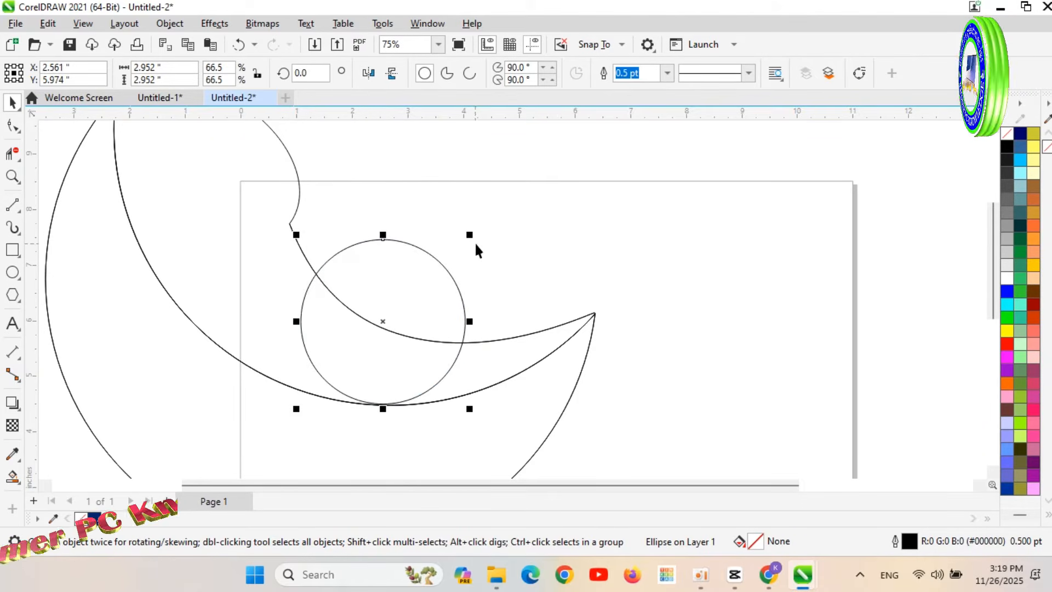
{"action": "left_click_drag", "start_coordinate": [470, 234], "coordinate": [514, 218]}
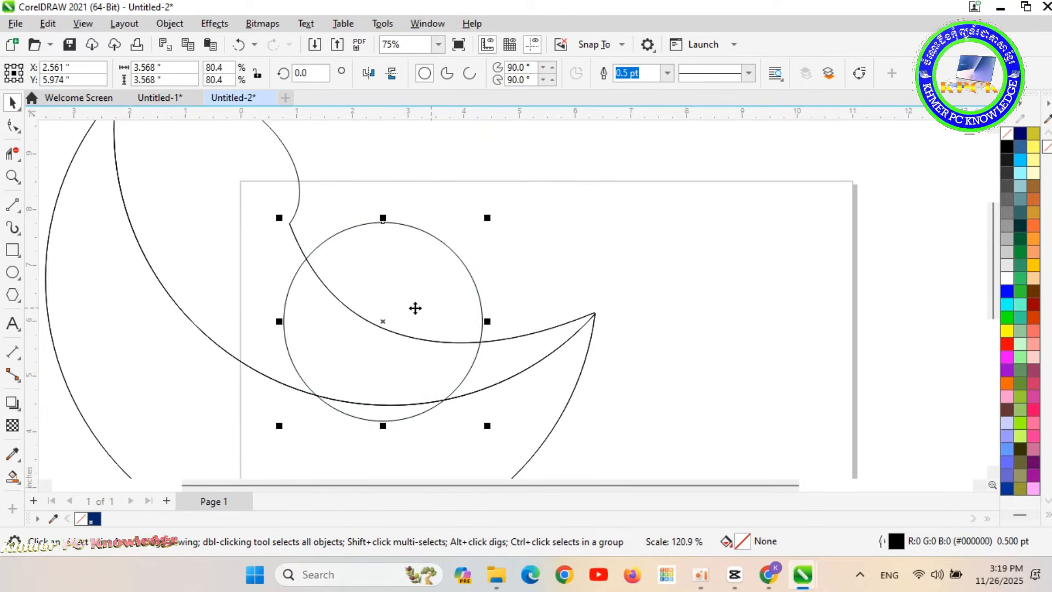
Step: Move the circle beside the crescent's pointed tail and Smart Fill it with navy blue and no outline
{"action": "left_click_drag", "start_coordinate": [413, 288], "coordinate": [733, 211]}
{"action": "left_click", "coordinate": [12, 475]}
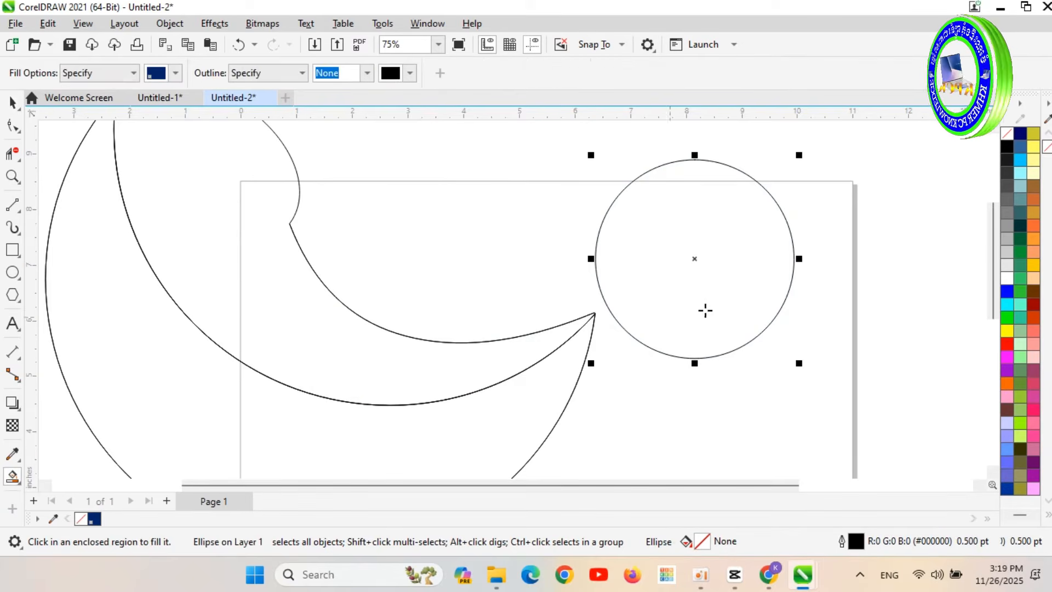
{"action": "left_click", "coordinate": [745, 284]}
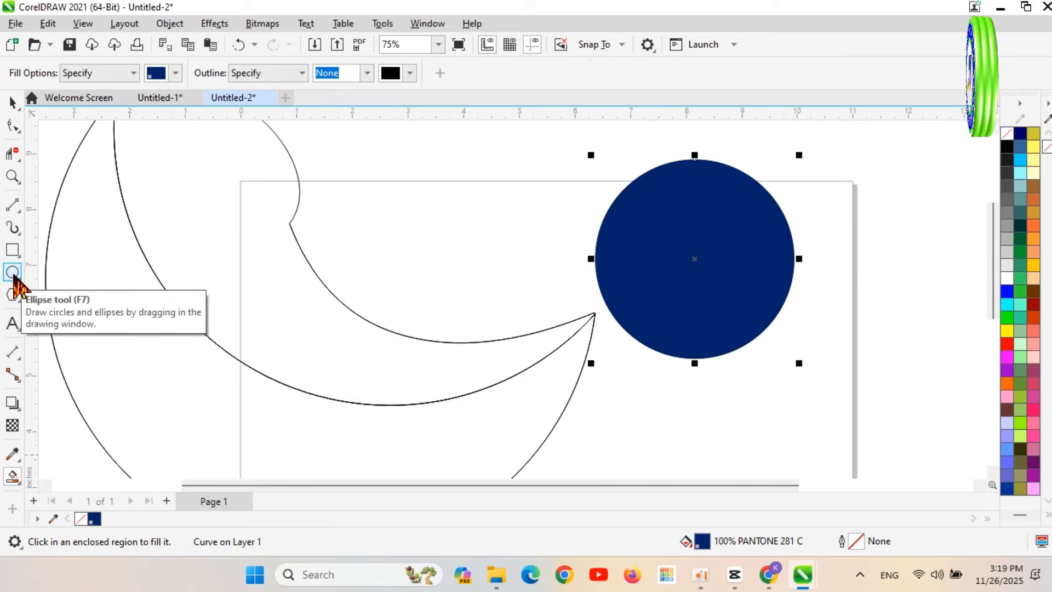
Step: Give the filled circle an elliptical fountain fill from a white centre to navy blue just inside its edge
{"action": "left_click", "coordinate": [20, 483]}
{"action": "left_click", "coordinate": [72, 477]}
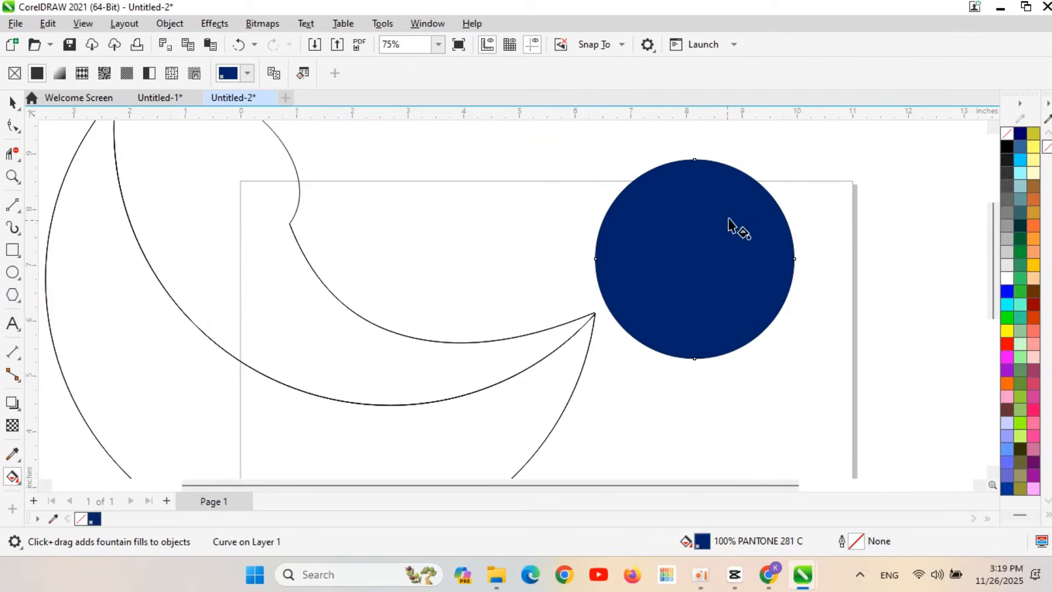
{"action": "left_click_drag", "start_coordinate": [697, 163], "coordinate": [690, 359]}
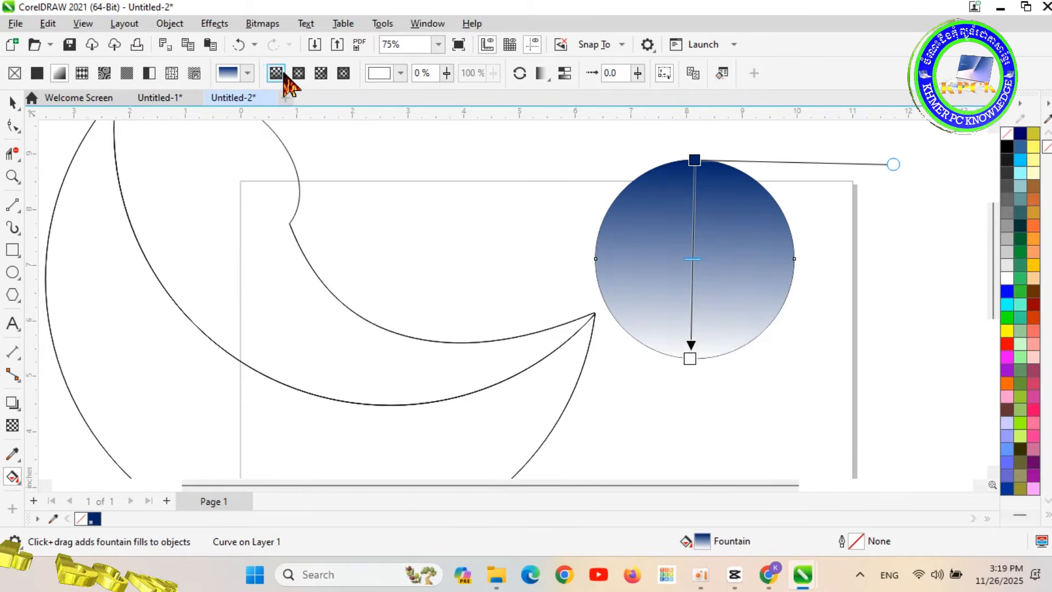
{"action": "left_click", "coordinate": [298, 73]}
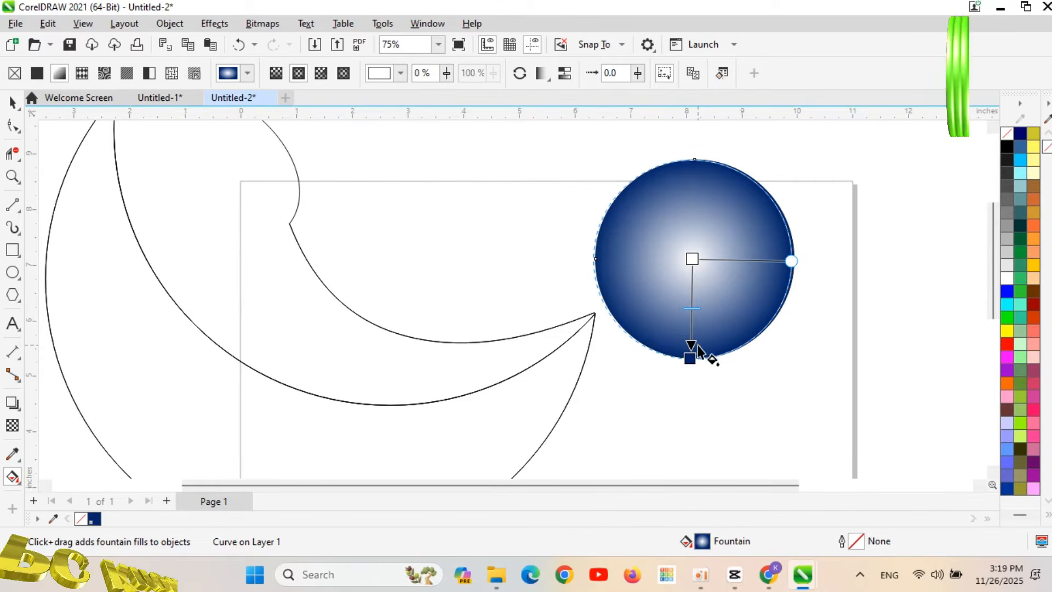
{"action": "left_click_drag", "start_coordinate": [690, 358], "coordinate": [691, 358]}
{"action": "mouse_move", "coordinate": [692, 259]}
{"action": "left_mouse_down"}
{"action": "mouse_move", "coordinate": [697, 242]}
{"action": "mouse_move", "coordinate": [692, 258]}
{"action": "left_mouse_up"}
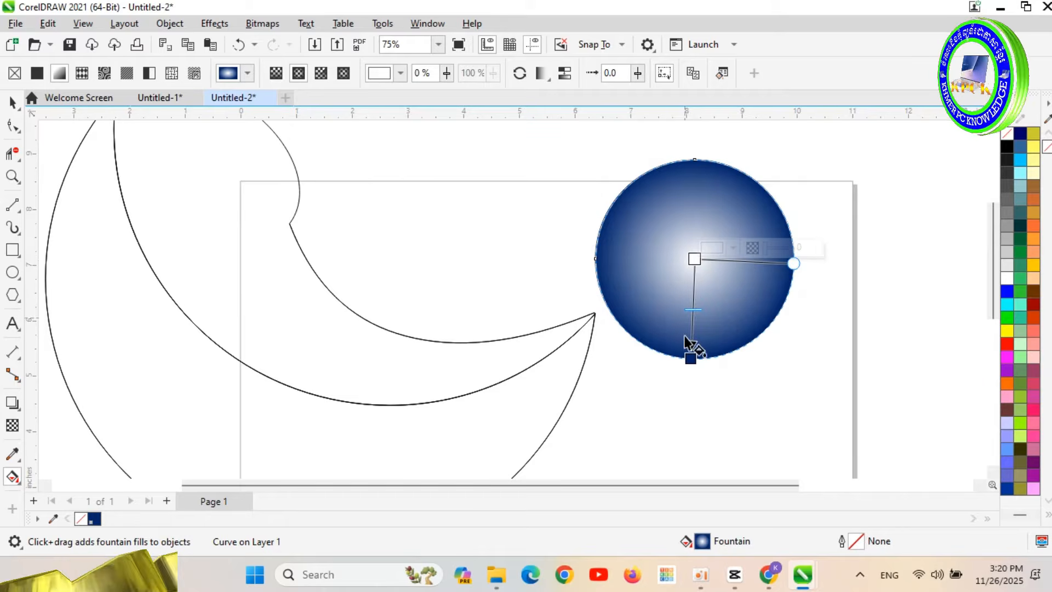
{"action": "mouse_move", "coordinate": [689, 357]}
{"action": "left_mouse_down"}
{"action": "mouse_move", "coordinate": [695, 378]}
{"action": "mouse_move", "coordinate": [689, 352]}
{"action": "left_mouse_up"}
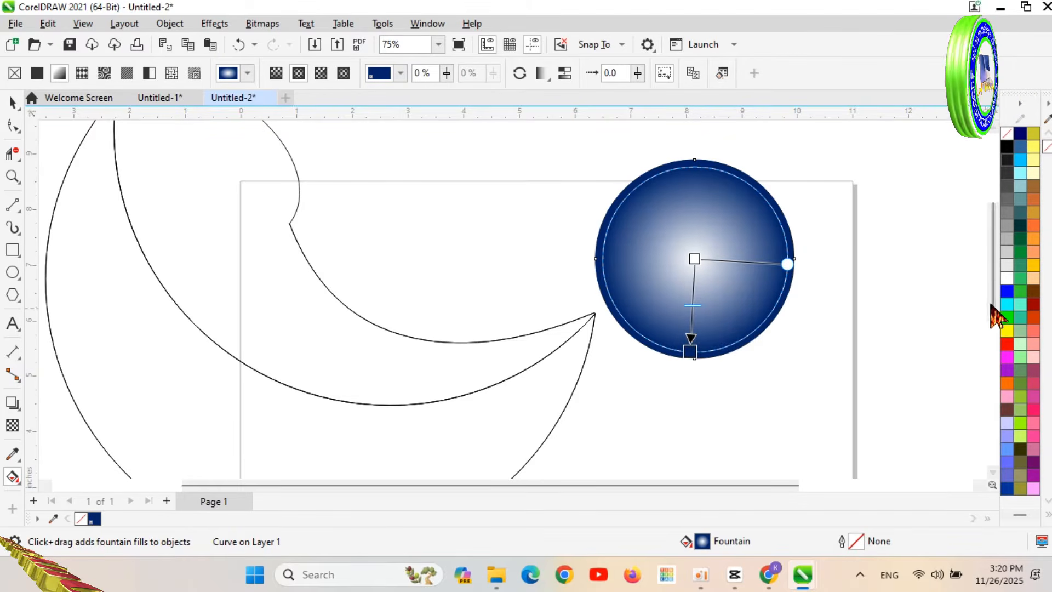
{"action": "left_click_drag", "start_coordinate": [1007, 291], "coordinate": [690, 351]}
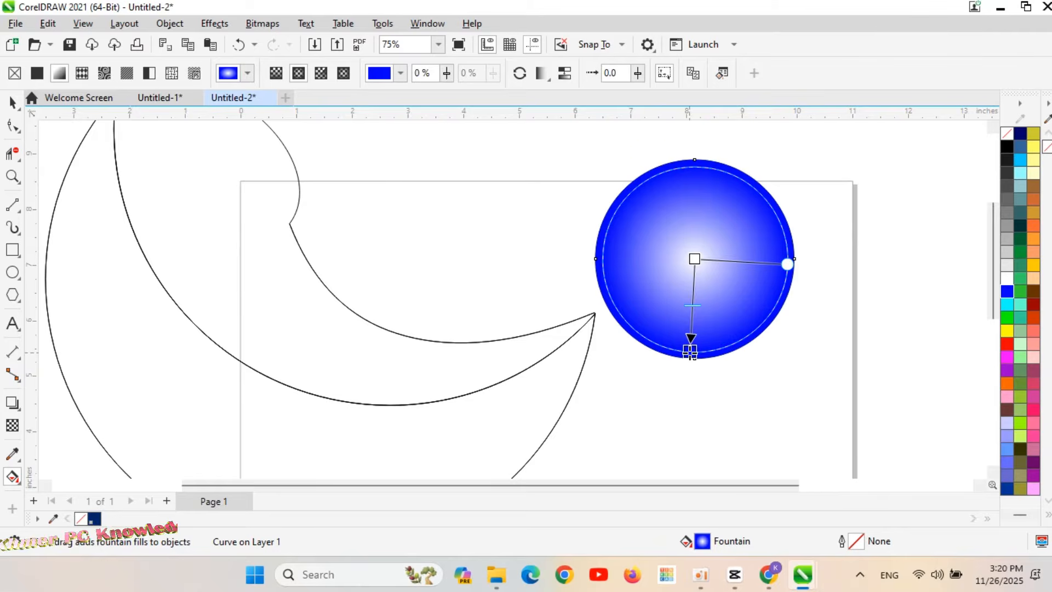
{"action": "key", "text": "ctrl+z"}
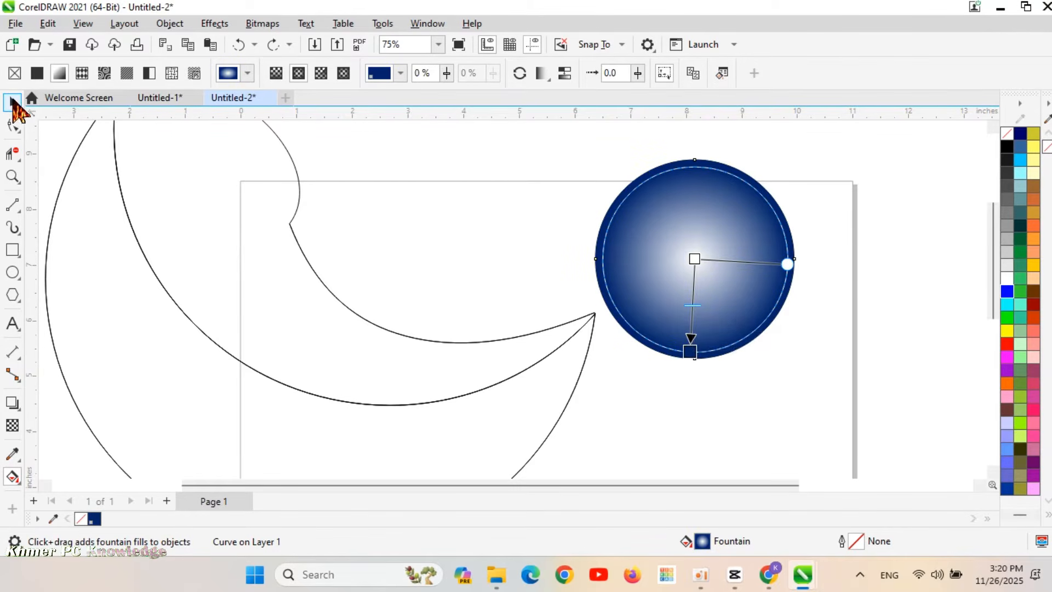
Step: Draw an ellipse about 1.92 by 1.55 inches over the upper half of the gradient circle
{"action": "left_click", "coordinate": [12, 274]}
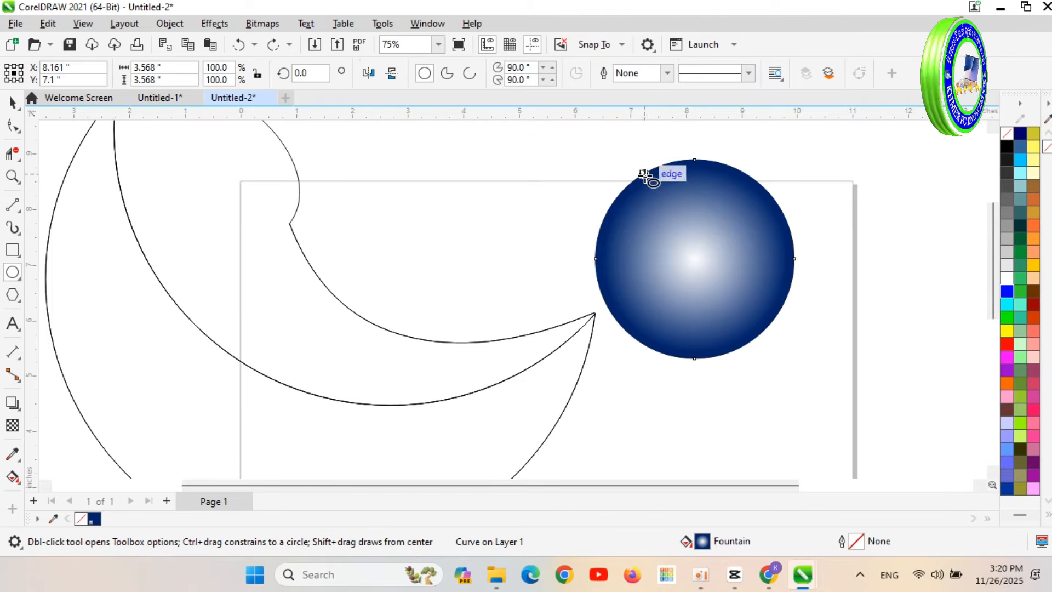
{"action": "mouse_move", "coordinate": [647, 176]}
{"action": "left_mouse_down"}
{"action": "mouse_move", "coordinate": [663, 242]}
{"action": "mouse_move", "coordinate": [751, 262]}
{"action": "left_mouse_up"}
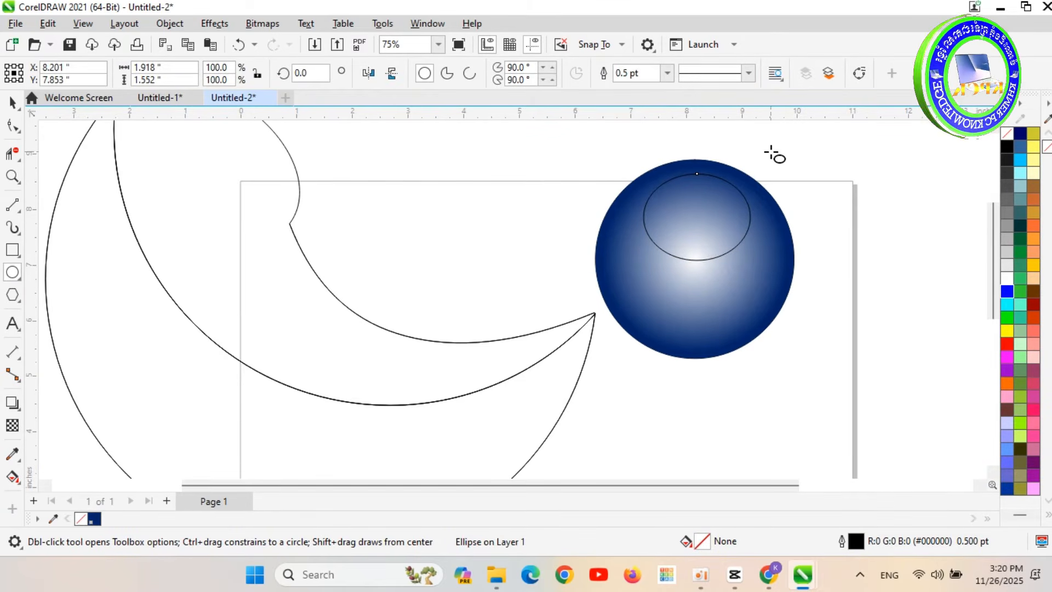
{"action": "scroll", "coordinate": [812, 217], "scroll_direction": "up", "scroll_amount": 1}
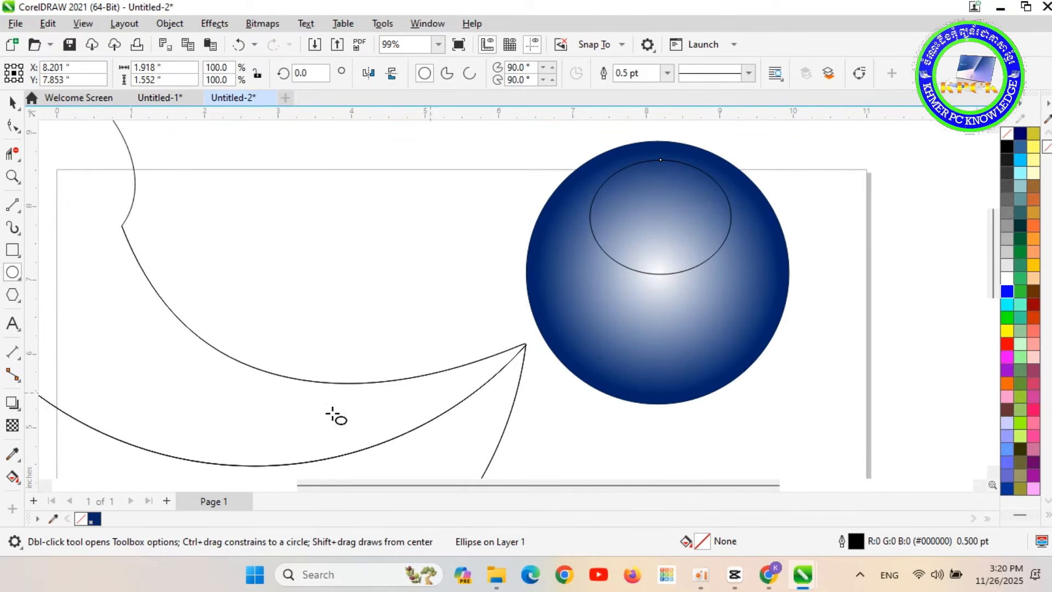
Step: Fill the small ellipse with a vertical linear fountain fill from dark blue at its top to white near its bottom
{"action": "left_click", "coordinate": [1006, 291]}
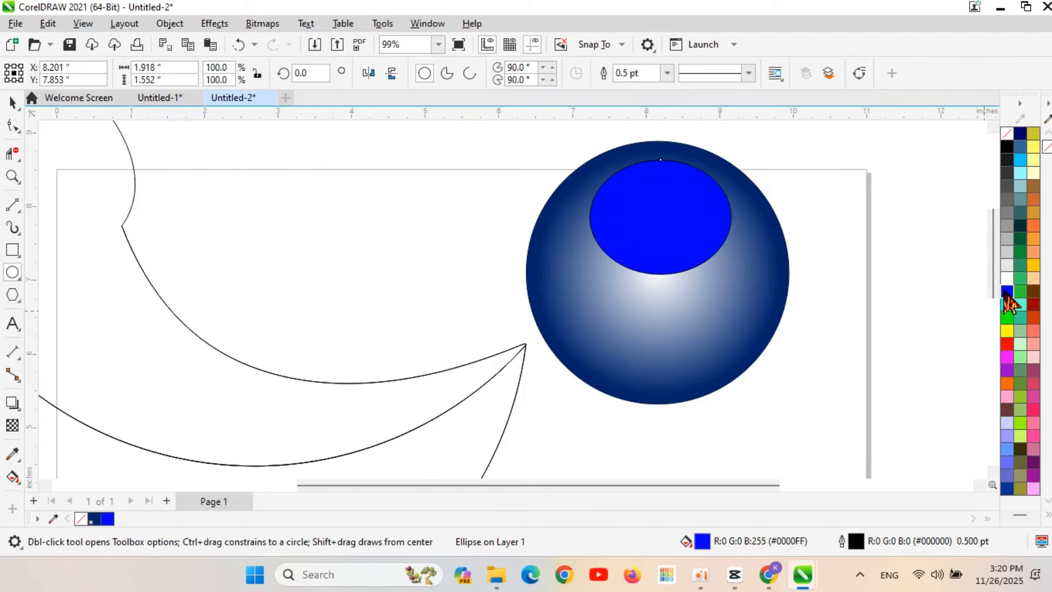
{"action": "key", "text": "F10"}
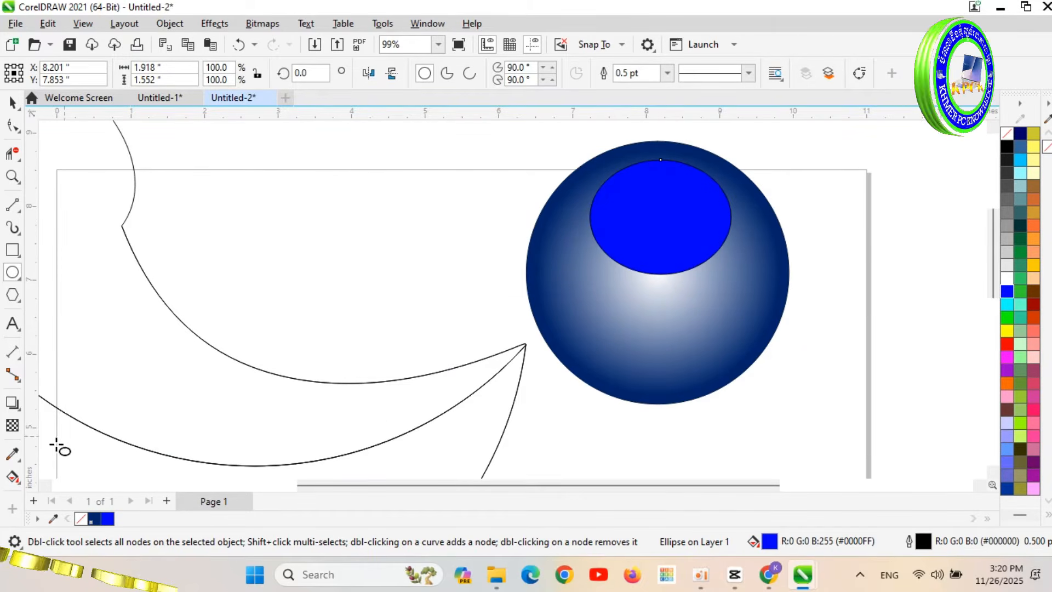
{"action": "left_click", "coordinate": [11, 478]}
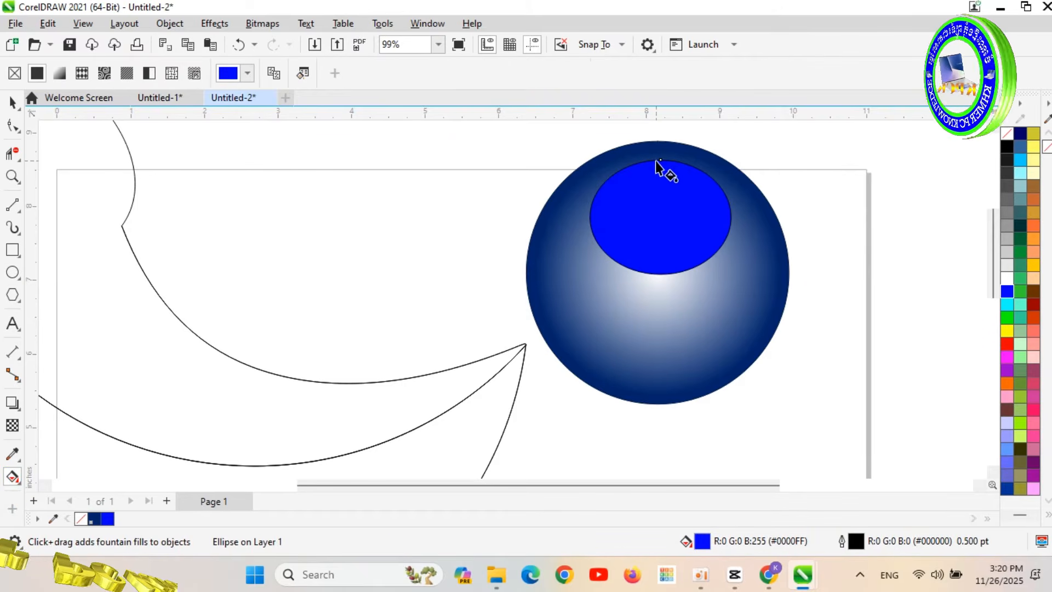
{"action": "left_click_drag", "start_coordinate": [657, 161], "coordinate": [661, 274]}
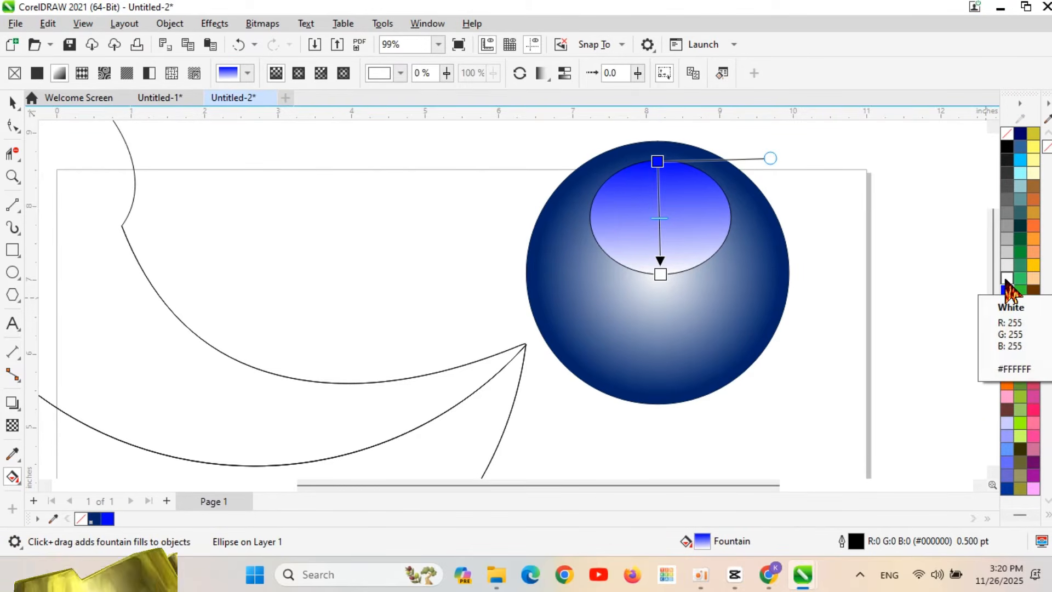
{"action": "left_click_drag", "start_coordinate": [659, 273], "coordinate": [651, 293]}
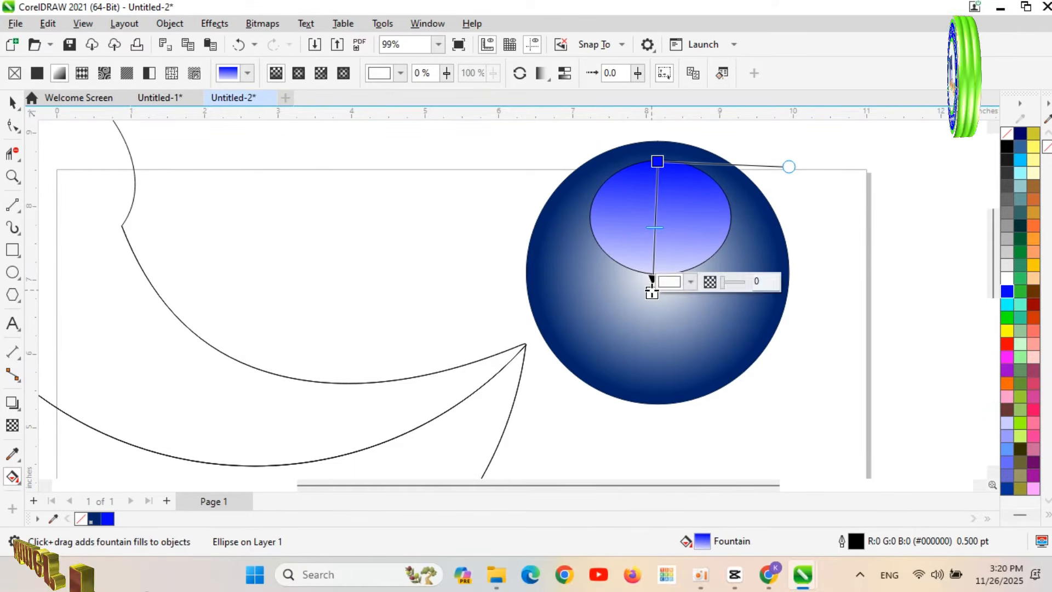
{"action": "left_click_drag", "start_coordinate": [651, 292], "coordinate": [656, 247]}
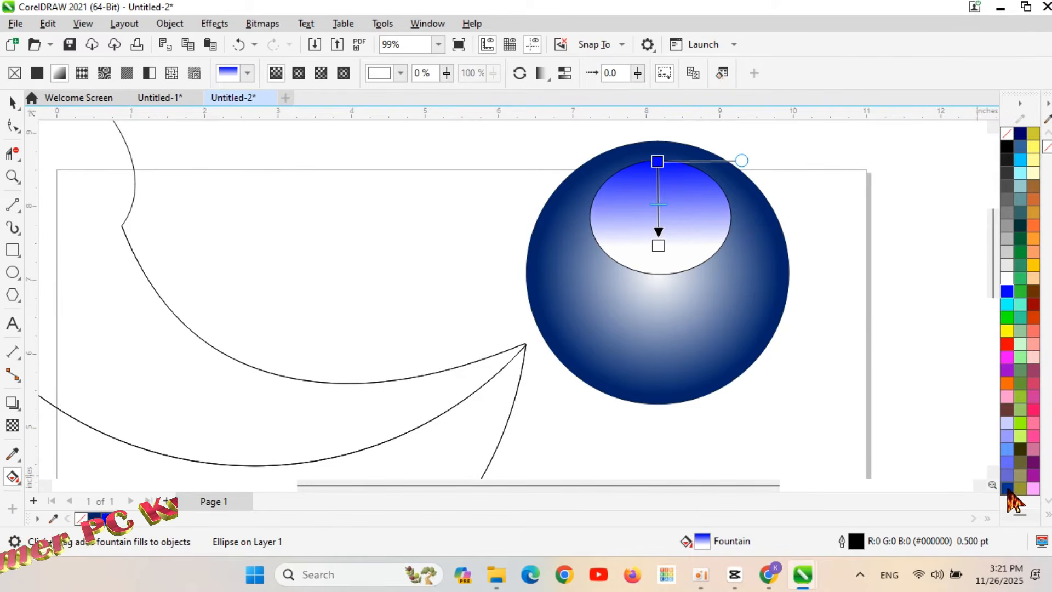
{"action": "left_click_drag", "start_coordinate": [1008, 491], "coordinate": [657, 161]}
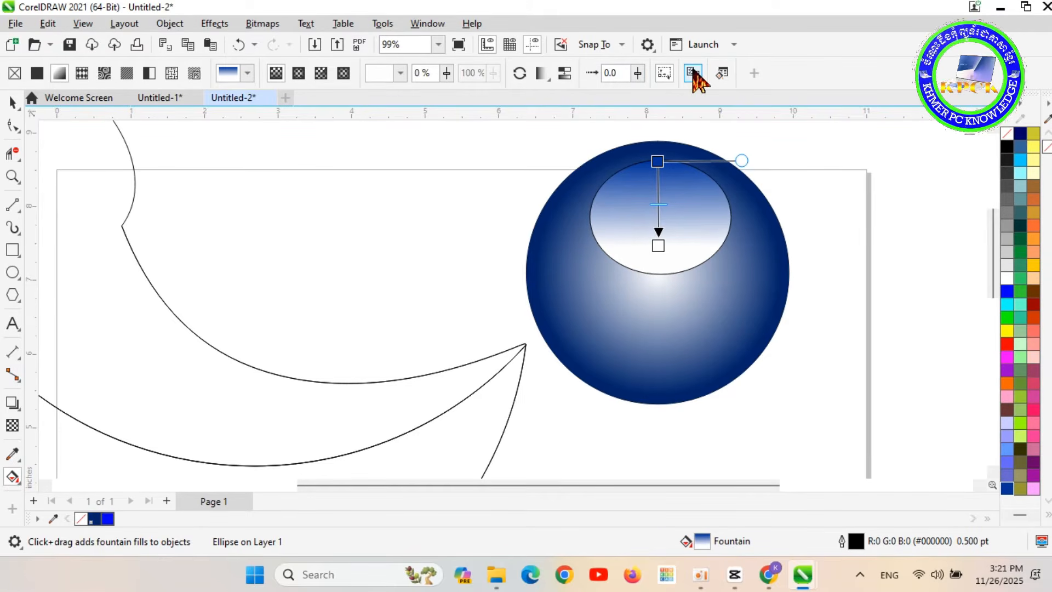
Step: Copy the large circle's fill to the small ellipse and make it linear, from navy at its top to white at its bottom
{"action": "left_click", "coordinate": [590, 327]}
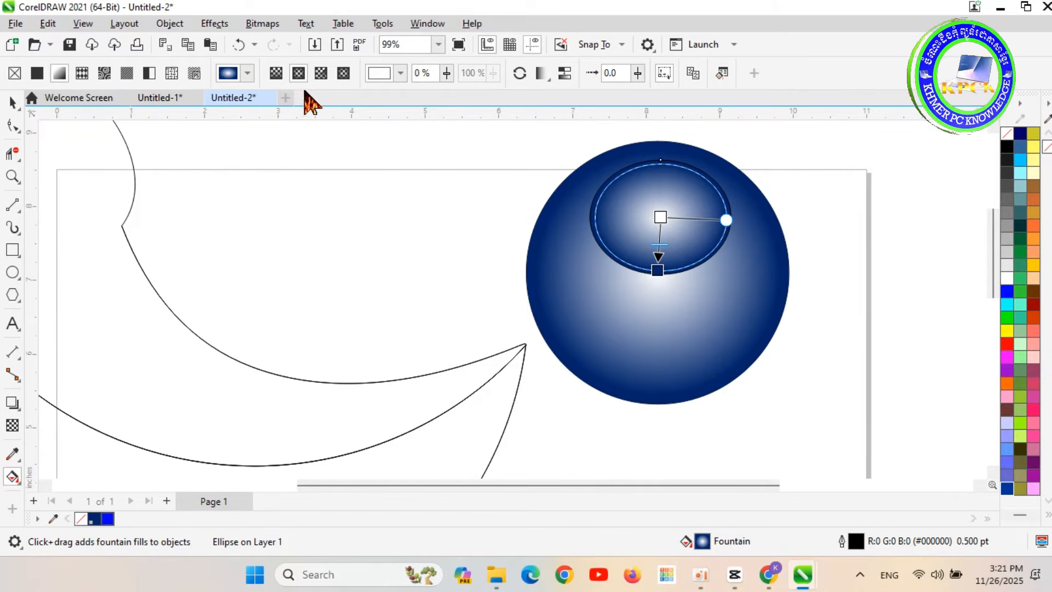
{"action": "left_click", "coordinate": [276, 72]}
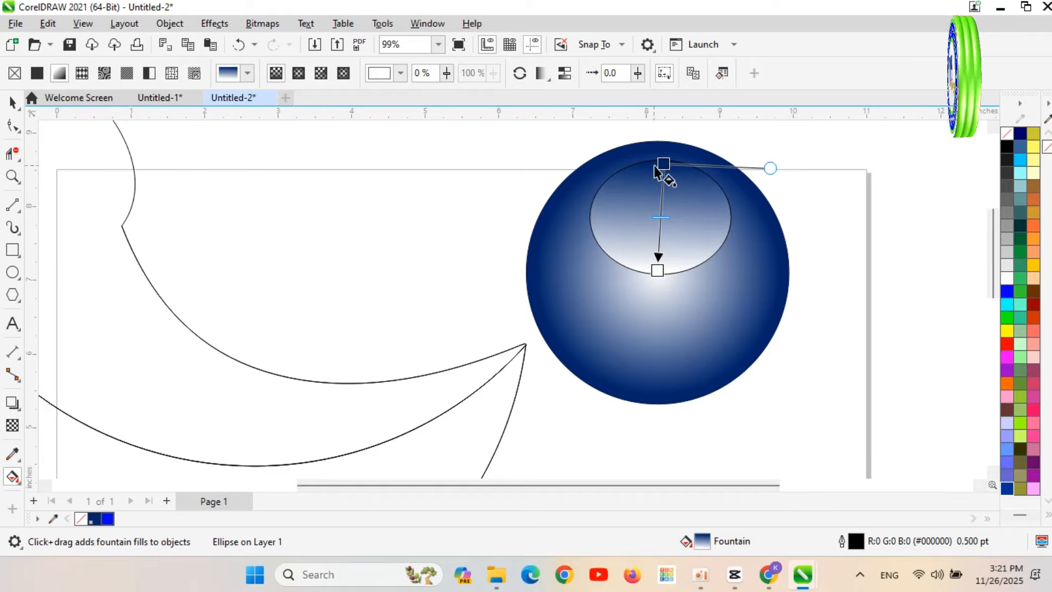
{"action": "left_click_drag", "start_coordinate": [663, 163], "coordinate": [655, 160]}
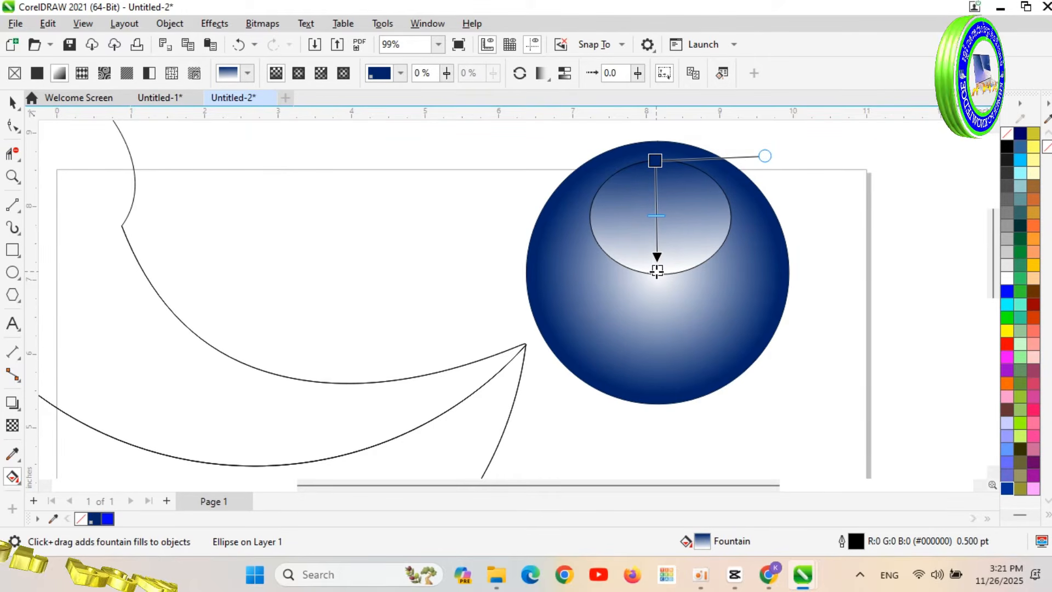
{"action": "mouse_move", "coordinate": [657, 271]}
{"action": "left_mouse_down"}
{"action": "mouse_move", "coordinate": [655, 295]}
{"action": "mouse_move", "coordinate": [659, 276]}
{"action": "left_mouse_up"}
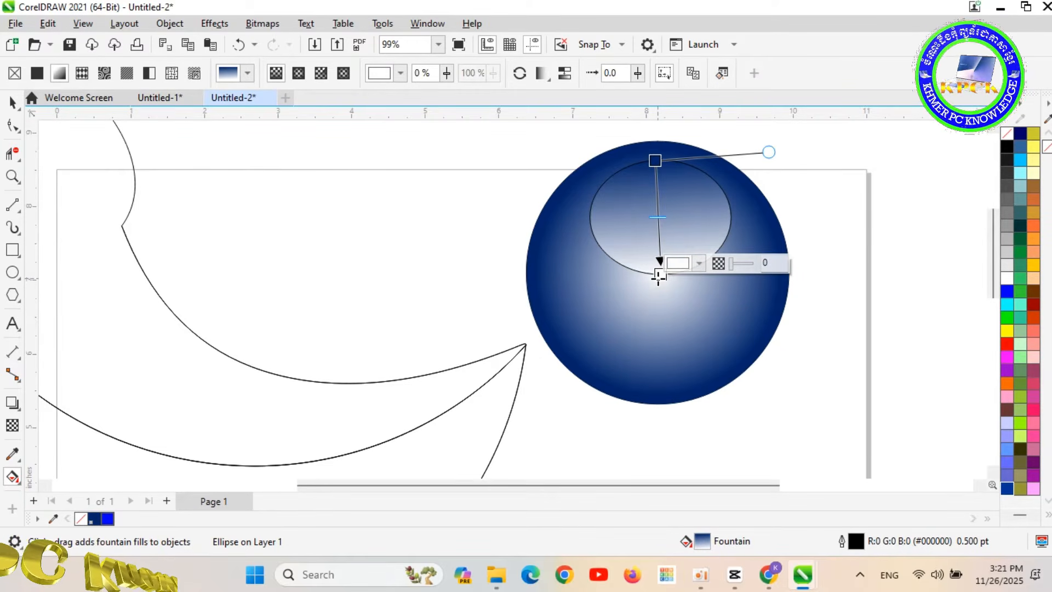
Step: Remove the outline from the small highlight ellipse, keeping its gradient fill
{"action": "left_click", "coordinate": [13, 103]}
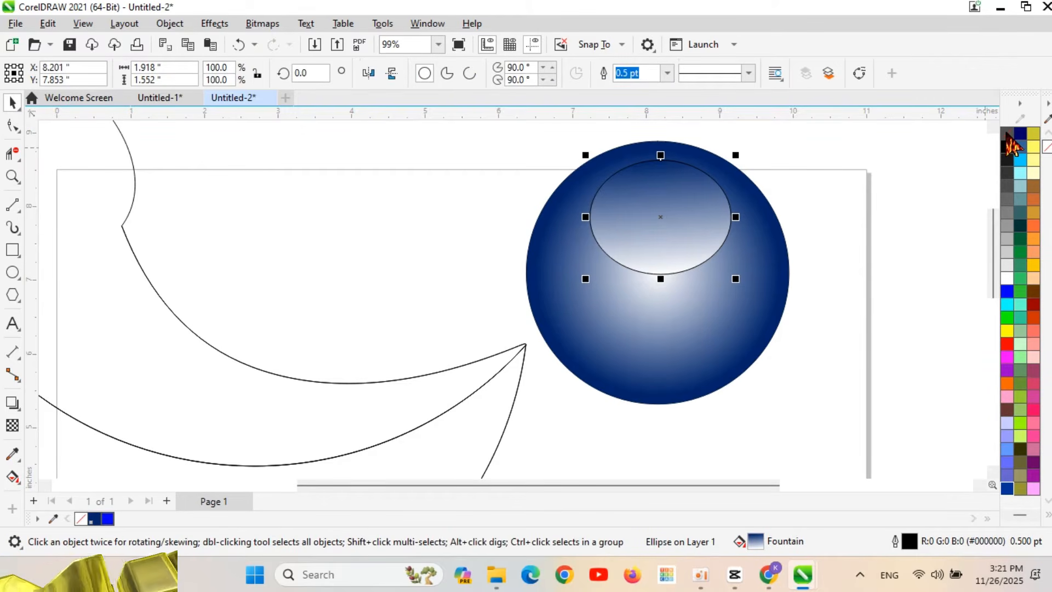
{"action": "left_click", "coordinate": [1008, 135]}
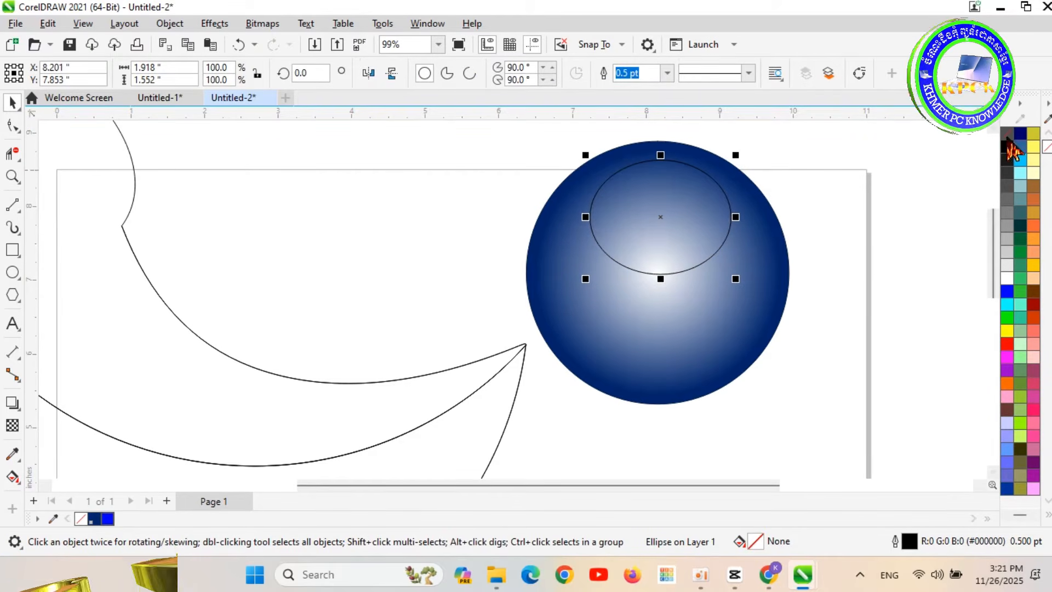
{"action": "key", "text": "ctrl+z"}
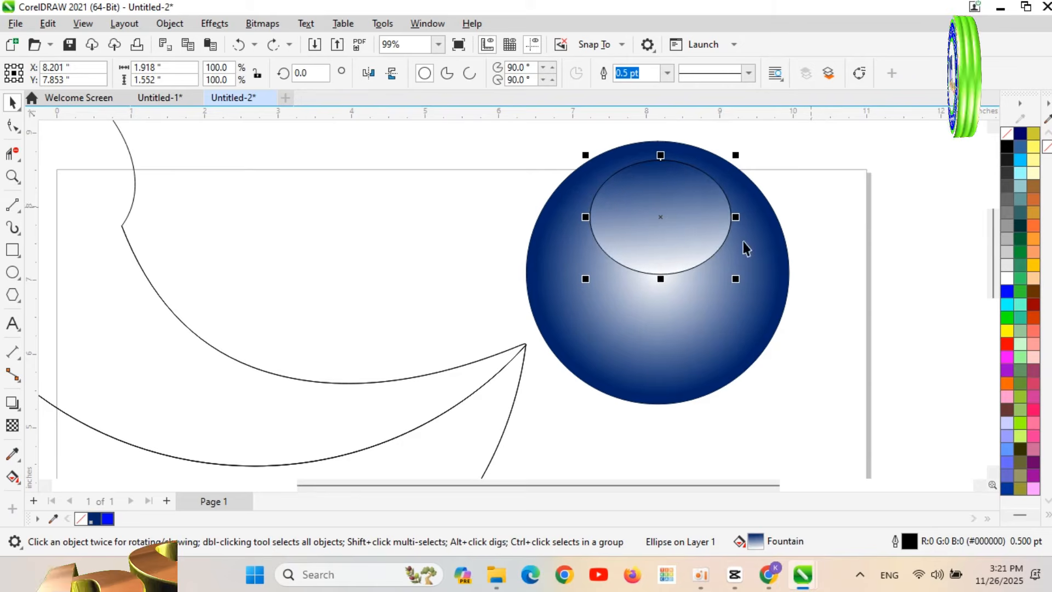
{"action": "left_click", "coordinate": [666, 72]}
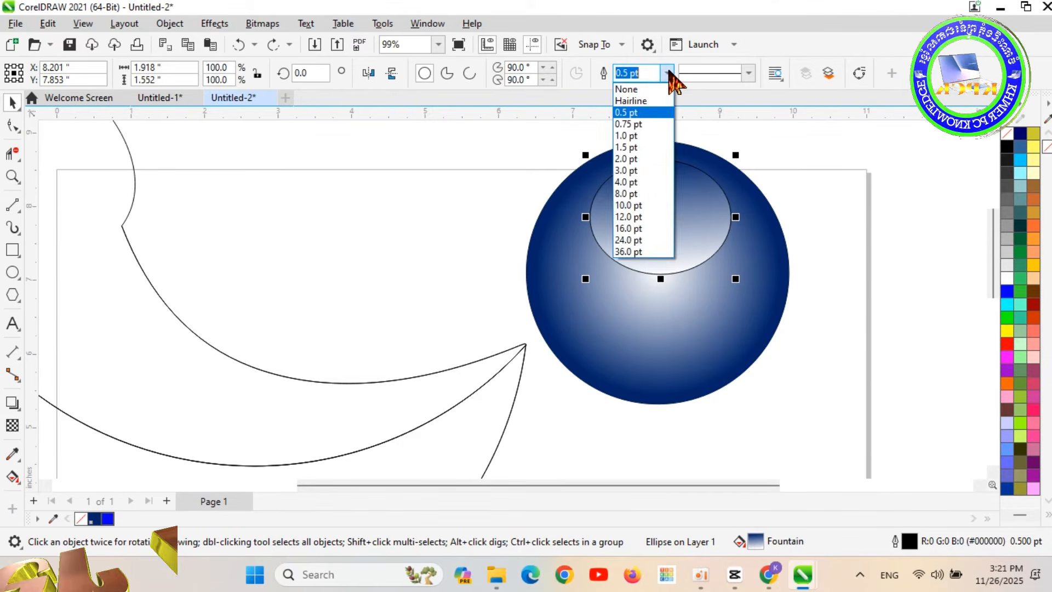
{"action": "left_click", "coordinate": [657, 91]}
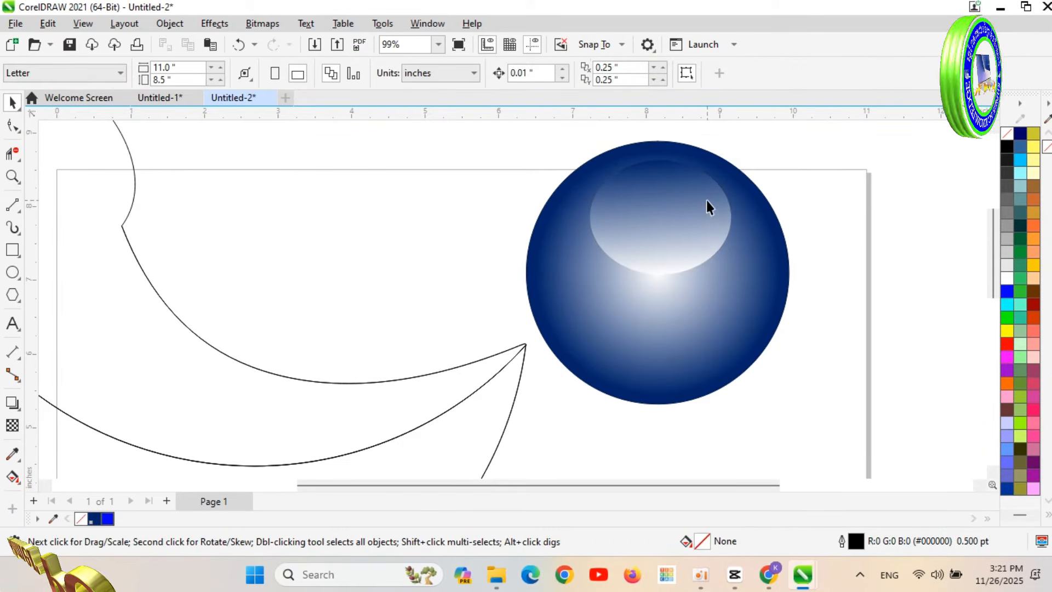
Step: Draw a small ellipse about 0.46 by 0.42 inches over the lower-right edge of the sphere's highlight and fill it white
{"action": "left_click", "coordinate": [12, 273]}
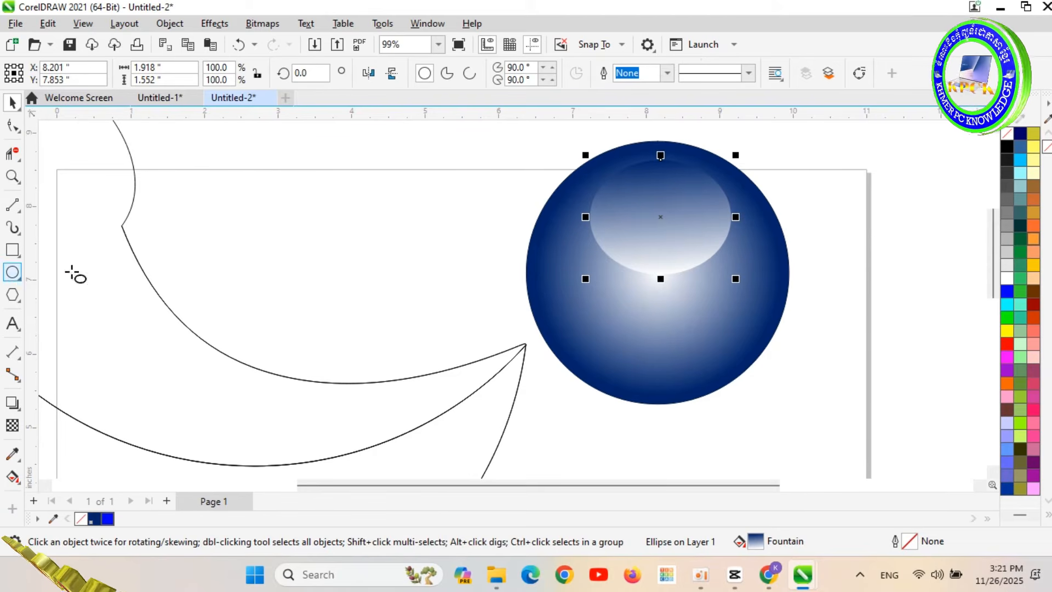
{"action": "left_click_drag", "start_coordinate": [700, 243], "coordinate": [734, 278]}
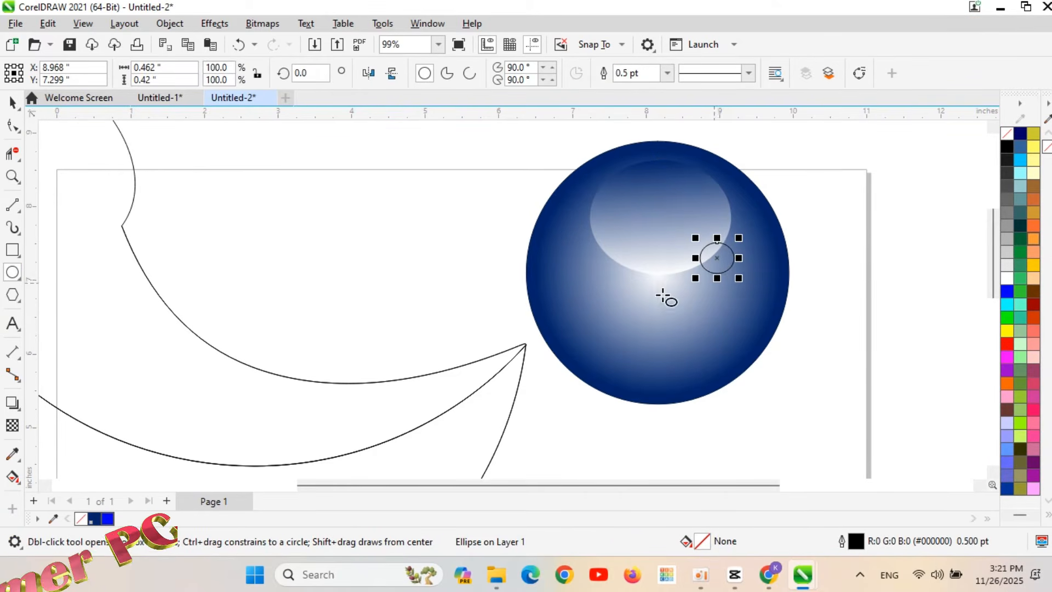
{"action": "scroll", "coordinate": [748, 274], "scroll_direction": "up", "scroll_amount": 2}
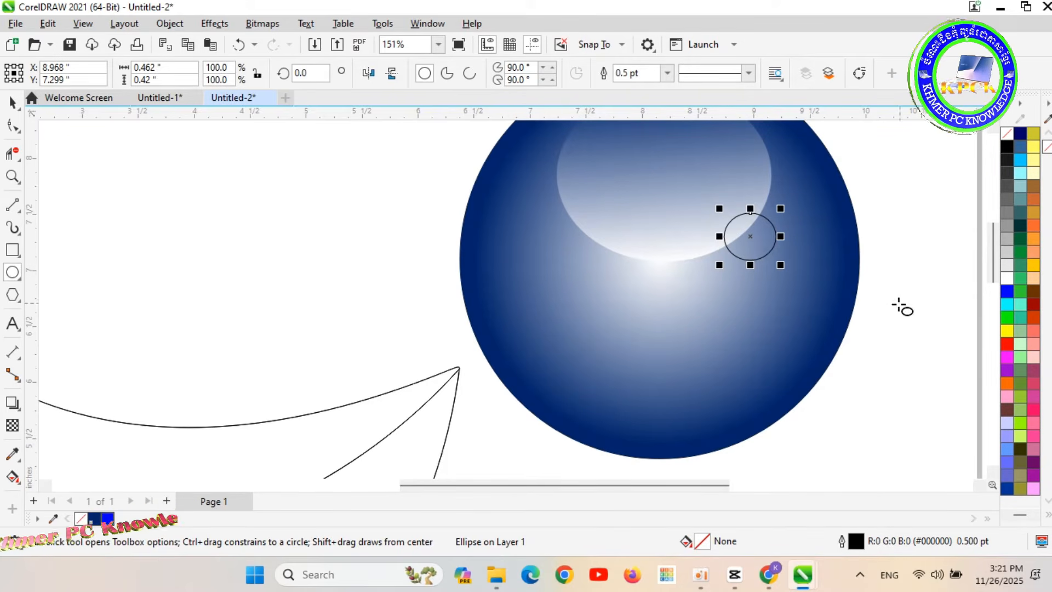
{"action": "left_click", "coordinate": [1006, 278]}
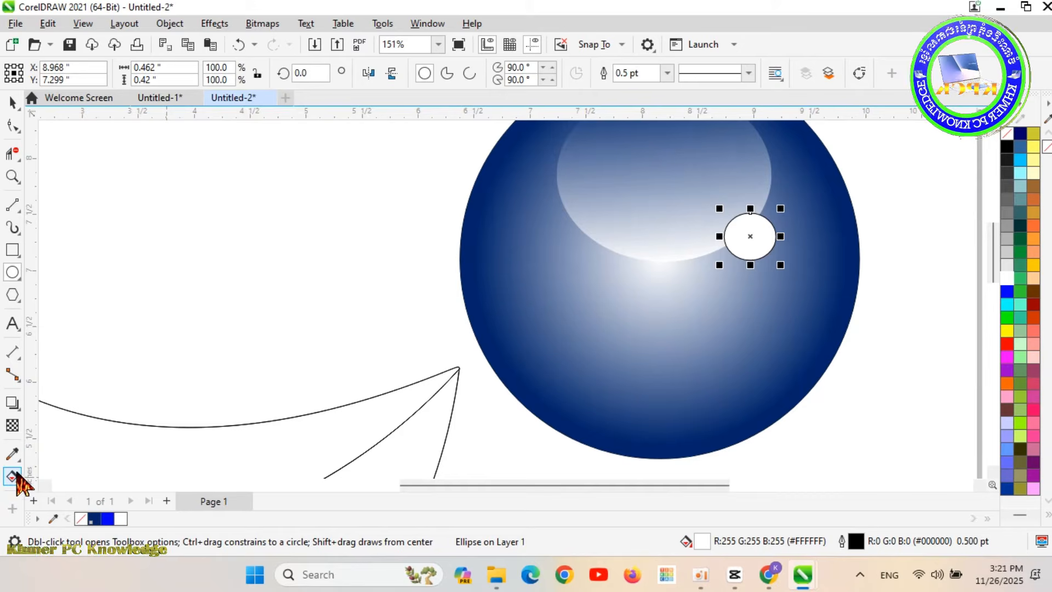
Step: Give the small white ellipse a uniform transparency of 45 and remove its outline
{"action": "left_click", "coordinate": [13, 425]}
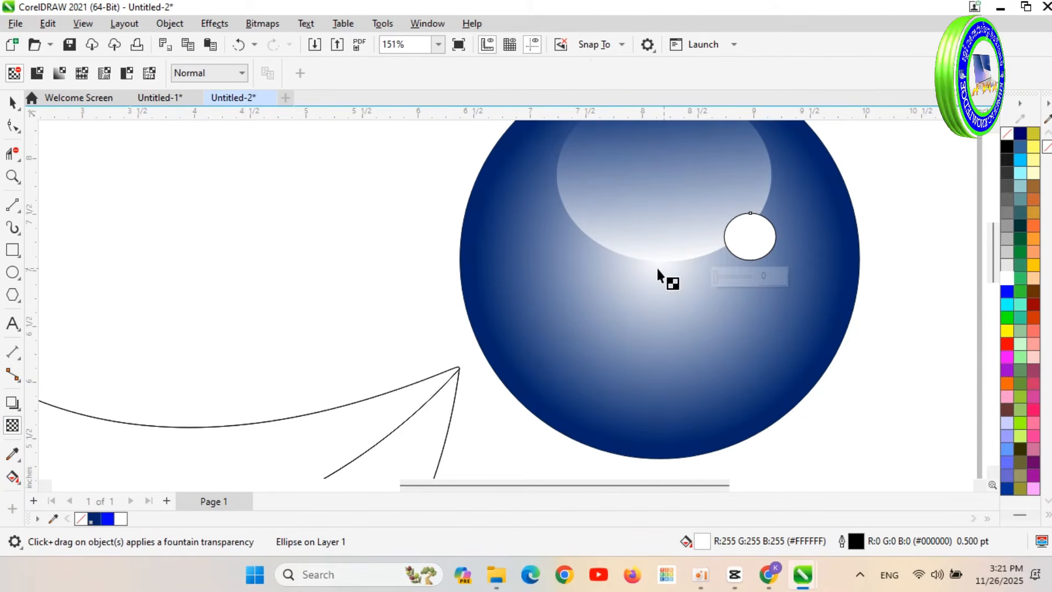
{"action": "mouse_move", "coordinate": [716, 283]}
{"action": "left_mouse_down"}
{"action": "mouse_move", "coordinate": [743, 279]}
{"action": "mouse_move", "coordinate": [733, 280]}
{"action": "left_mouse_up"}
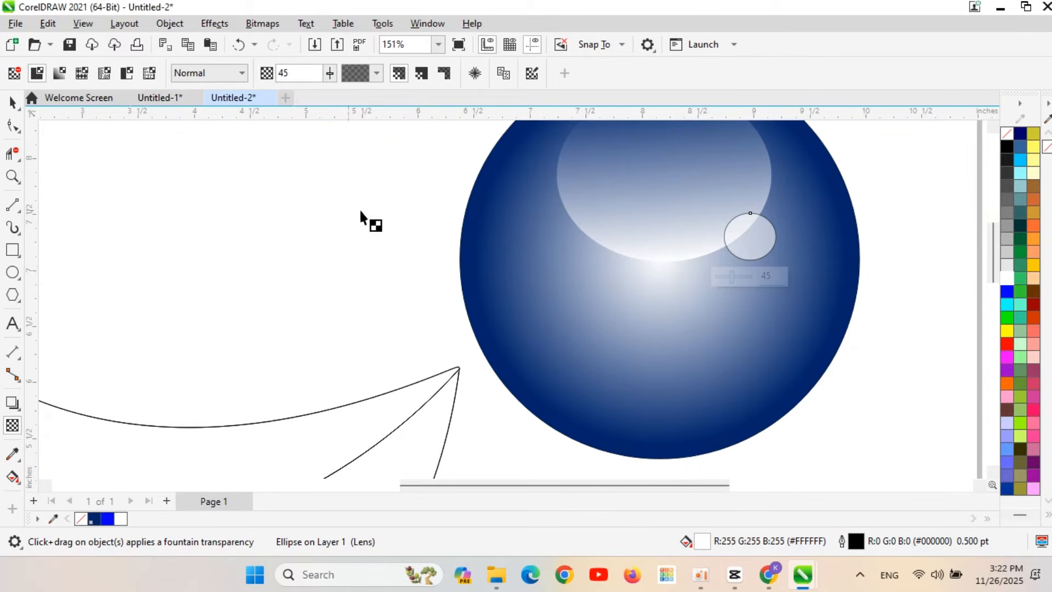
{"action": "left_click", "coordinate": [12, 102]}
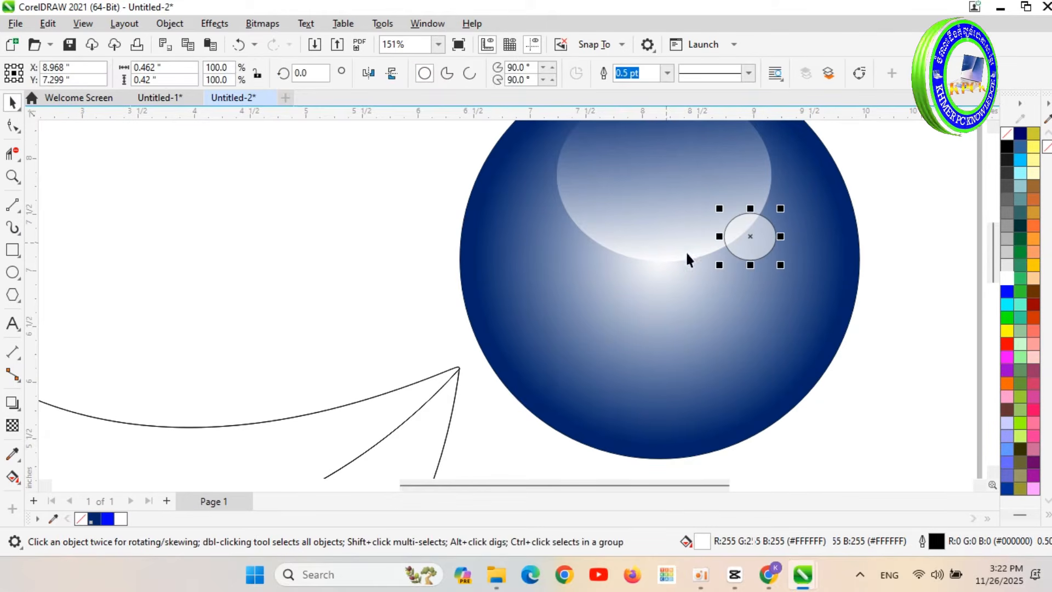
{"action": "left_click", "coordinate": [666, 73]}
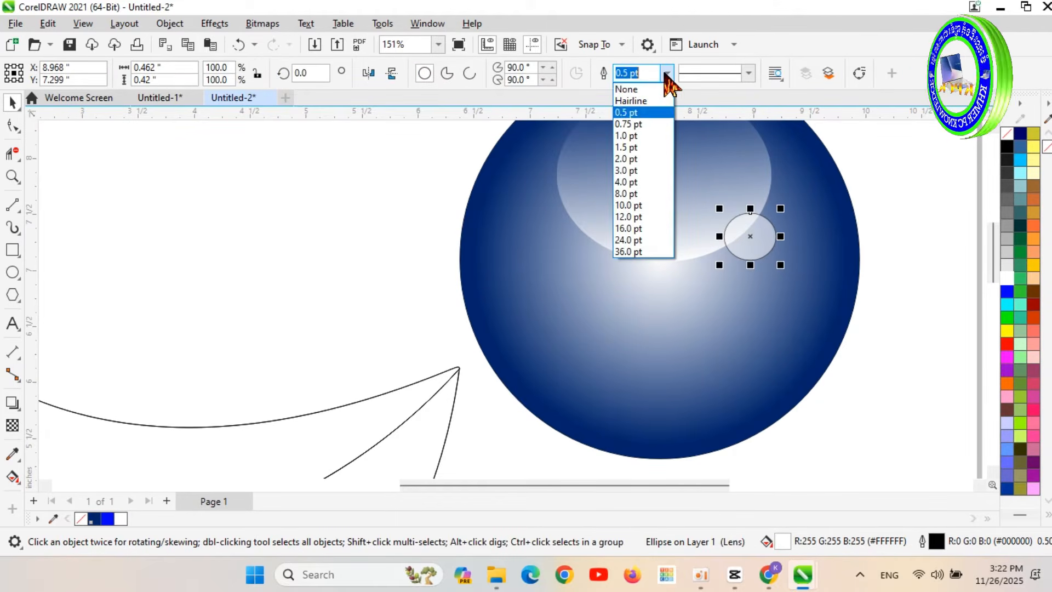
{"action": "left_click", "coordinate": [657, 92]}
{"action": "left_click", "coordinate": [915, 229]}
{"action": "scroll", "coordinate": [913, 229], "scroll_direction": "down", "scroll_amount": 4}
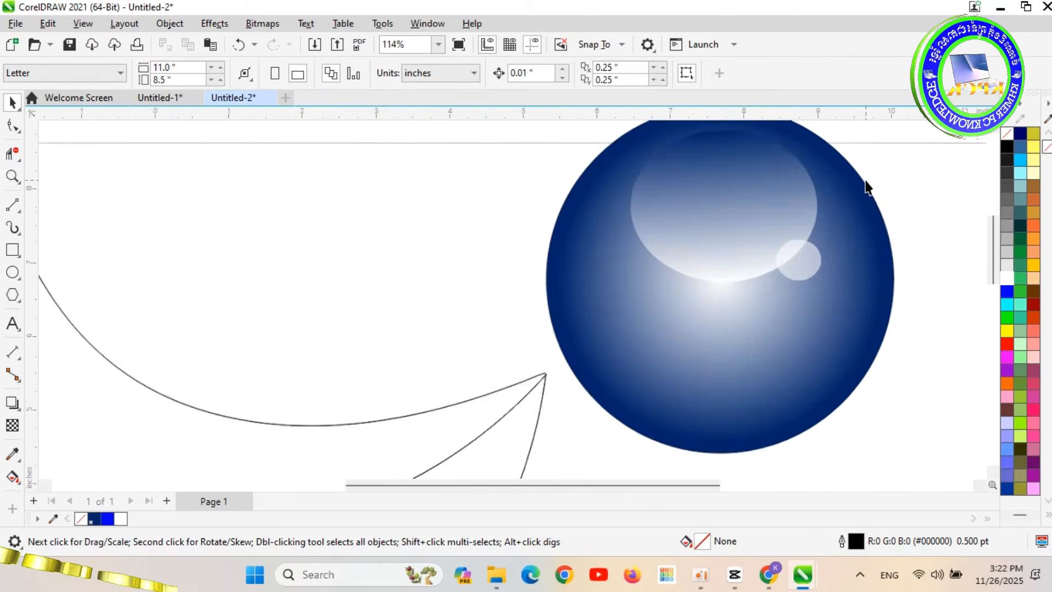
{"action": "scroll", "coordinate": [865, 165], "scroll_direction": "up", "scroll_amount": 2}
{"action": "scroll", "coordinate": [864, 147], "scroll_direction": "down", "scroll_amount": 3}
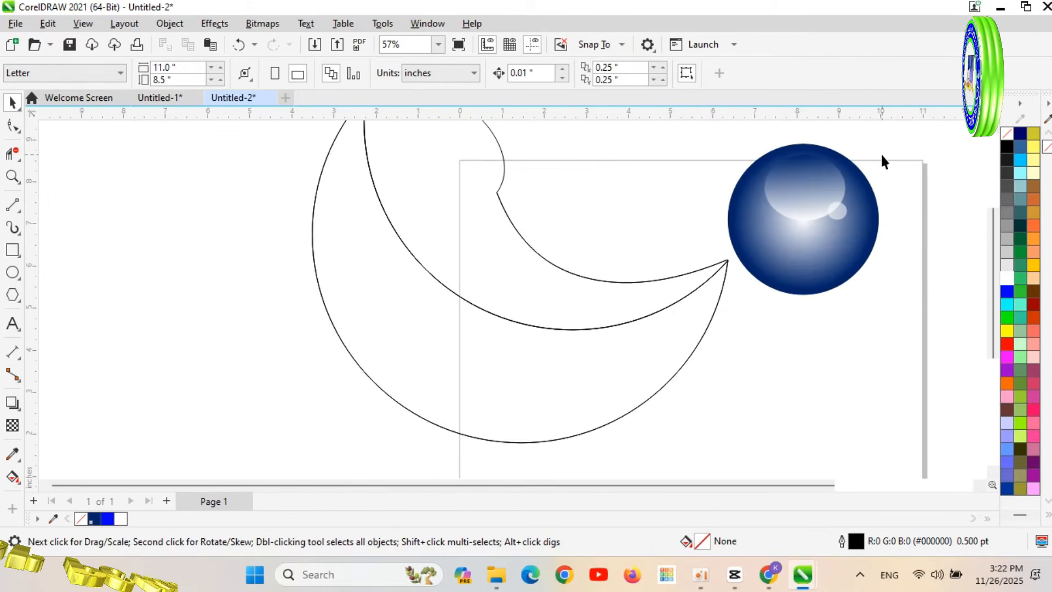
Step: Try a uniform transparency on the upper highlight ellipse and set it back to 0
{"action": "left_click", "coordinate": [776, 202]}
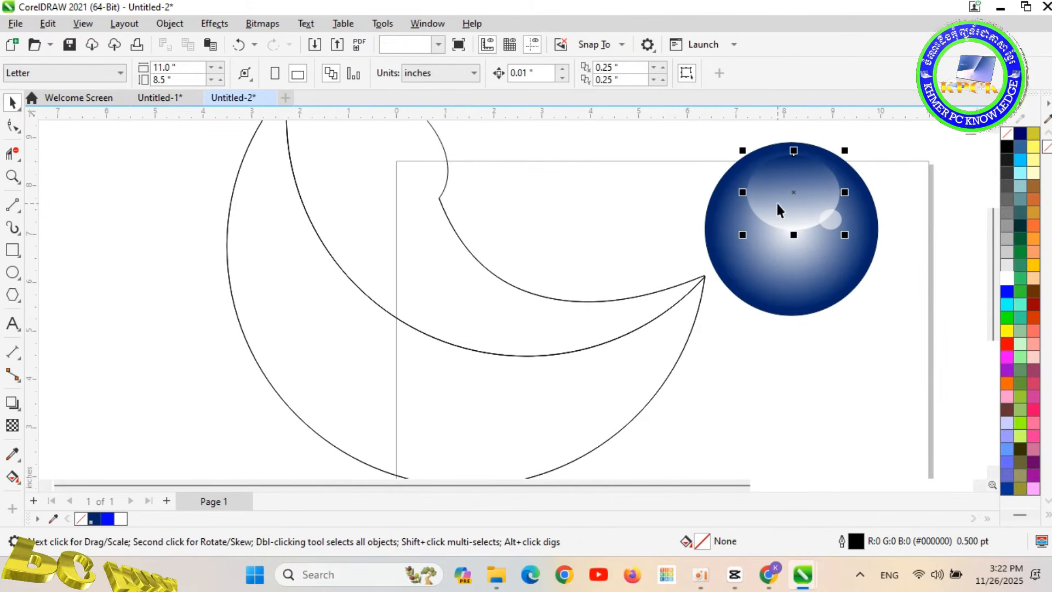
{"action": "left_click", "coordinate": [12, 425]}
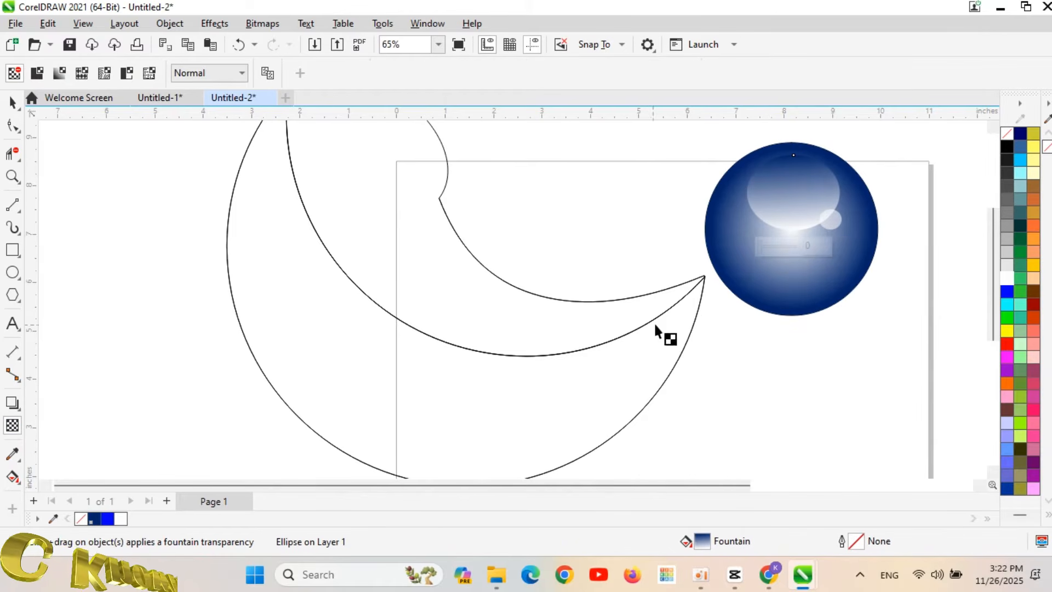
{"action": "left_click_drag", "start_coordinate": [768, 246], "coordinate": [786, 248]}
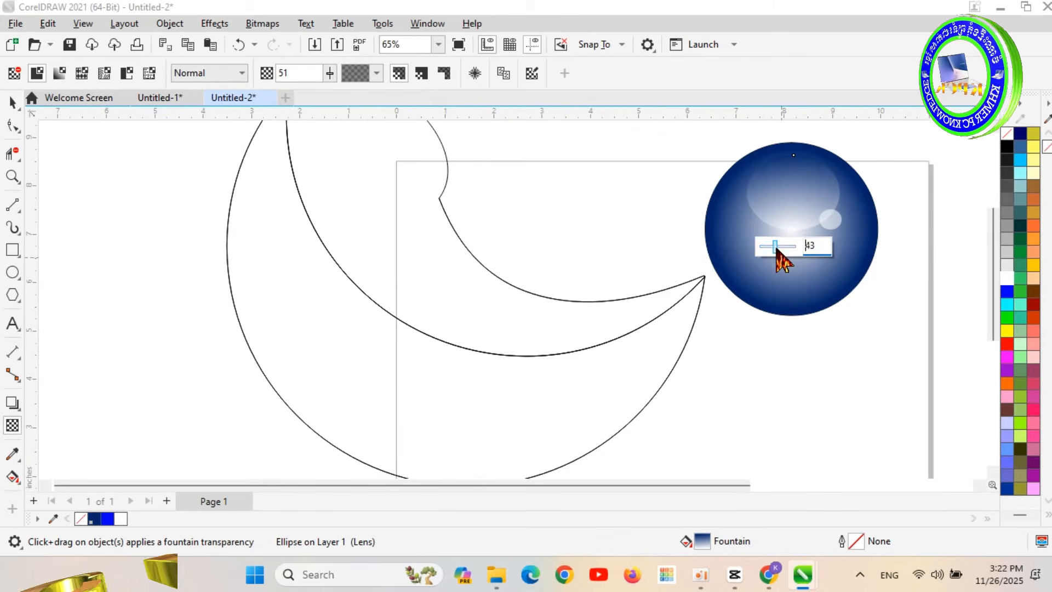
{"action": "left_click_drag", "start_coordinate": [777, 248], "coordinate": [758, 247]}
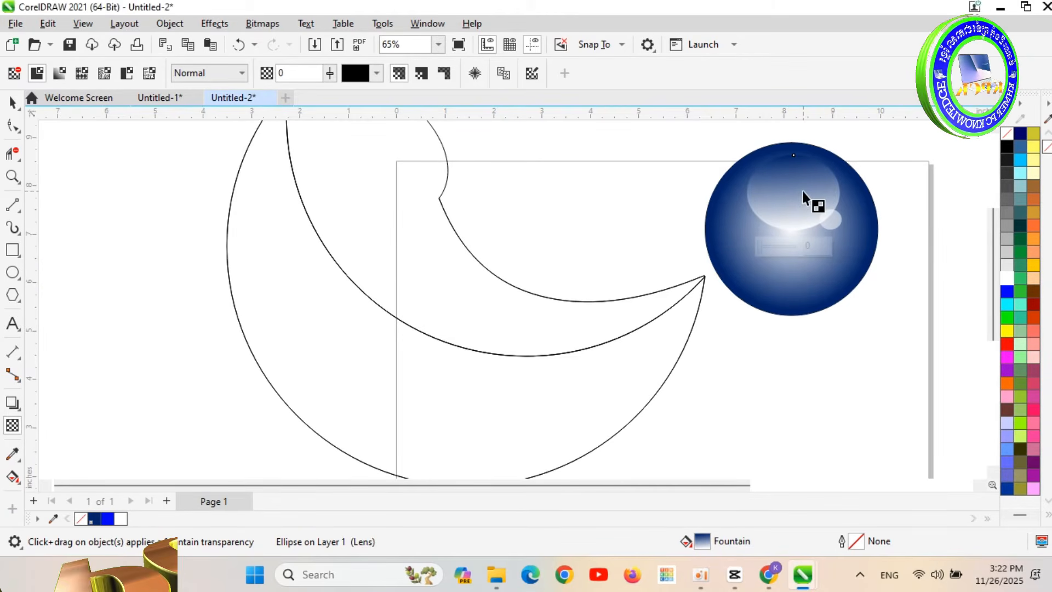
Step: Shorten the upper highlight's fountain fill by moving its white end node upward, and set that node's transparency to 79%
{"action": "left_click", "coordinate": [13, 476]}
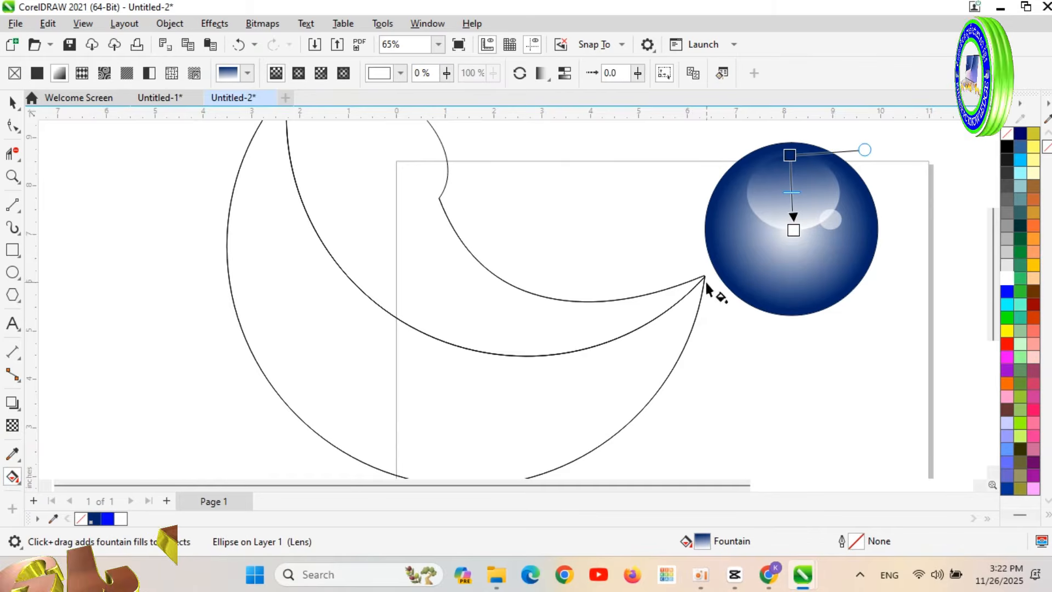
{"action": "left_click", "coordinate": [793, 230]}
{"action": "left_click", "coordinate": [852, 220]}
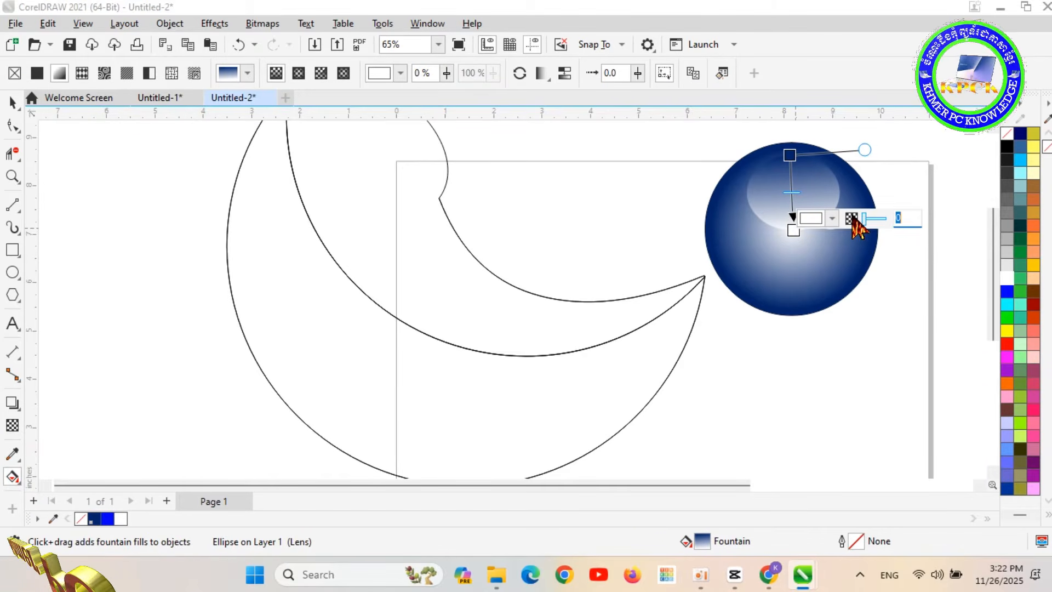
{"action": "left_click_drag", "start_coordinate": [869, 222], "coordinate": [878, 220]}
{"action": "left_click_drag", "start_coordinate": [793, 230], "coordinate": [791, 207]}
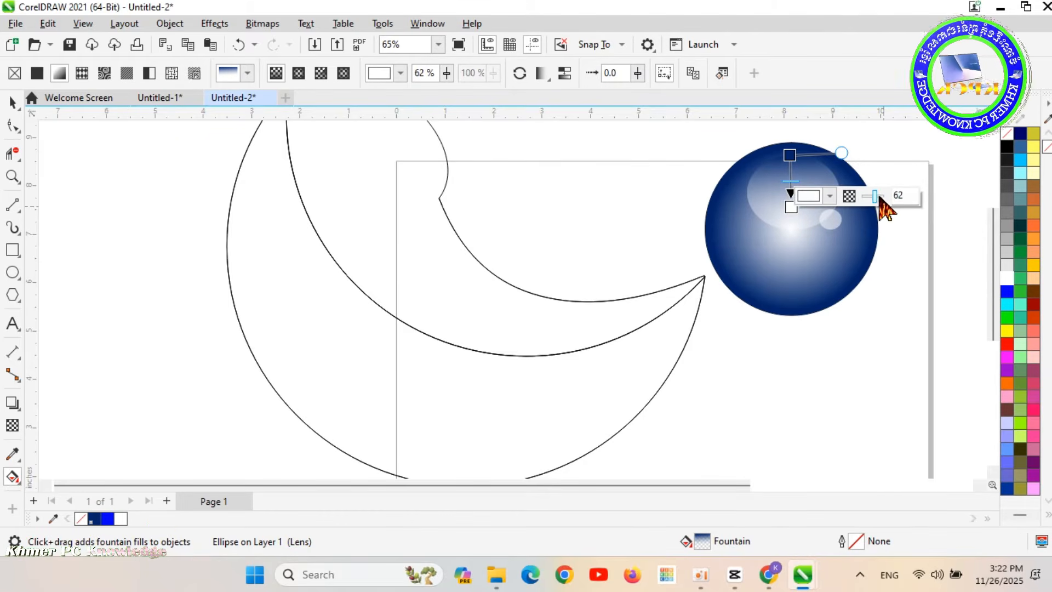
{"action": "left_click_drag", "start_coordinate": [873, 196], "coordinate": [878, 197]}
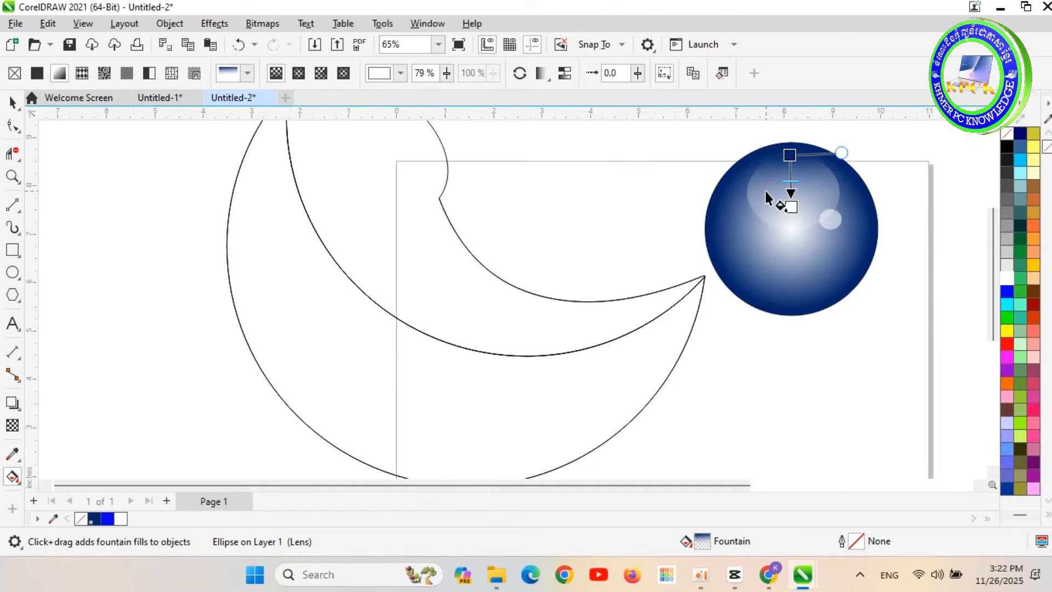
Step: Set the highlight gradient's navy node to 100% transparency and its white node to 55%
{"action": "left_click", "coordinate": [790, 155]}
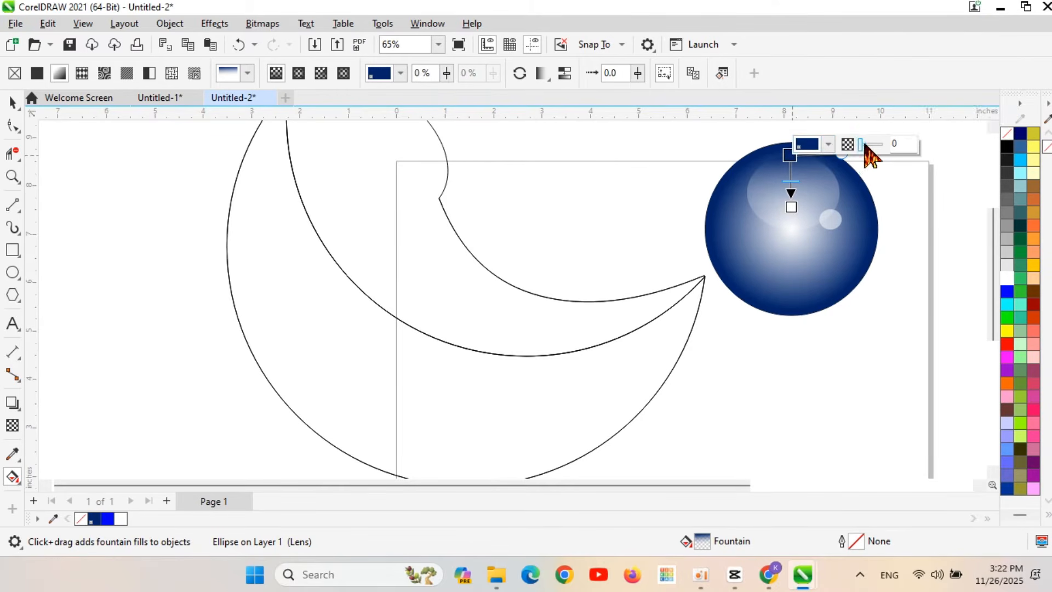
{"action": "left_click_drag", "start_coordinate": [865, 145], "coordinate": [869, 145]}
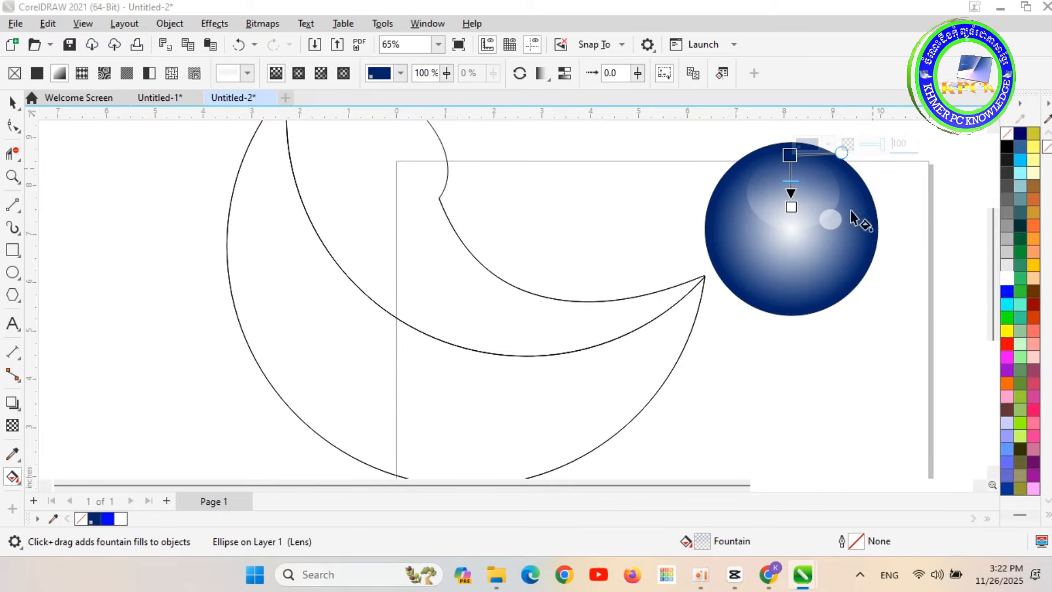
{"action": "left_click", "coordinate": [790, 207]}
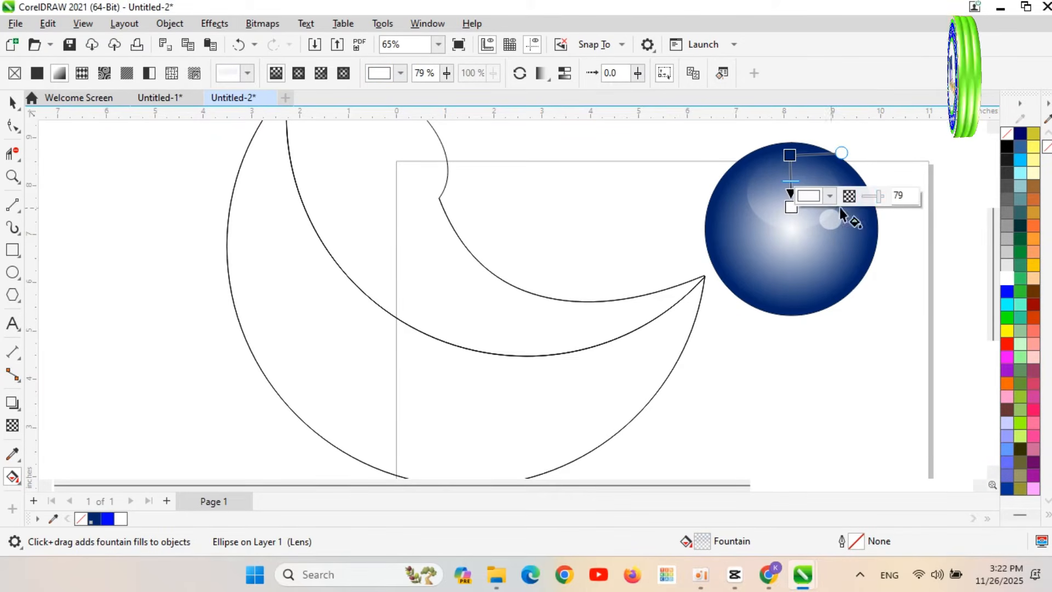
{"action": "mouse_move", "coordinate": [876, 196]}
{"action": "left_mouse_down"}
{"action": "mouse_move", "coordinate": [868, 196]}
{"action": "mouse_move", "coordinate": [877, 200]}
{"action": "left_mouse_up"}
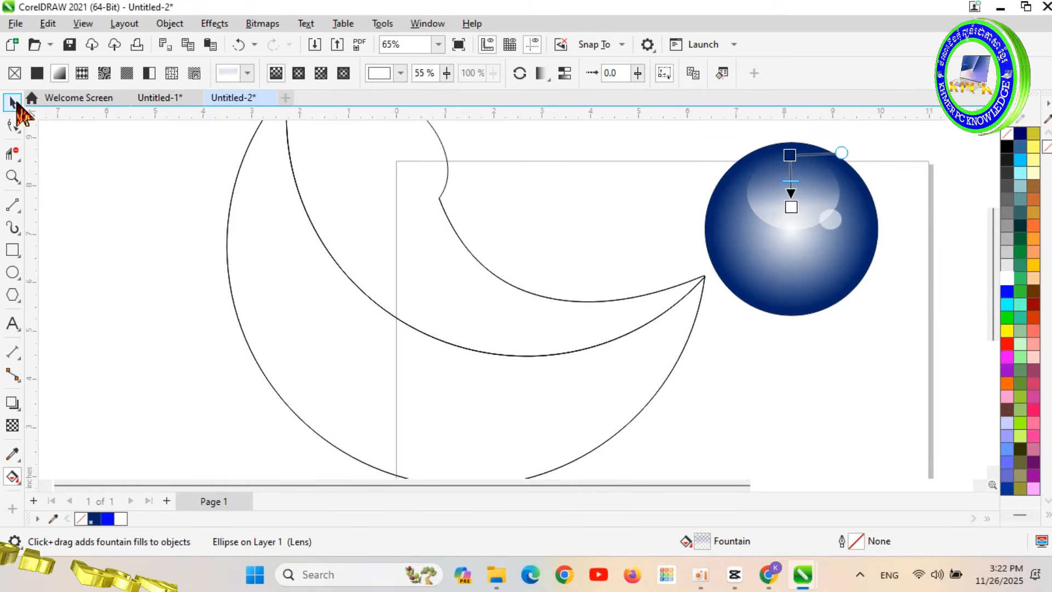
{"action": "left_click", "coordinate": [13, 103]}
{"action": "left_click", "coordinate": [896, 174]}
Step: Group the gradient circle and its highlight ellipses into one sphere object
{"action": "scroll", "coordinate": [899, 189], "scroll_direction": "down", "scroll_amount": 1}
{"action": "scroll", "coordinate": [875, 160], "scroll_direction": "up", "scroll_amount": 2}
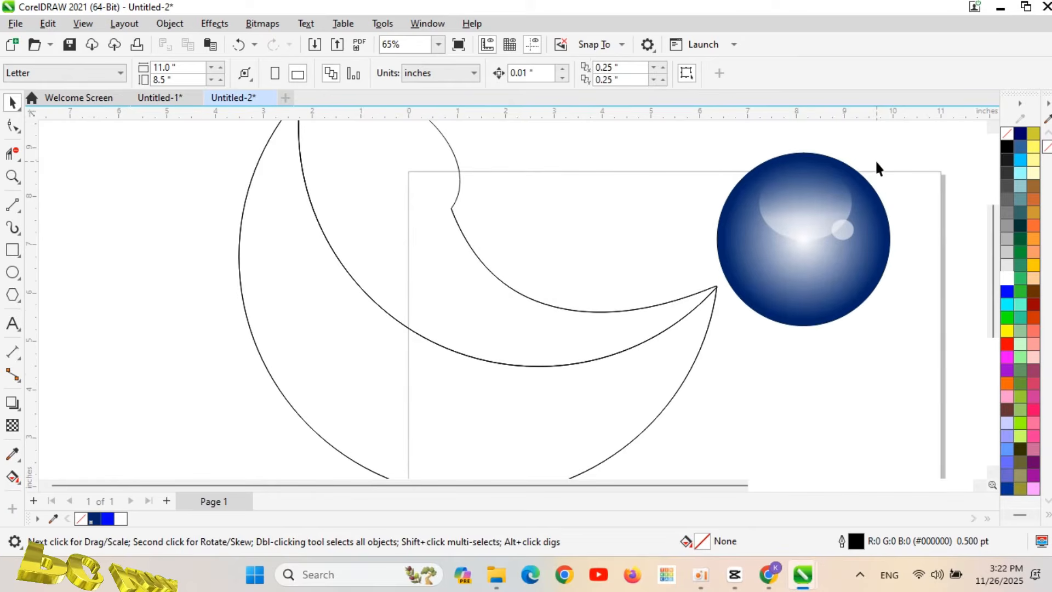
{"action": "scroll", "coordinate": [876, 159], "scroll_direction": "down", "scroll_amount": 3}
{"action": "scroll", "coordinate": [893, 170], "scroll_direction": "up", "scroll_amount": 2}
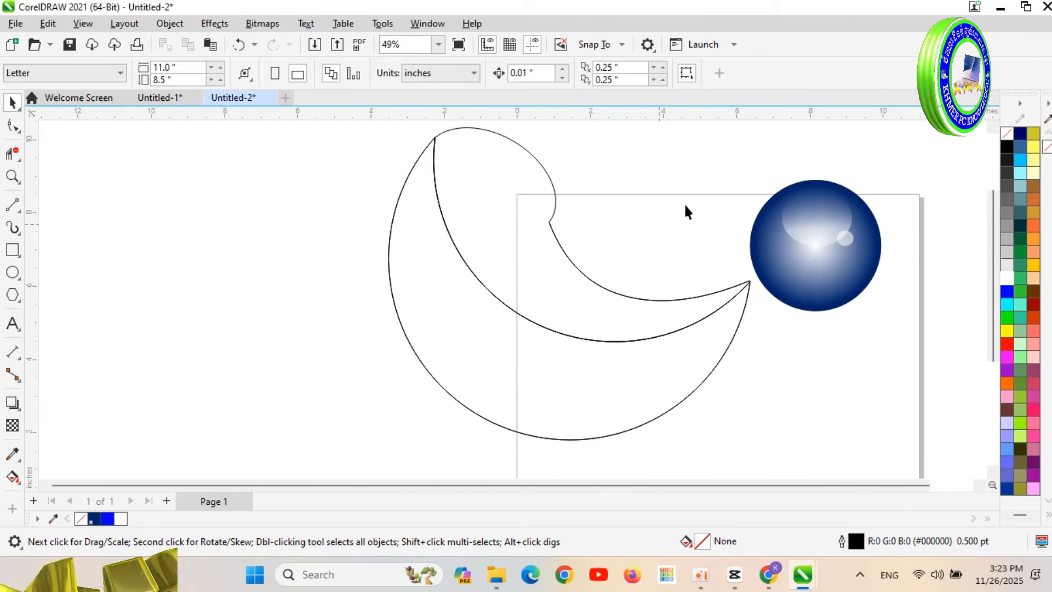
{"action": "left_click_drag", "start_coordinate": [729, 164], "coordinate": [944, 358]}
{"action": "right_click", "coordinate": [812, 247]}
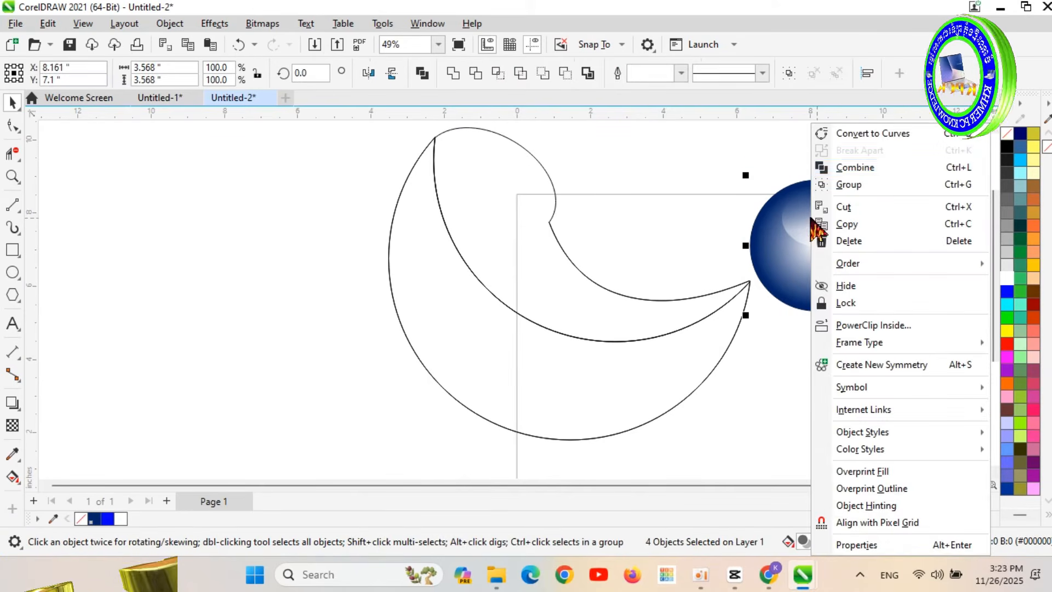
{"action": "left_click", "coordinate": [903, 185]}
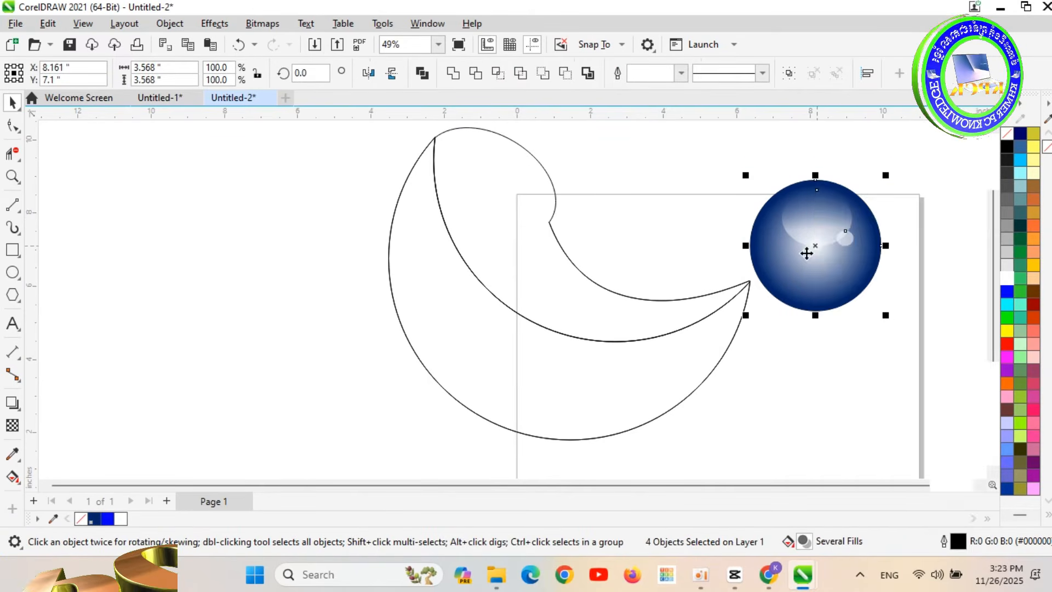
{"action": "left_click", "coordinate": [924, 196]}
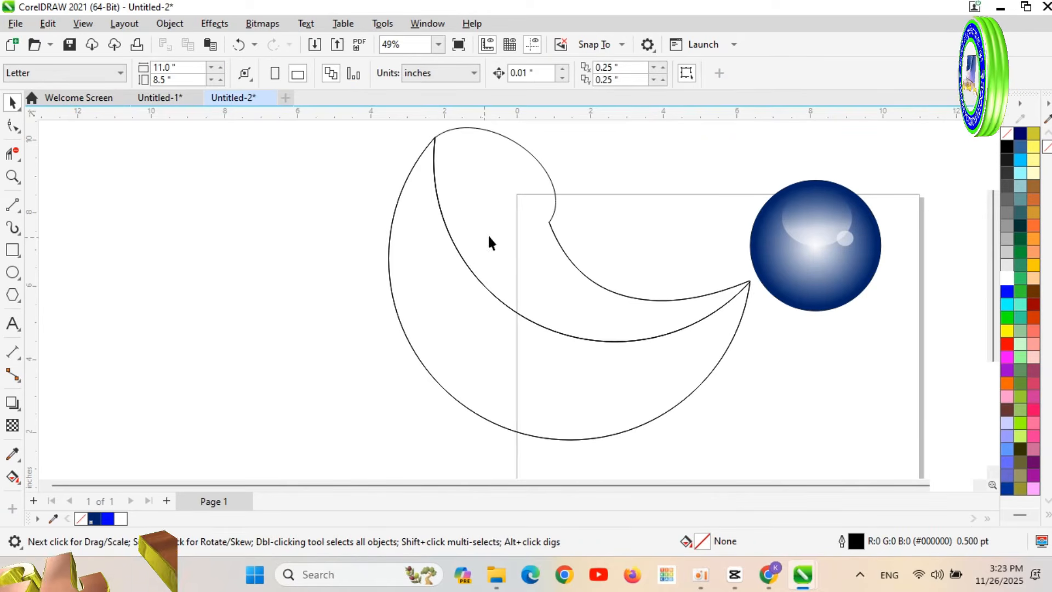
Step: Fill the large lower crescent with solid blue
{"action": "left_click", "coordinate": [535, 347]}
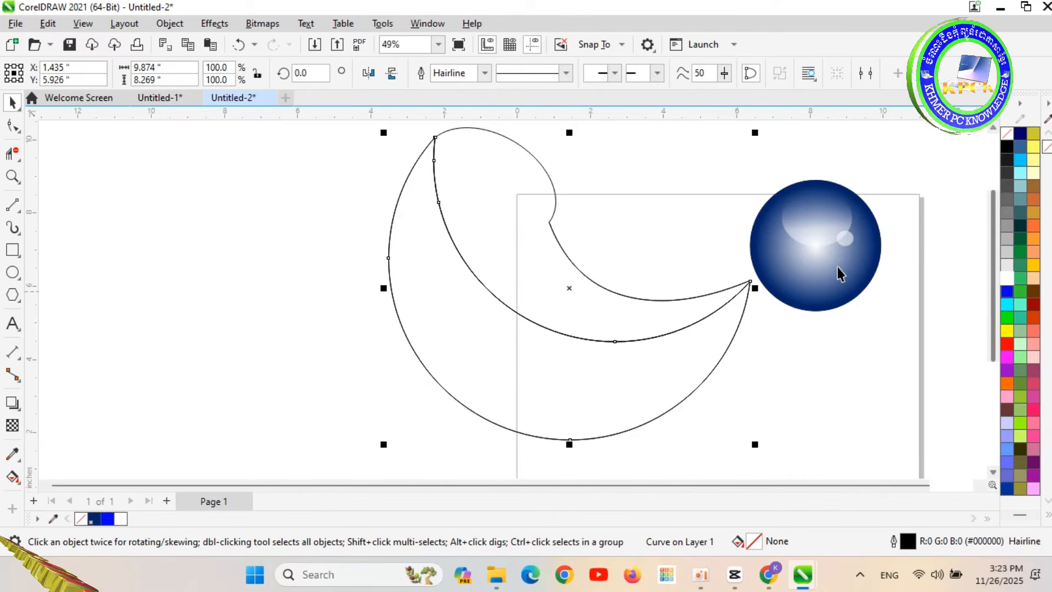
{"action": "left_click", "coordinate": [1006, 290]}
Step: Try the grouped sphere over the crescent's inner curve, and move it back beyond the shapes near the page's upper-right corner
{"action": "mouse_move", "coordinate": [829, 277]}
{"action": "left_mouse_down"}
{"action": "mouse_move", "coordinate": [614, 298]}
{"action": "mouse_move", "coordinate": [632, 315]}
{"action": "left_mouse_up"}
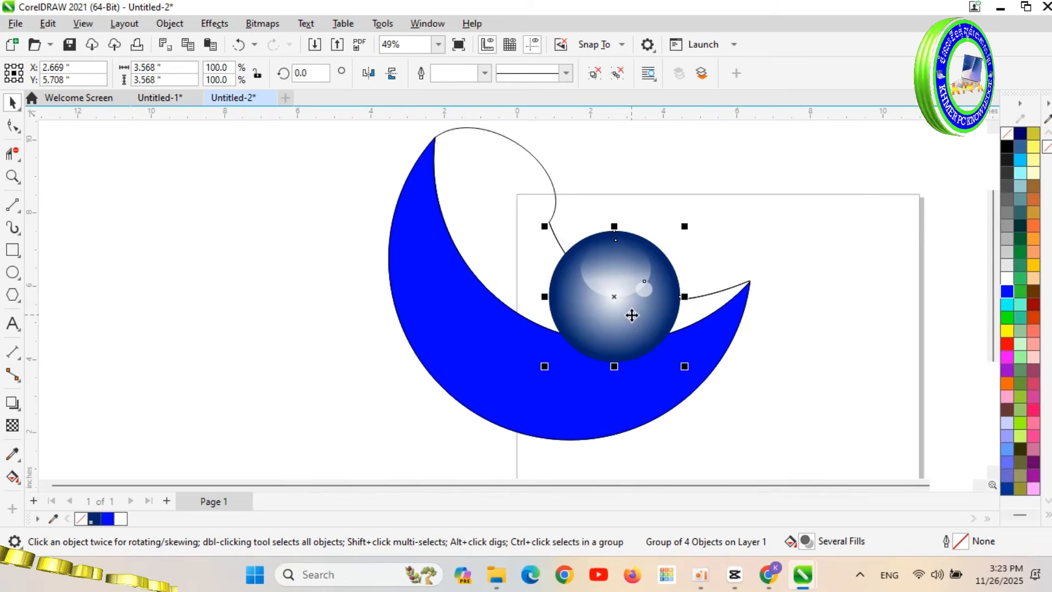
{"action": "scroll", "coordinate": [633, 317], "scroll_direction": "up", "scroll_amount": 1}
{"action": "scroll", "coordinate": [663, 315], "scroll_direction": "down", "scroll_amount": 2}
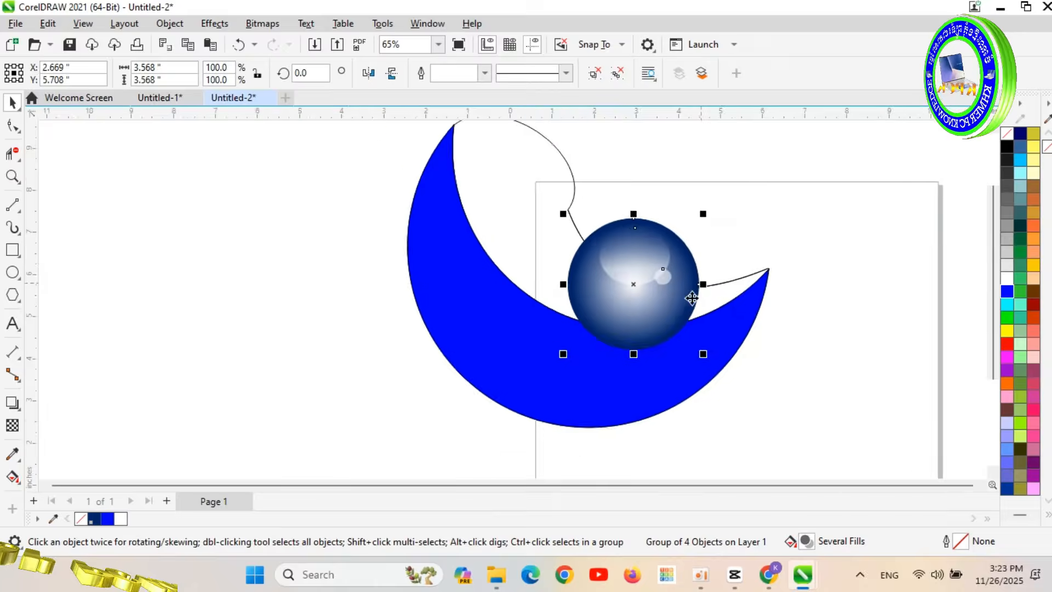
{"action": "scroll", "coordinate": [664, 313], "scroll_direction": "up", "scroll_amount": 2}
{"action": "scroll", "coordinate": [663, 317], "scroll_direction": "down", "scroll_amount": 2}
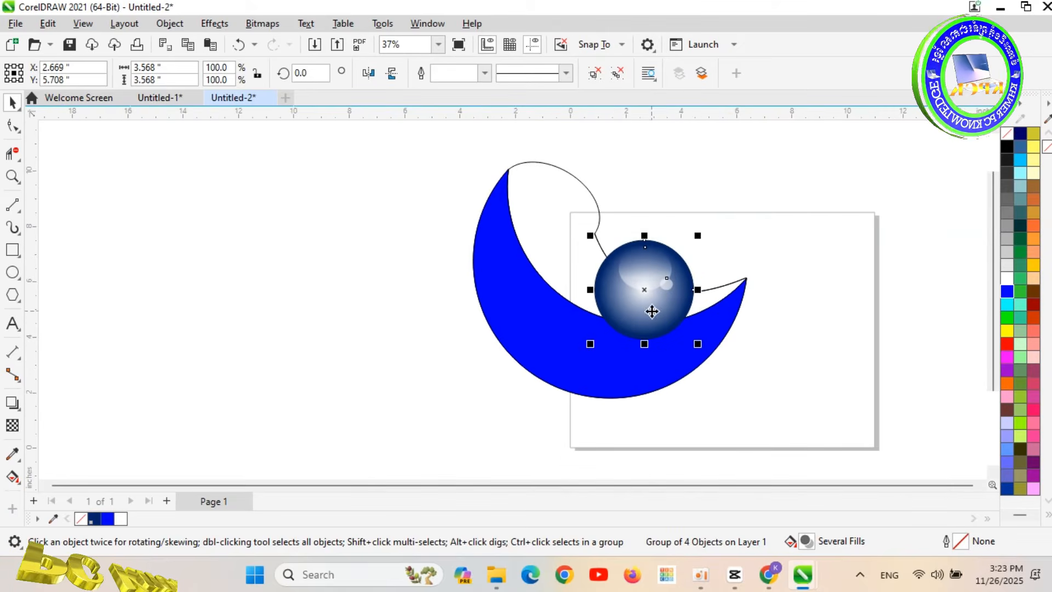
{"action": "left_click_drag", "start_coordinate": [652, 312], "coordinate": [867, 241]}
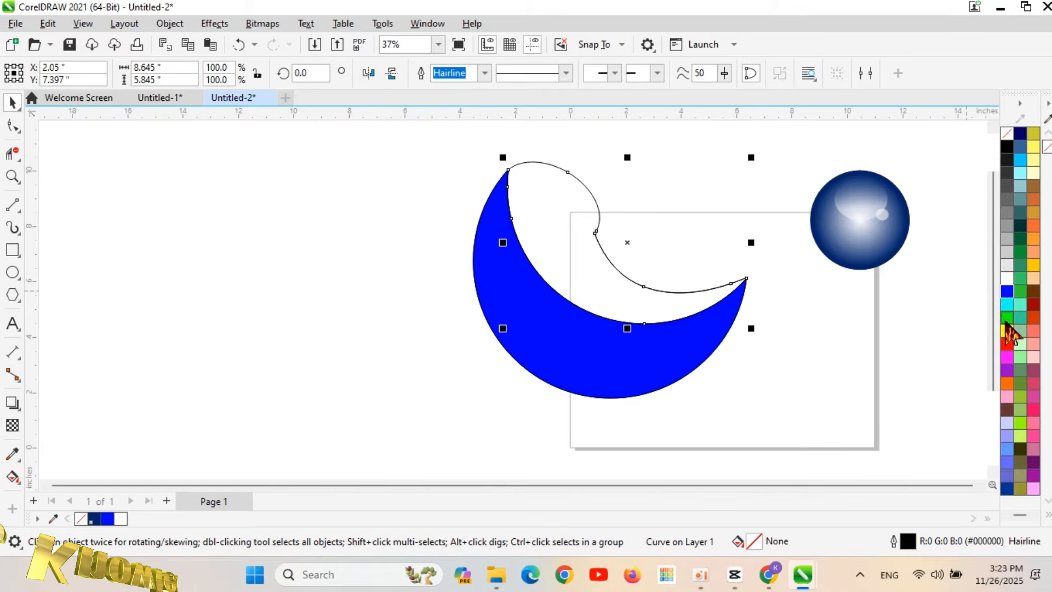
Step: Fill the upper curved shape with red and place the grouped sphere over the inner curve of both shapes
{"action": "left_click", "coordinate": [1007, 343]}
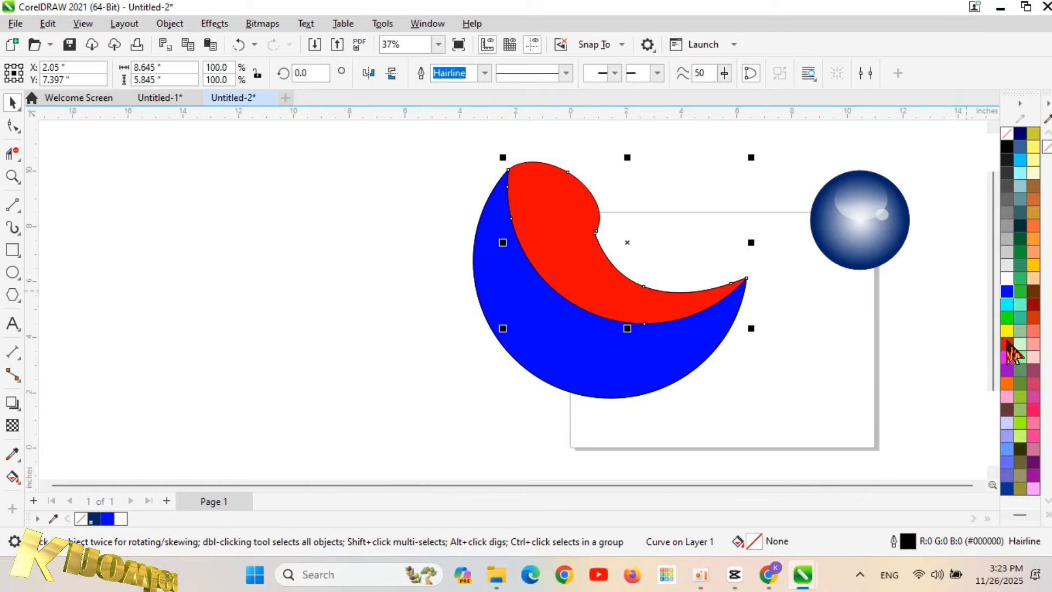
{"action": "left_click", "coordinate": [850, 208]}
{"action": "left_click_drag", "start_coordinate": [866, 232], "coordinate": [639, 324]}
{"action": "scroll", "coordinate": [648, 289], "scroll_direction": "up", "scroll_amount": 2}
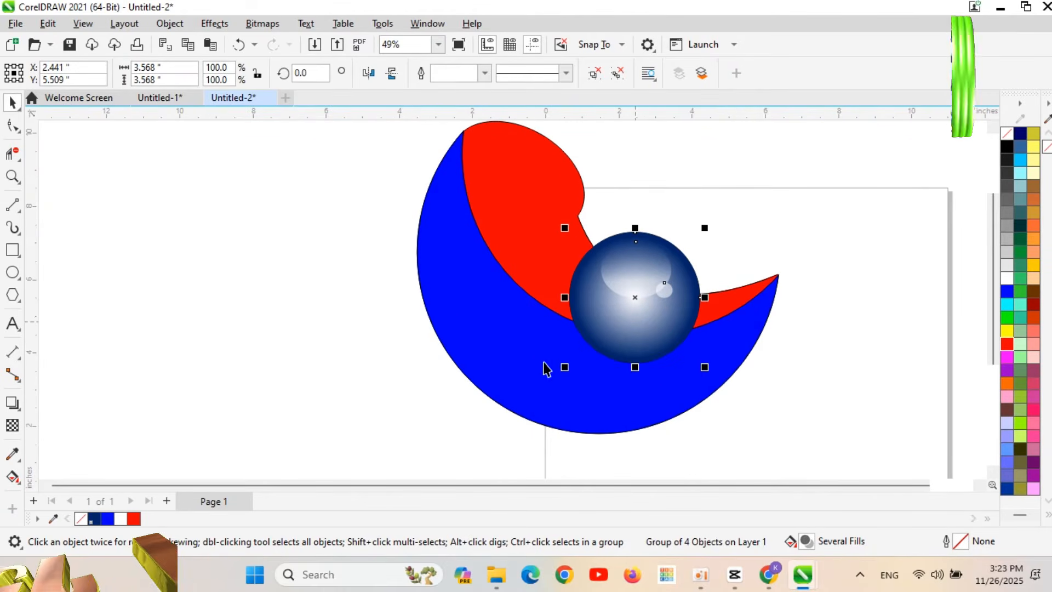
Step: Bring the blue crescent to the front of the page so it overlaps the lower part of the sphere
{"action": "right_click", "coordinate": [525, 336]}
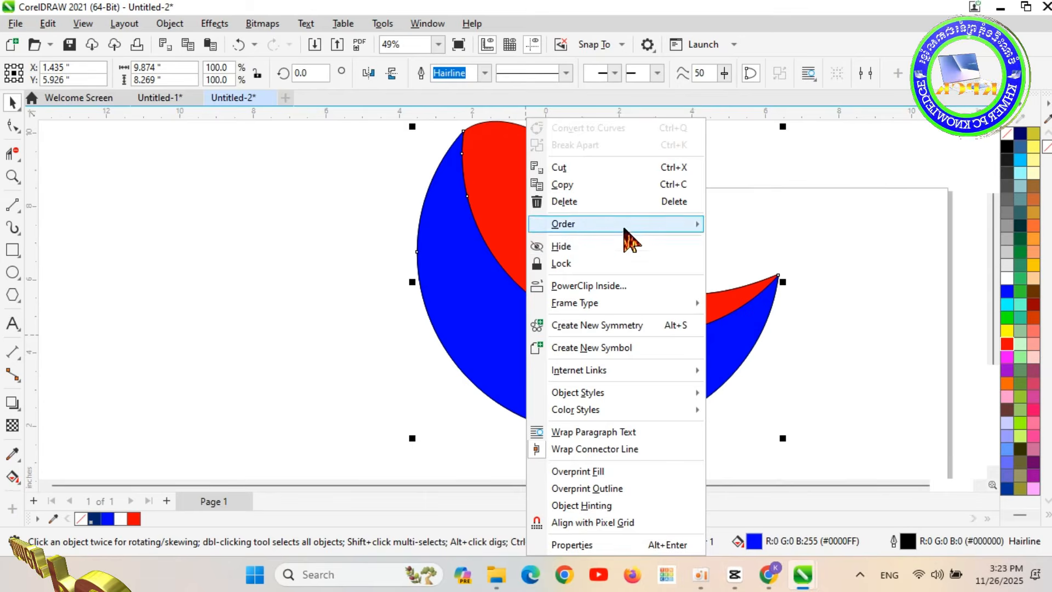
{"action": "mouse_move", "coordinate": [586, 225]}
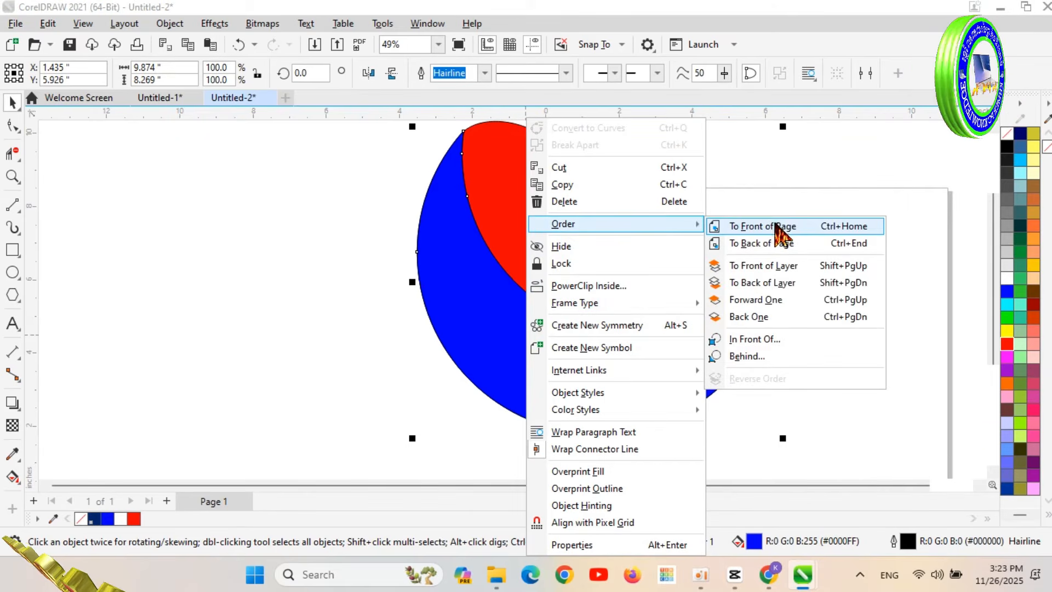
{"action": "left_click", "coordinate": [775, 233]}
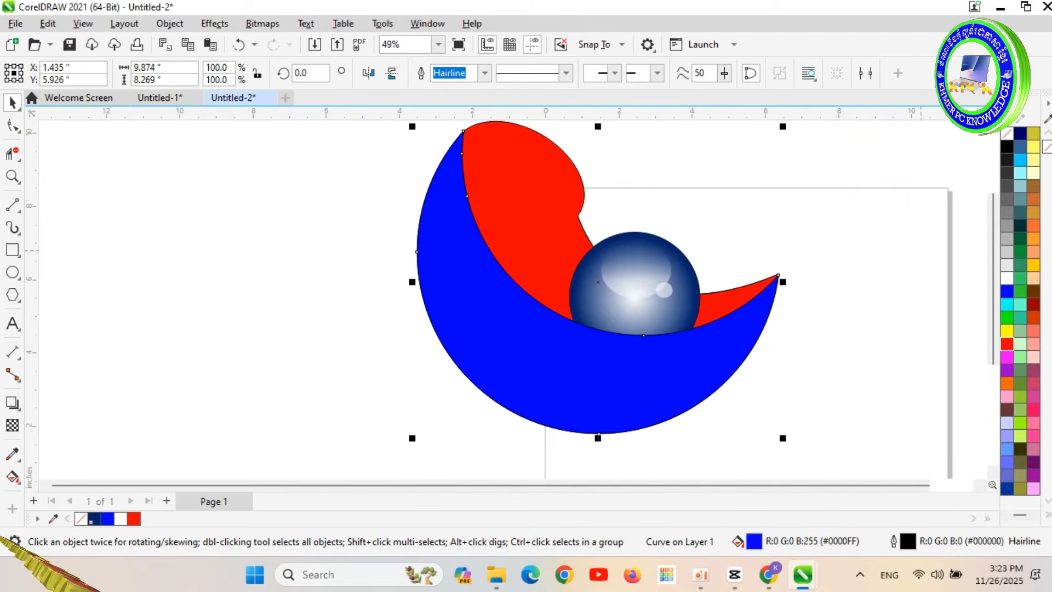
Step: Enlarge the grouped sphere to about 4.4 inches across and nestle it behind the crescent's inner curve, centred near X 2.5, Y 5.5 inches
{"action": "scroll", "coordinate": [619, 263], "scroll_direction": "up", "scroll_amount": 1}
{"action": "left_click", "coordinate": [618, 263]}
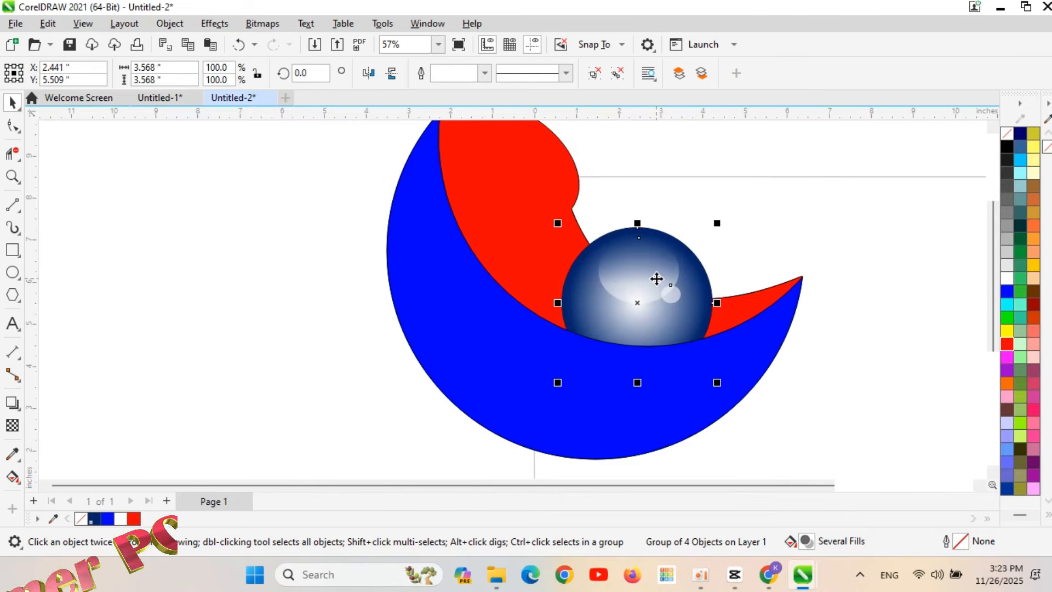
{"action": "left_click_drag", "start_coordinate": [661, 281], "coordinate": [653, 293]}
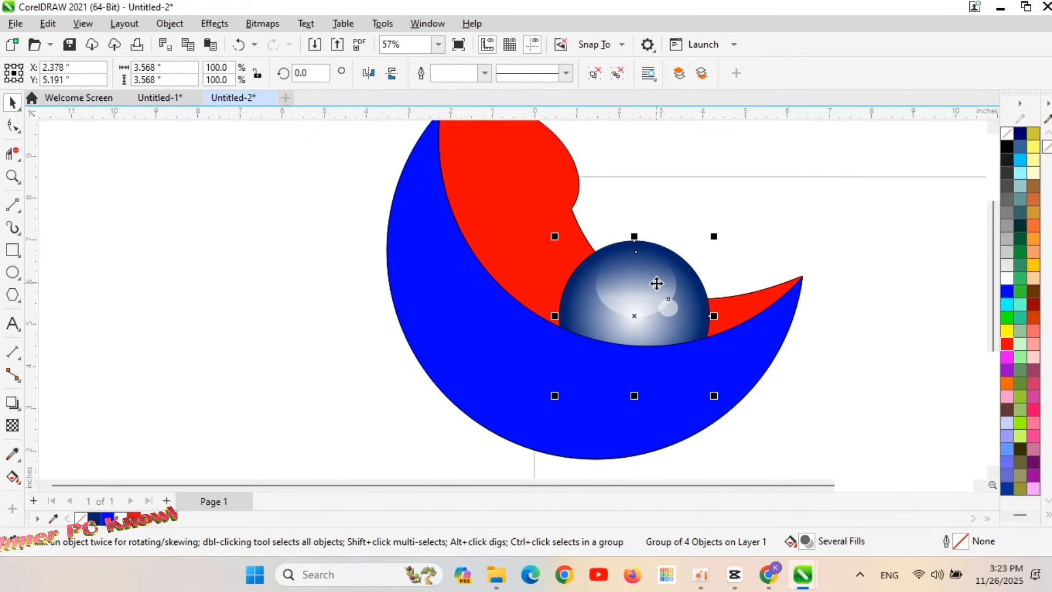
{"action": "left_click_drag", "start_coordinate": [713, 236], "coordinate": [739, 220]}
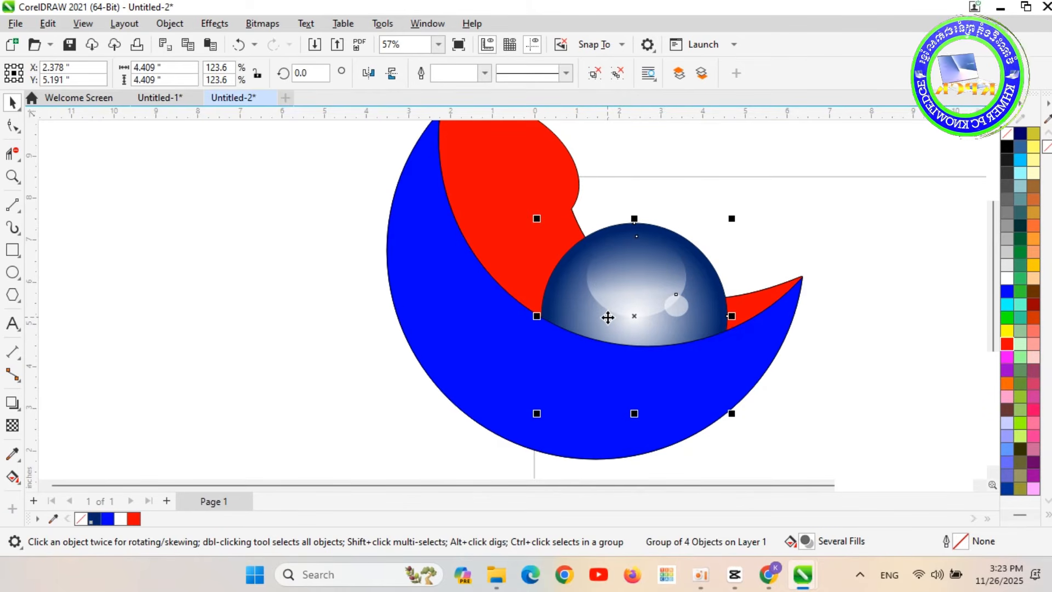
{"action": "left_click_drag", "start_coordinate": [607, 317], "coordinate": [617, 319]}
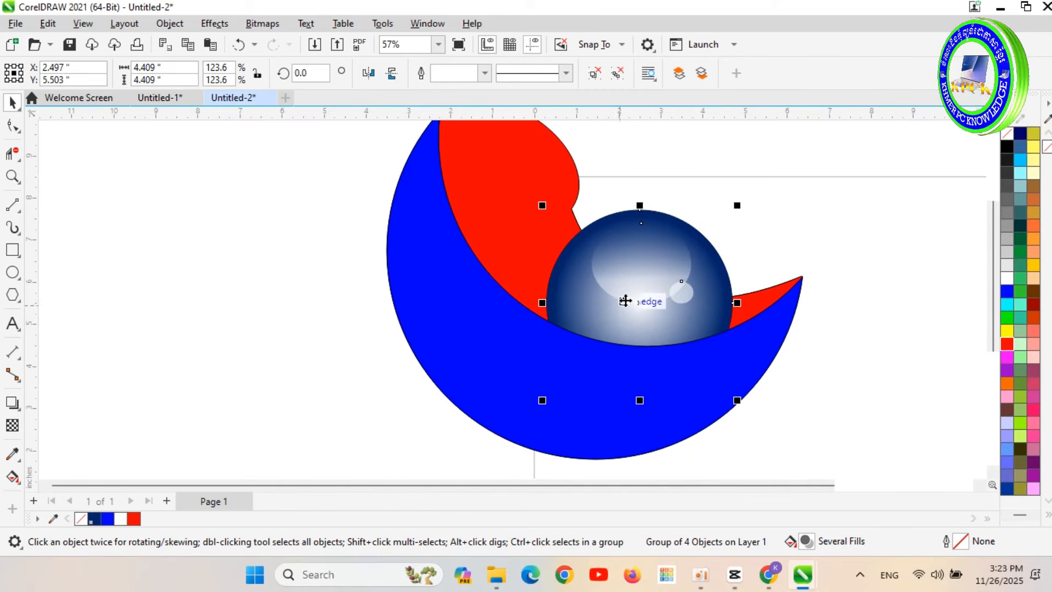
{"action": "scroll", "coordinate": [625, 301], "scroll_direction": "down", "scroll_amount": 1}
{"action": "scroll", "coordinate": [618, 184], "scroll_direction": "up", "scroll_amount": 1}
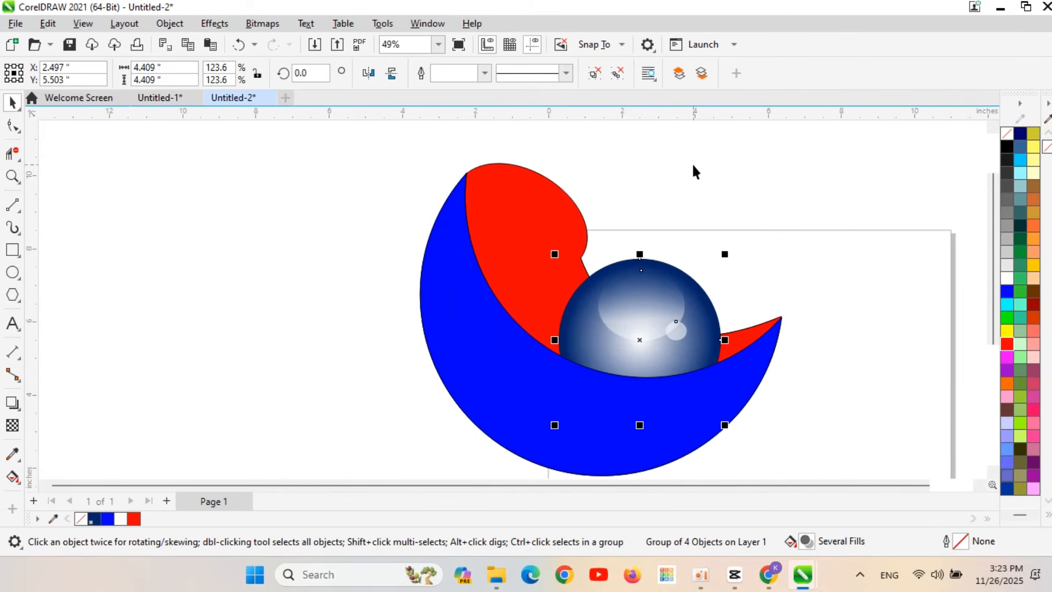
Step: Give the red upper shape an elliptical fountain fill with a blue centre and a black outer colour
{"action": "left_click", "coordinate": [847, 232]}
{"action": "left_click", "coordinate": [516, 236]}
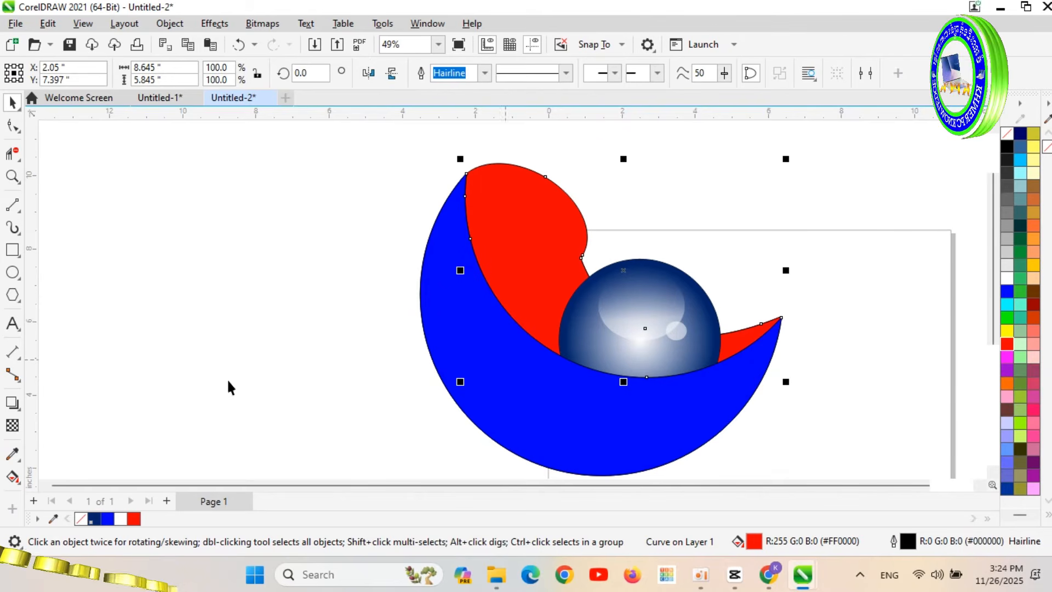
{"action": "left_click", "coordinate": [12, 476]}
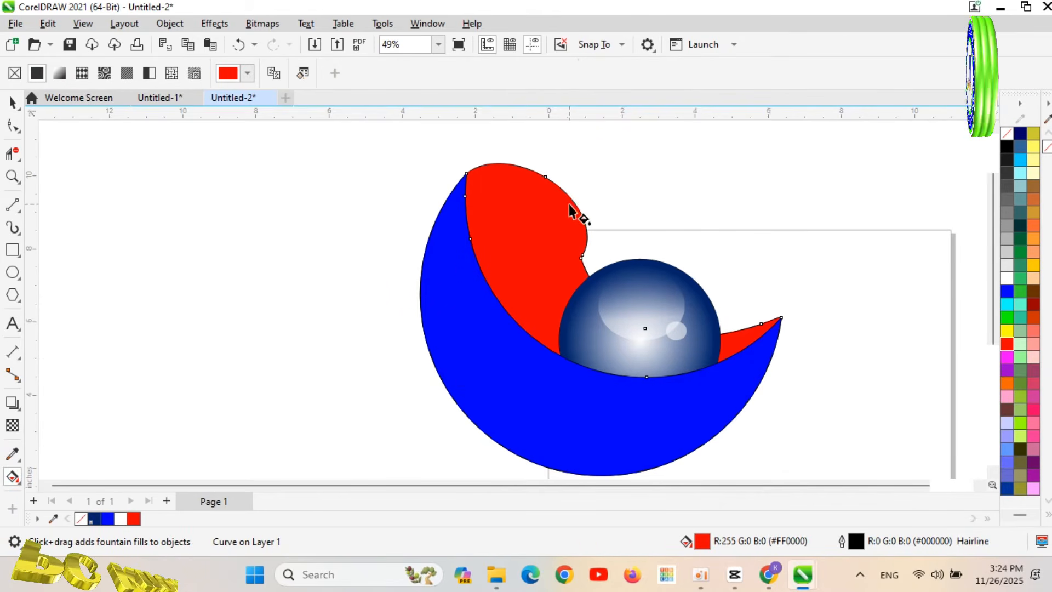
{"action": "left_click_drag", "start_coordinate": [575, 205], "coordinate": [468, 286]}
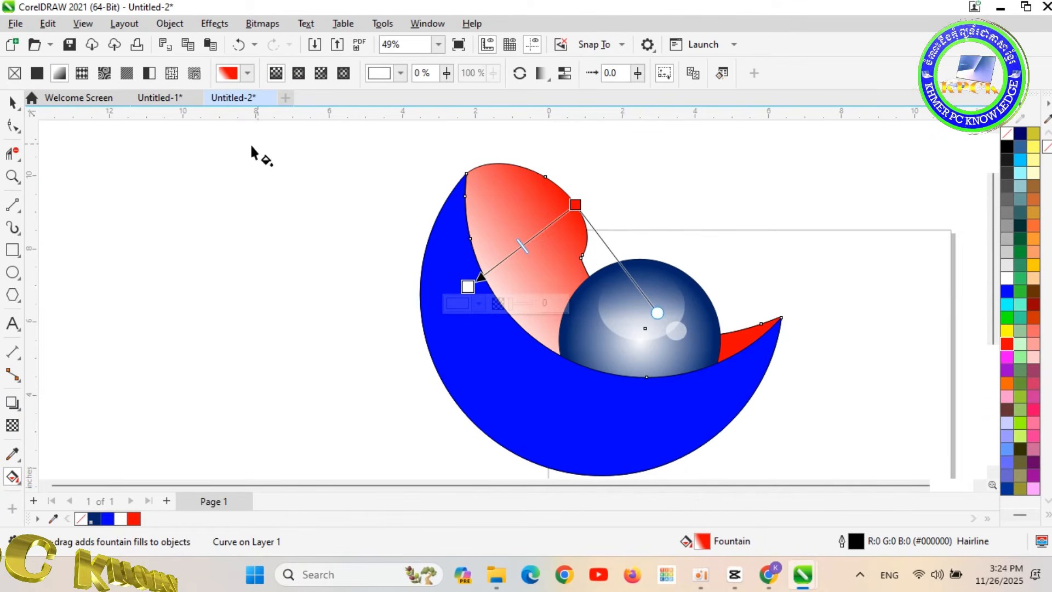
{"action": "left_click", "coordinate": [305, 75]}
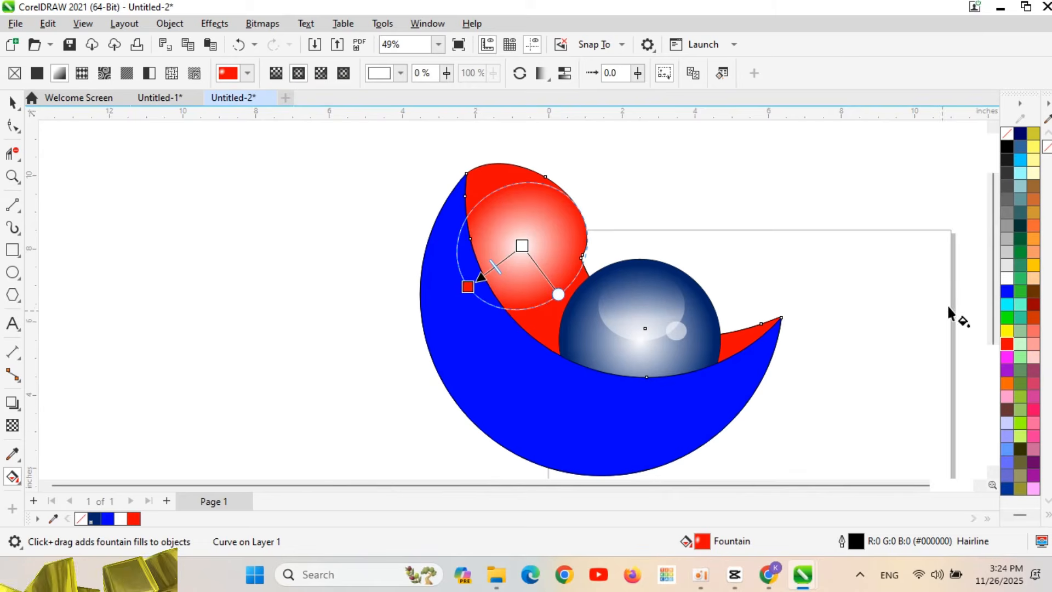
{"action": "left_click_drag", "start_coordinate": [994, 361], "coordinate": [718, 376]}
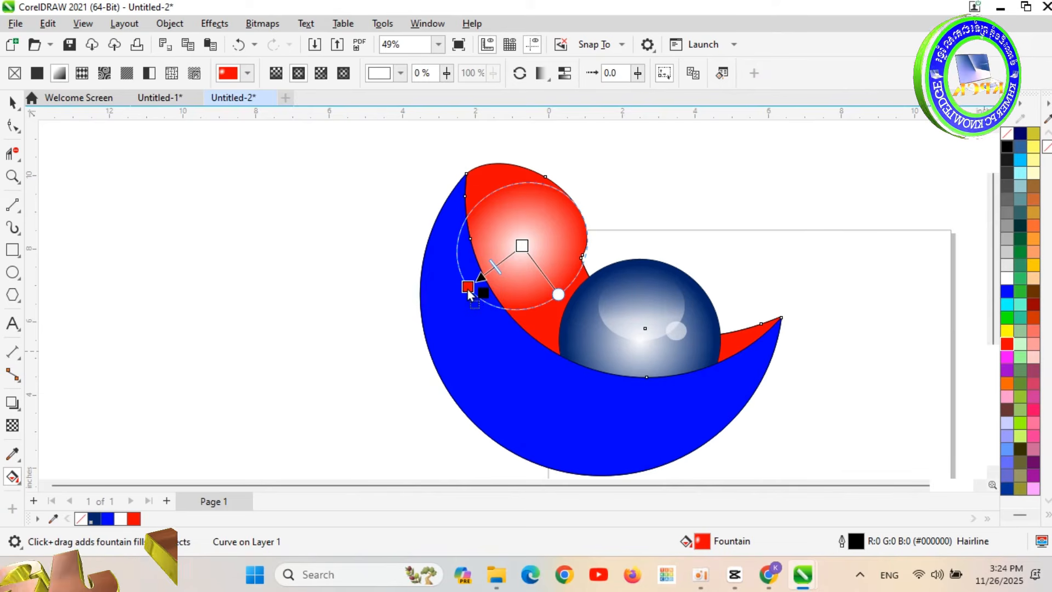
{"action": "left_click_drag", "start_coordinate": [468, 292], "coordinate": [467, 287]}
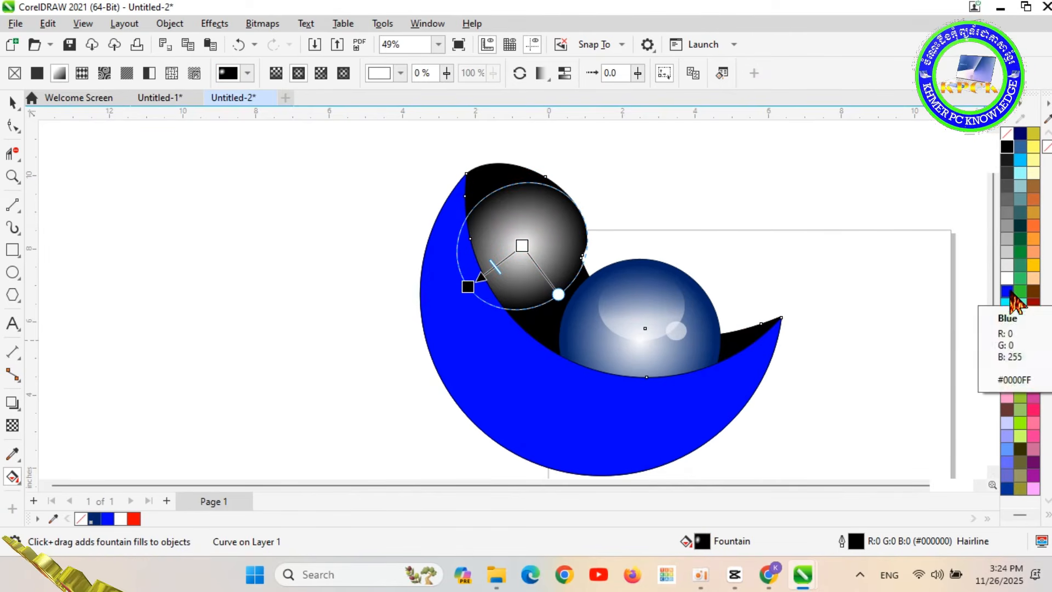
{"action": "left_click_drag", "start_coordinate": [1007, 291], "coordinate": [572, 224]}
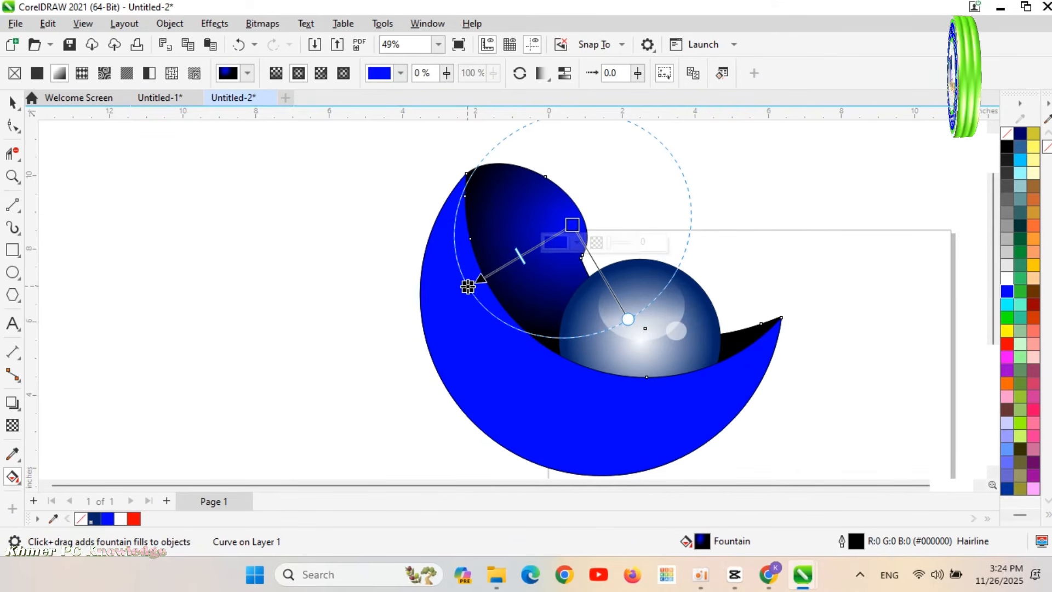
Step: Reposition the upper shape's gradient so the blue centre lies by the crescent's inner edge and black falls on the shape's outer edge
{"action": "left_click_drag", "start_coordinate": [467, 286], "coordinate": [661, 152]}
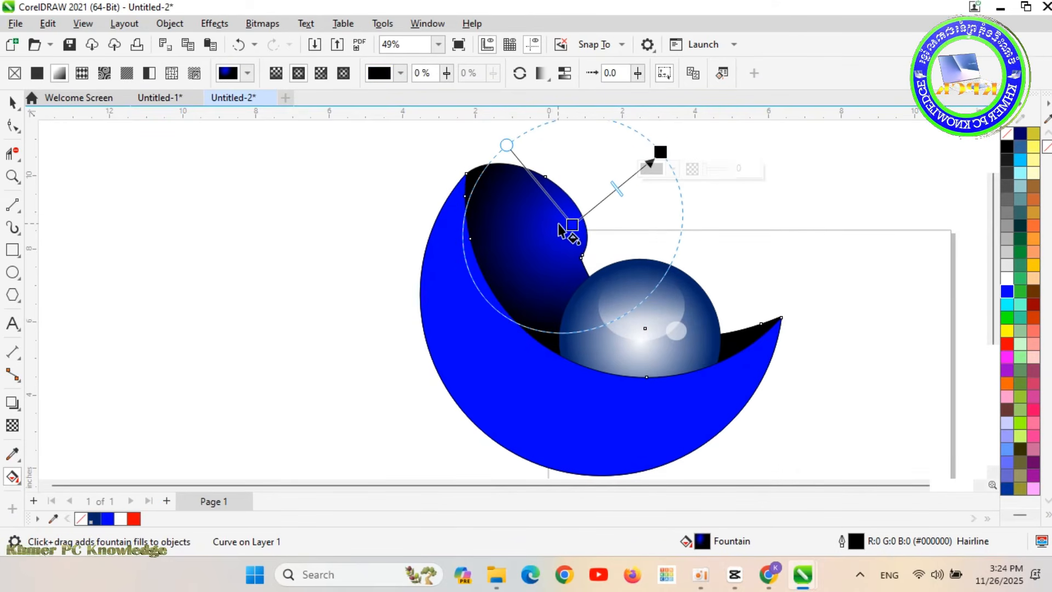
{"action": "left_click_drag", "start_coordinate": [569, 225], "coordinate": [487, 271]}
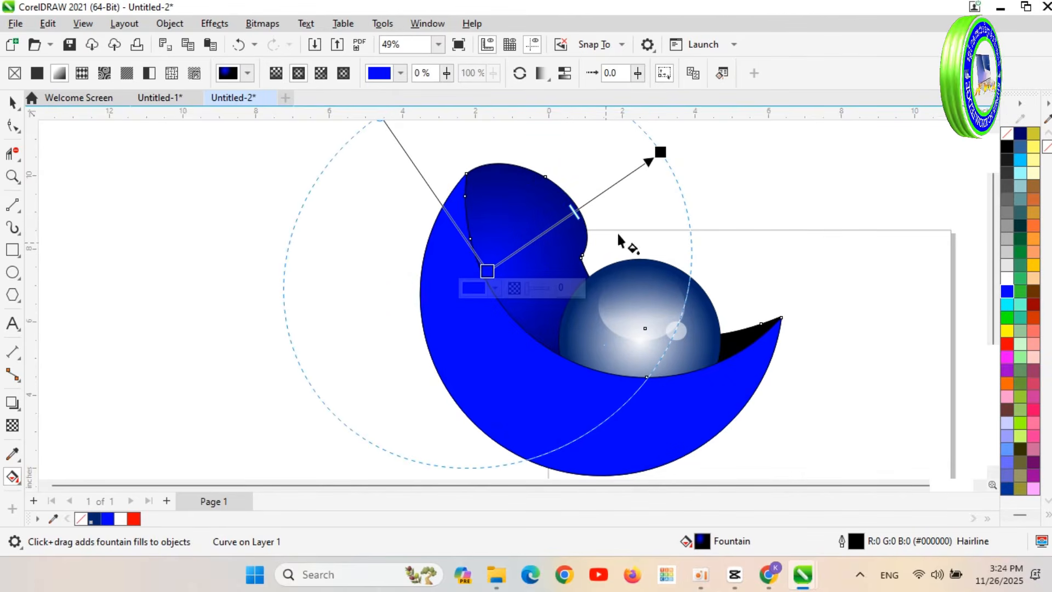
{"action": "left_click_drag", "start_coordinate": [661, 152], "coordinate": [580, 210]}
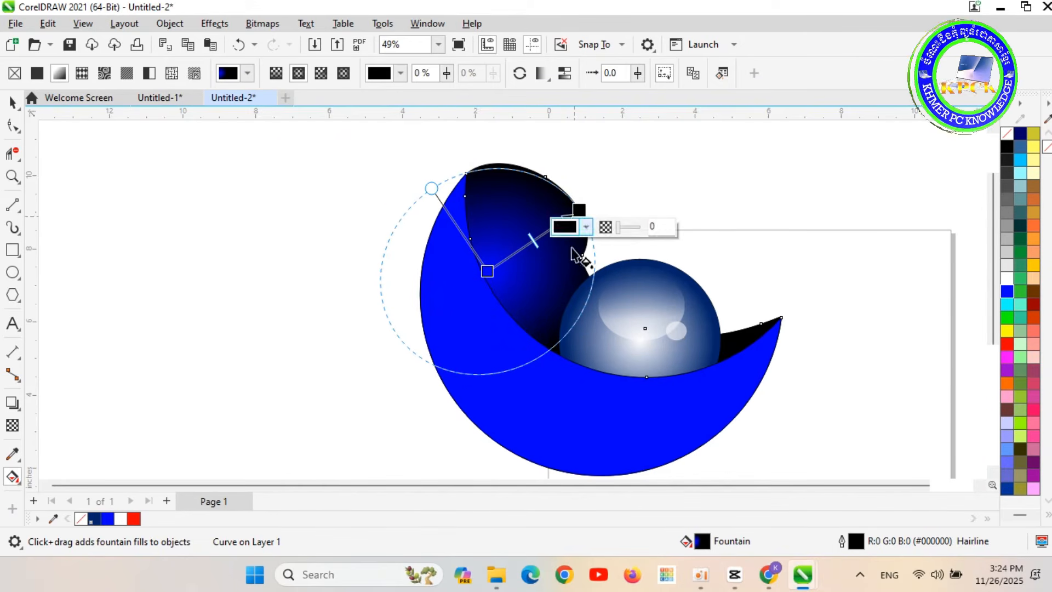
{"action": "left_click_drag", "start_coordinate": [486, 272], "coordinate": [470, 282]}
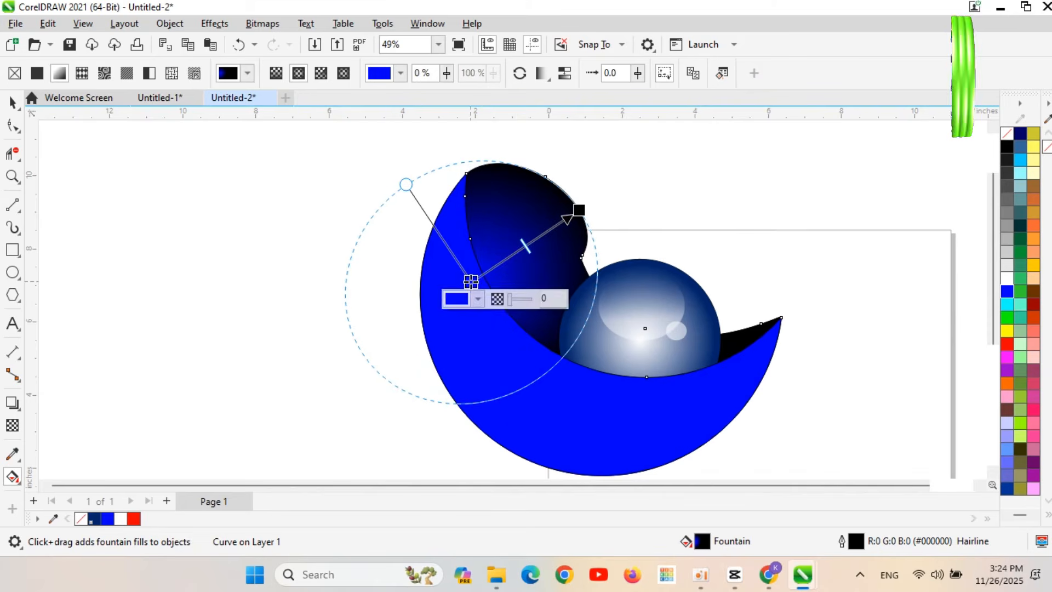
Step: Give the large lower crescent an elliptical fountain fill with a blue centre and a black outer colour
{"action": "left_click", "coordinate": [591, 406]}
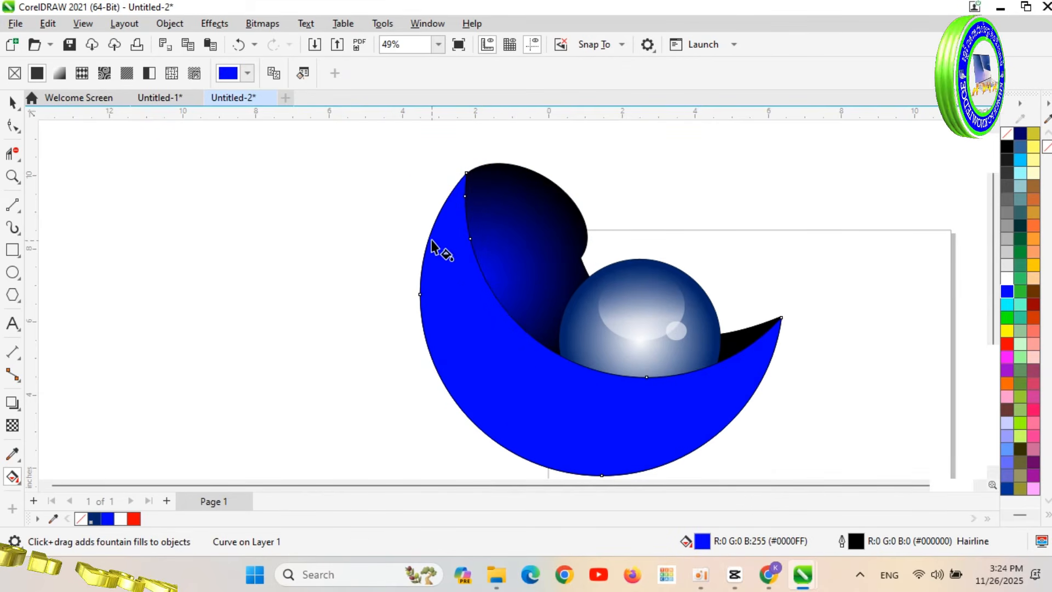
{"action": "left_click_drag", "start_coordinate": [487, 428], "coordinate": [549, 349]}
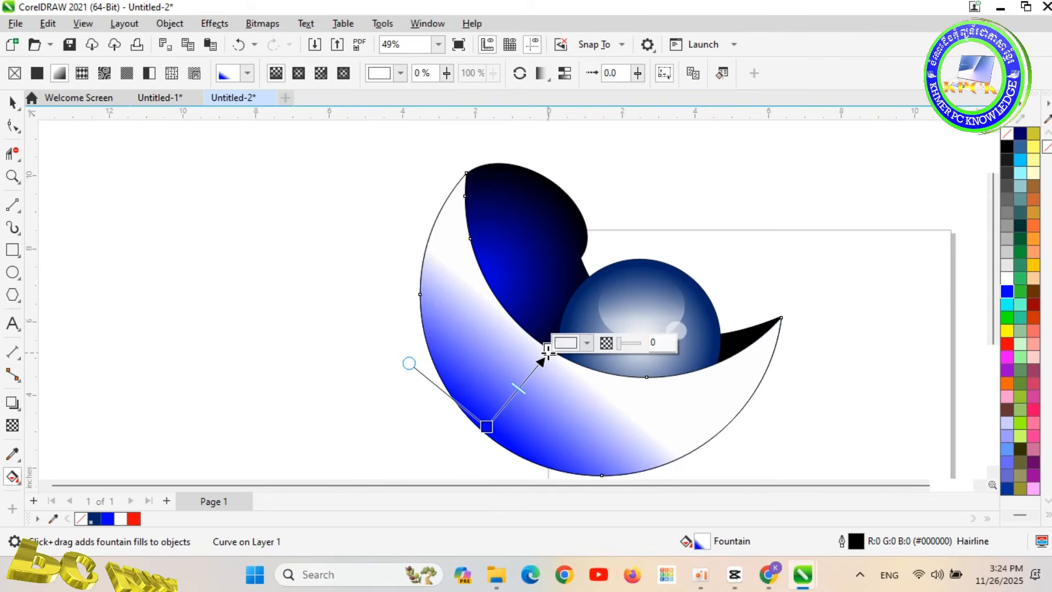
{"action": "left_click", "coordinate": [298, 73]}
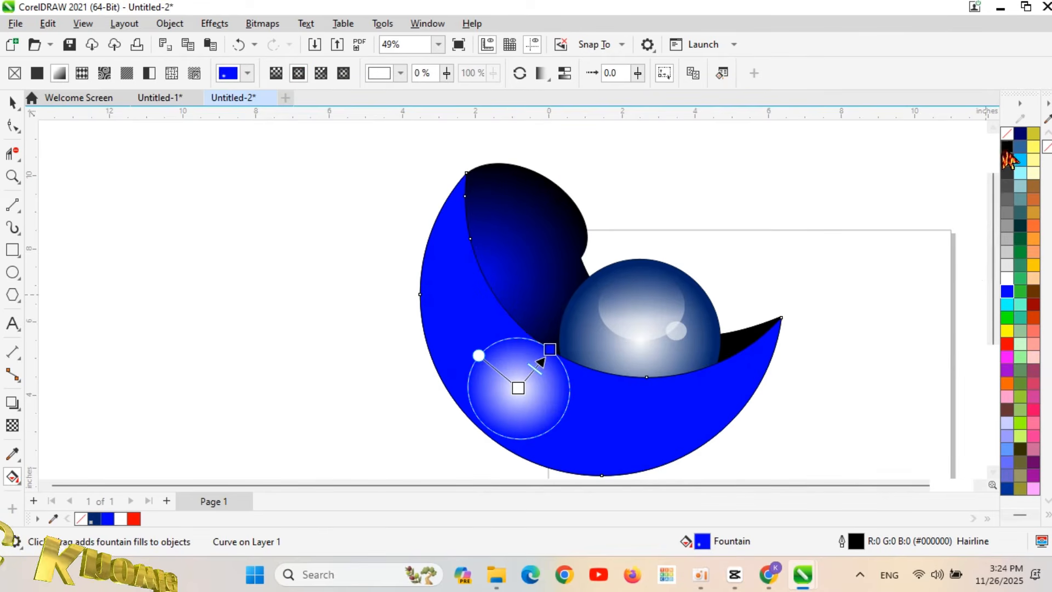
{"action": "left_click_drag", "start_coordinate": [551, 349], "coordinate": [550, 350]}
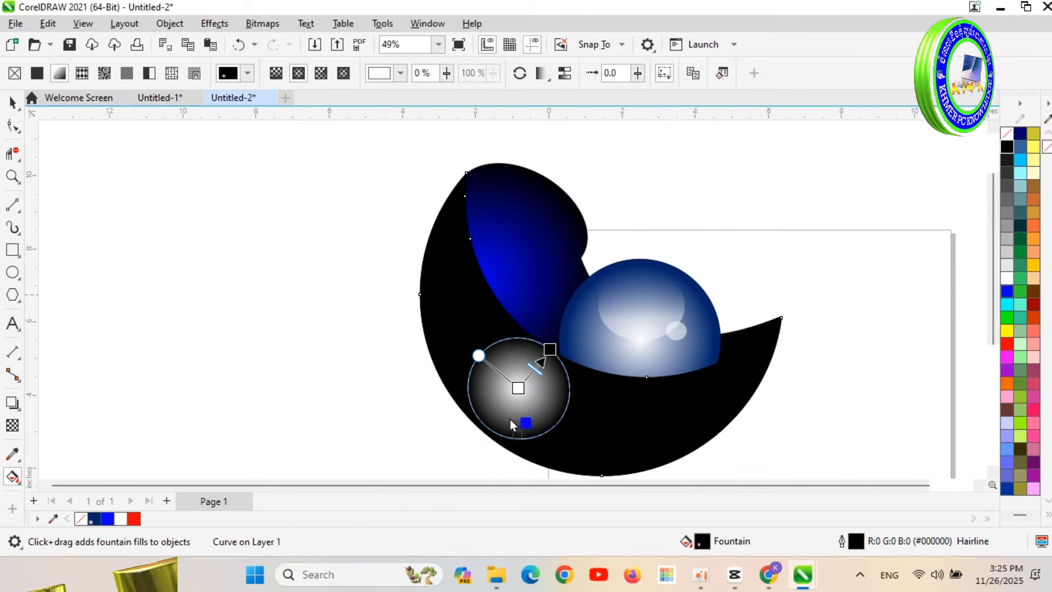
{"action": "left_click_drag", "start_coordinate": [522, 391], "coordinate": [577, 317]}
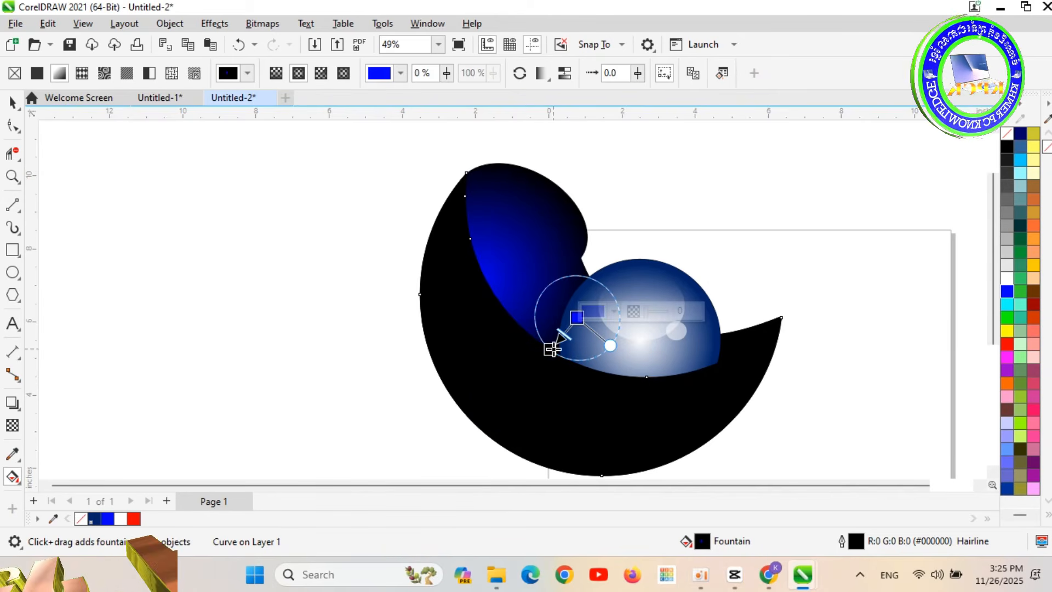
Step: Reposition and widen the crescent's gradient so blue glows from its lower outer edge and fades to black at both tips
{"action": "left_click_drag", "start_coordinate": [551, 350], "coordinate": [519, 402]}
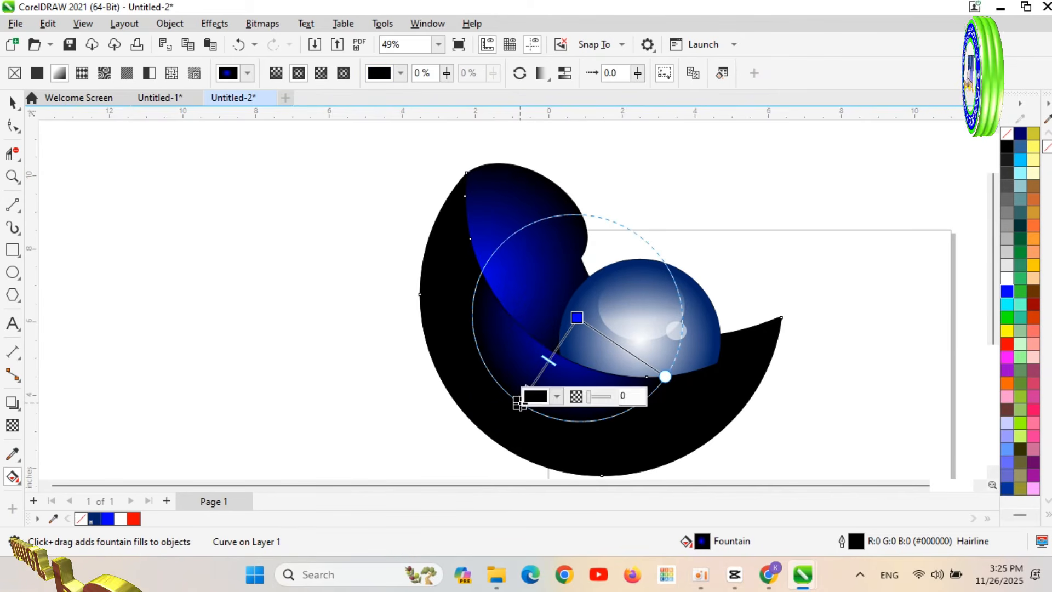
{"action": "left_click_drag", "start_coordinate": [577, 318], "coordinate": [498, 440]}
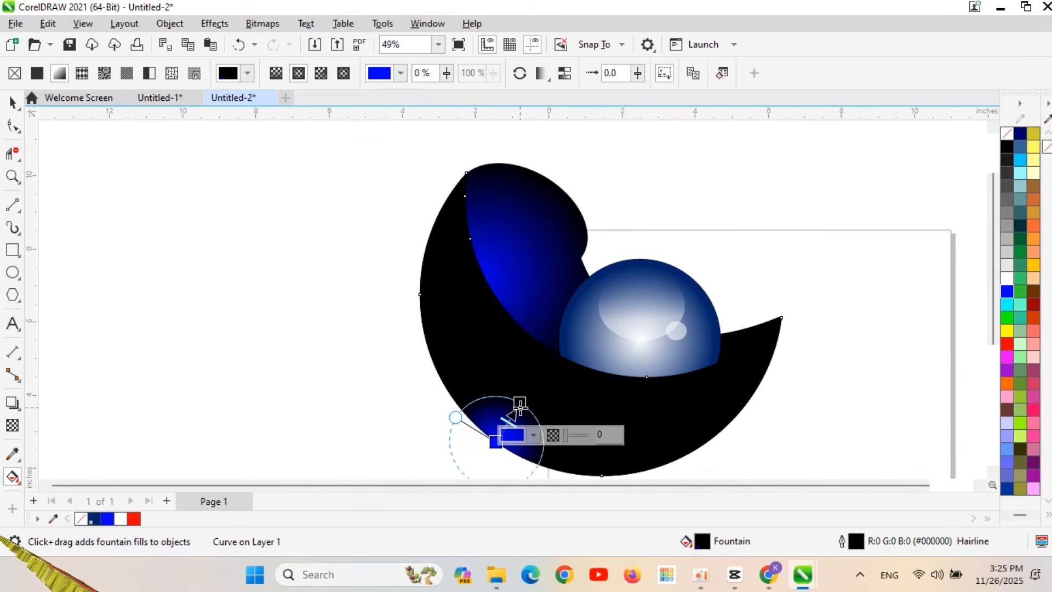
{"action": "left_click_drag", "start_coordinate": [520, 402], "coordinate": [577, 318]}
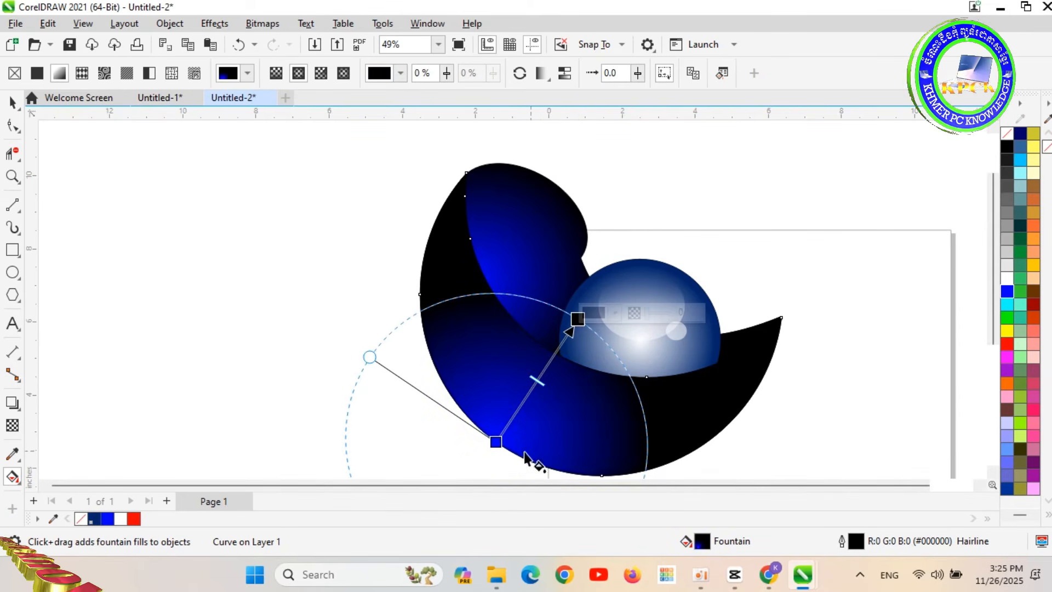
{"action": "left_click_drag", "start_coordinate": [495, 441], "coordinate": [511, 422]}
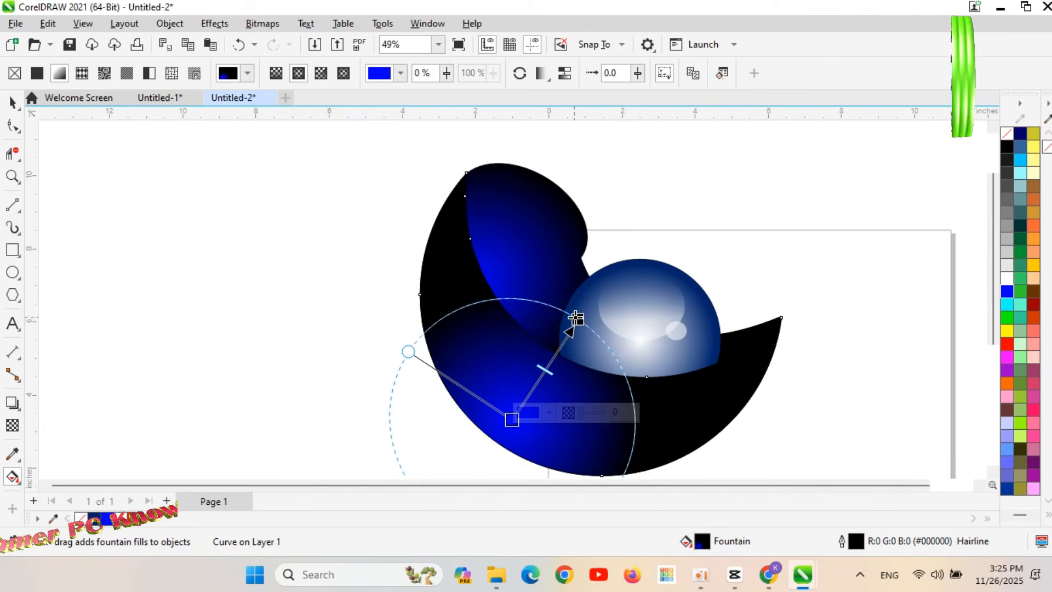
{"action": "left_click_drag", "start_coordinate": [577, 318], "coordinate": [607, 269]}
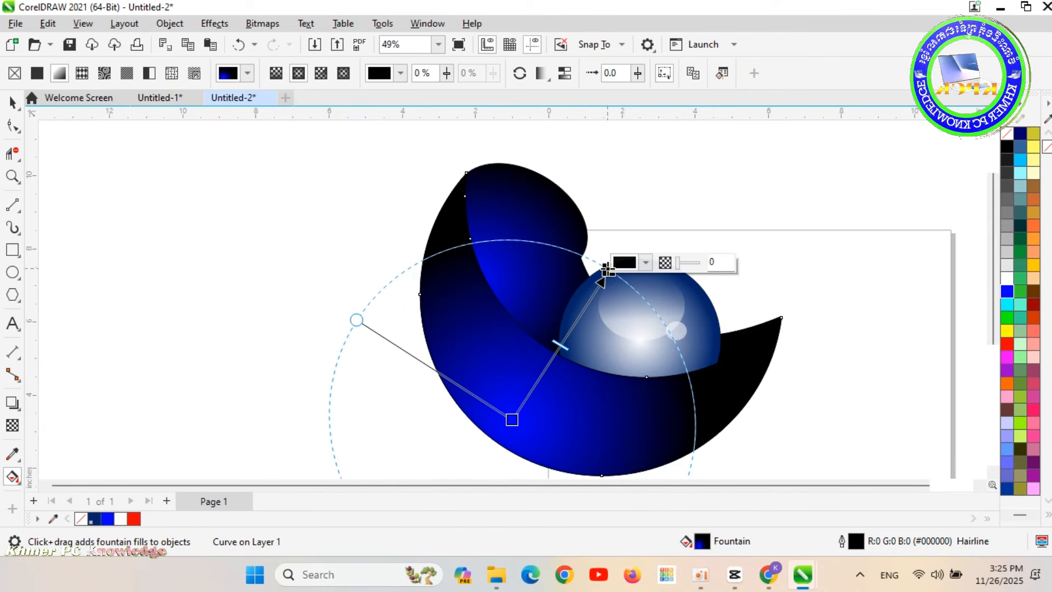
{"action": "left_click_drag", "start_coordinate": [511, 420], "coordinate": [527, 436]}
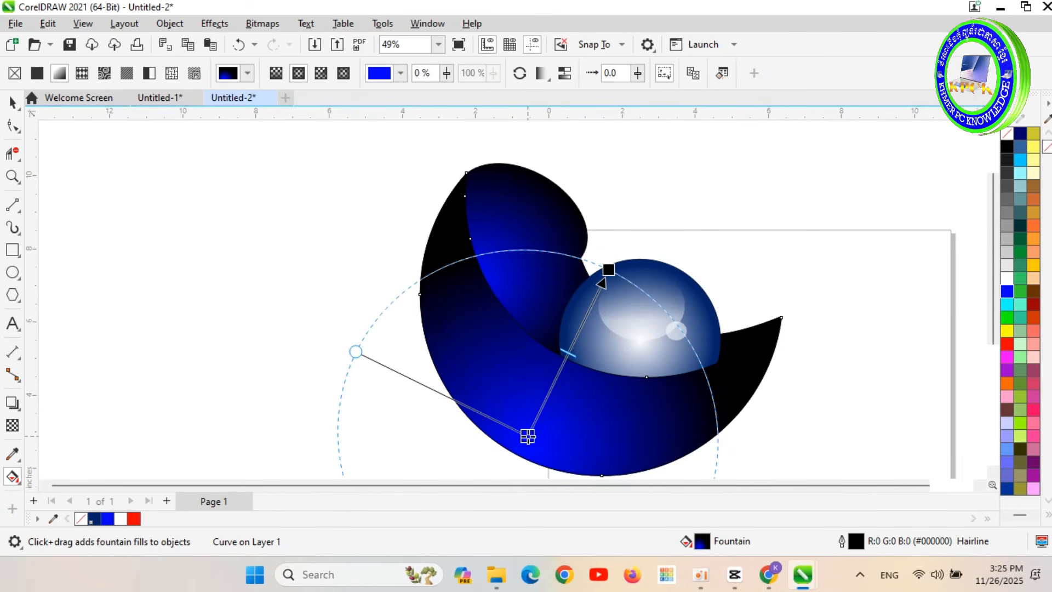
{"action": "left_click_drag", "start_coordinate": [608, 270], "coordinate": [618, 255]}
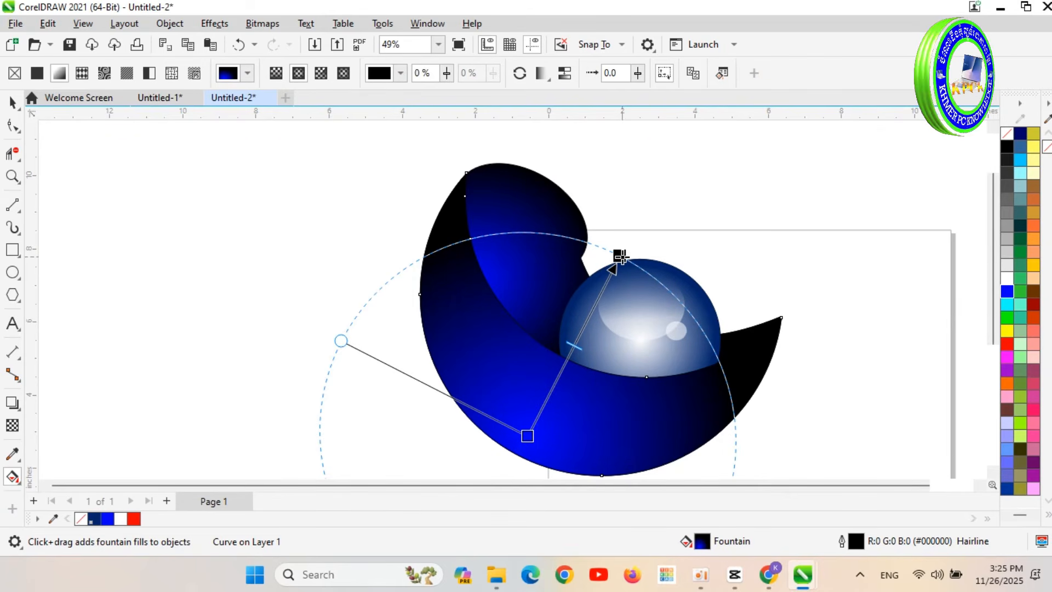
{"action": "left_click_drag", "start_coordinate": [619, 256], "coordinate": [637, 226]}
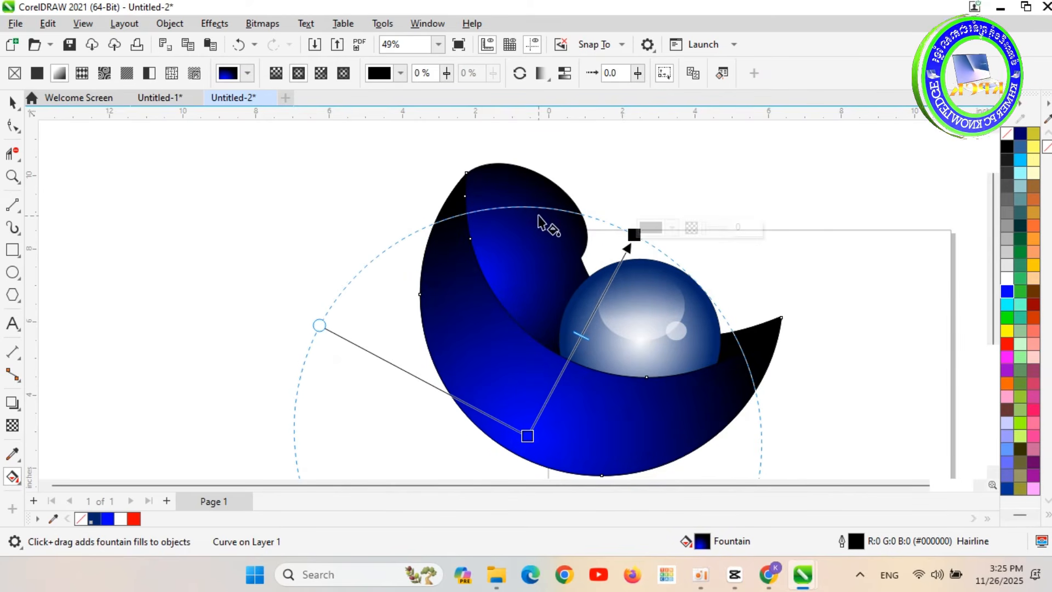
Step: Extend the upper shape's black gradient end slightly beyond its outer edge, and deselect the shape
{"action": "left_click", "coordinate": [549, 203]}
{"action": "left_click_drag", "start_coordinate": [578, 210], "coordinate": [600, 192]}
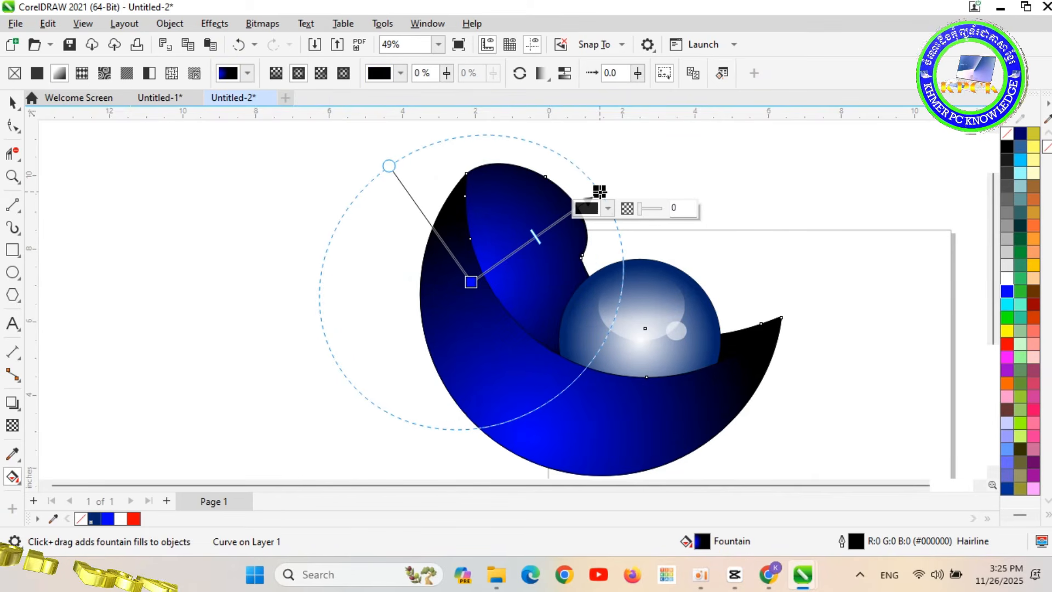
{"action": "left_click", "coordinate": [738, 253]}
{"action": "scroll", "coordinate": [738, 253], "scroll_direction": "down", "scroll_amount": 2}
{"action": "scroll", "coordinate": [739, 253], "scroll_direction": "up", "scroll_amount": 1}
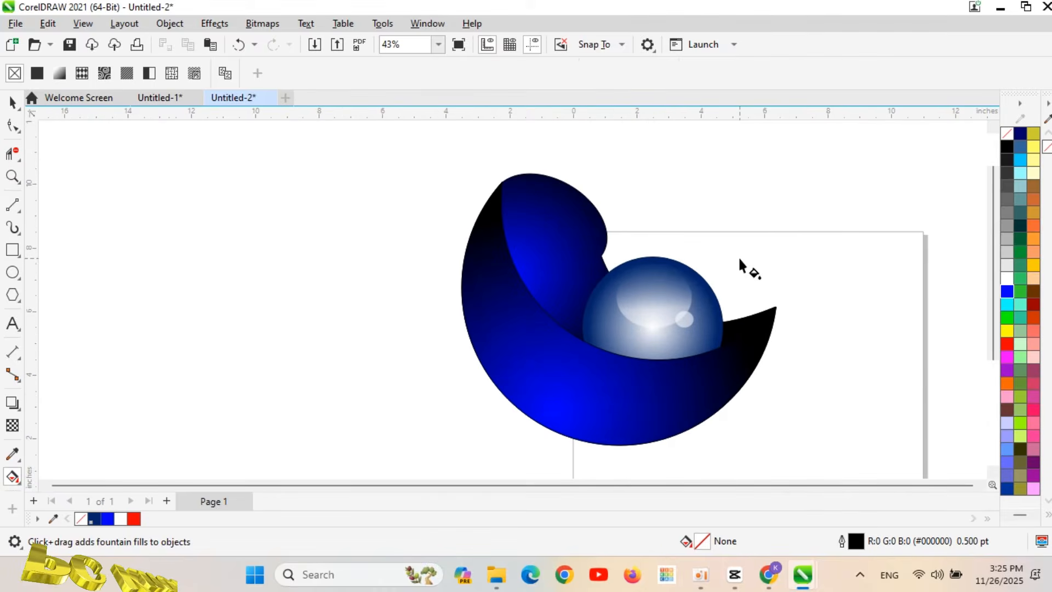
{"action": "left_click", "coordinate": [30, 99]}
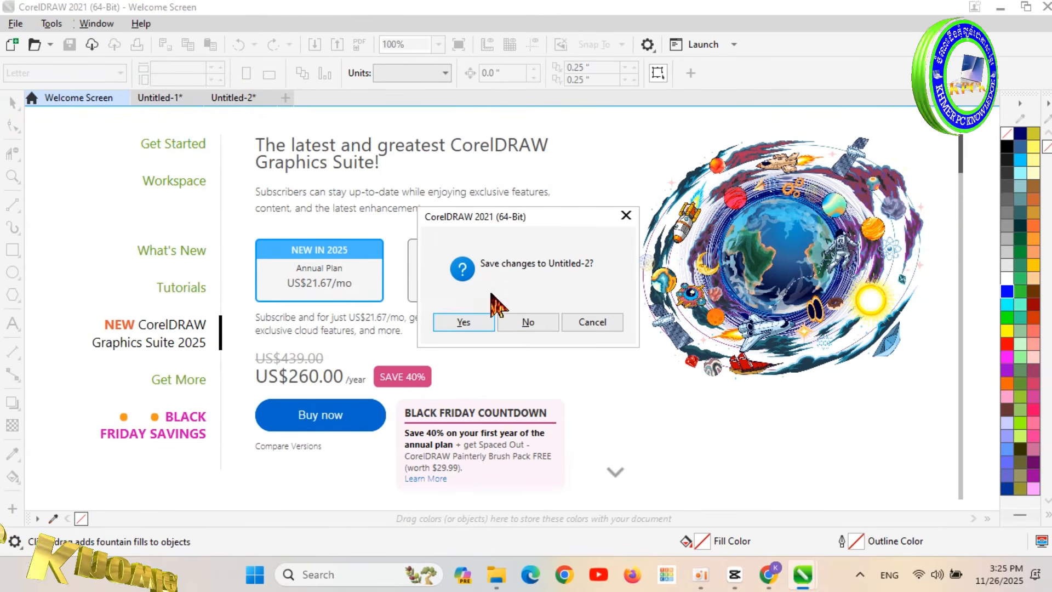
{"action": "left_click", "coordinate": [597, 324]}
{"action": "left_click", "coordinate": [239, 102]}
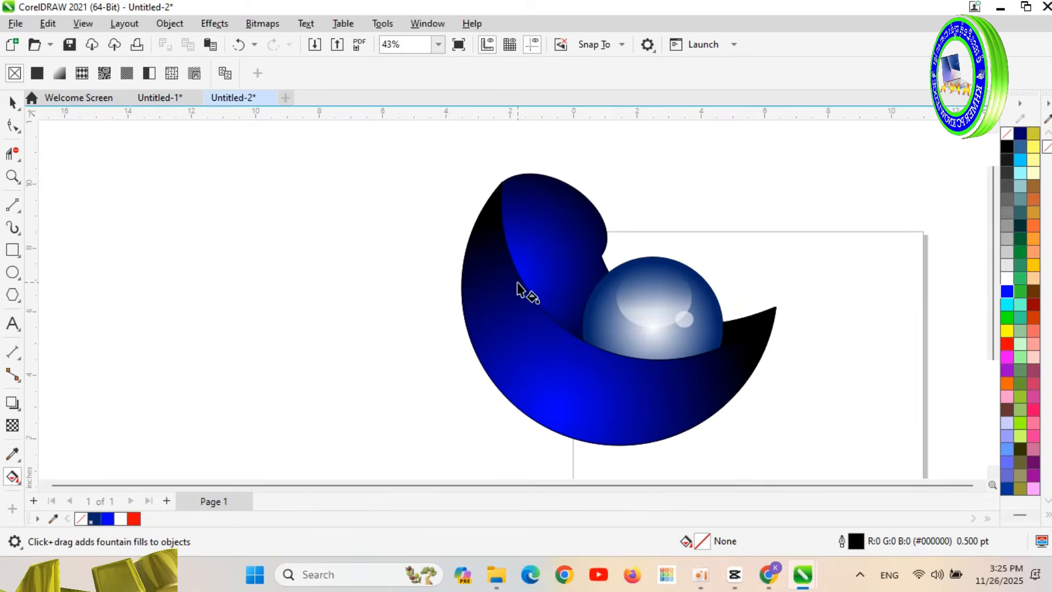
Step: Recolour the outer end of the glossy sphere's fountain fill dark red, trying yellow first
{"action": "scroll", "coordinate": [696, 290], "scroll_direction": "up", "scroll_amount": 3}
{"action": "left_click", "coordinate": [519, 386]}
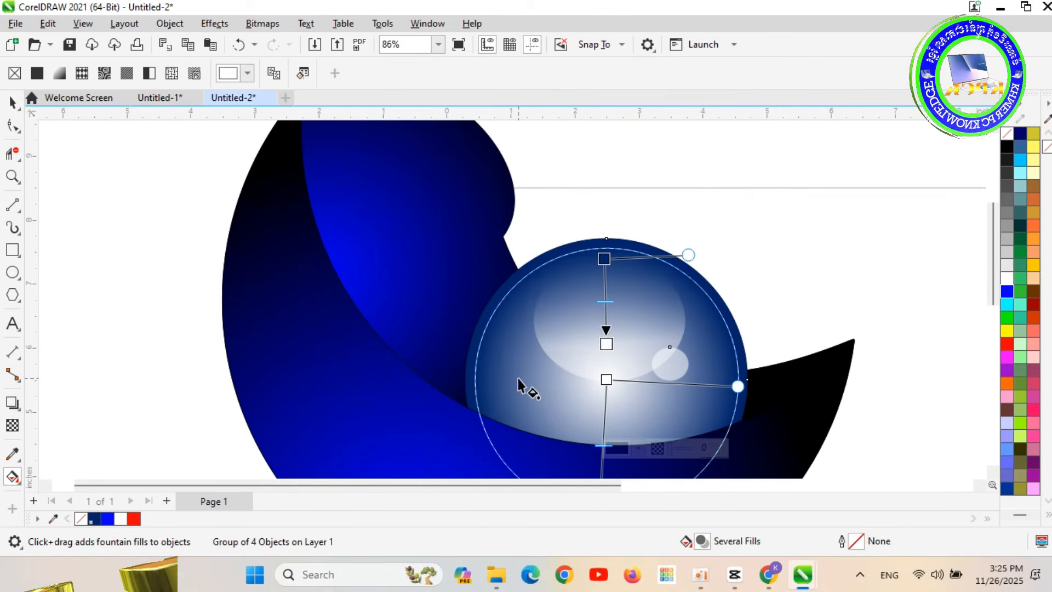
{"action": "scroll", "coordinate": [816, 235], "scroll_direction": "down", "scroll_amount": 2}
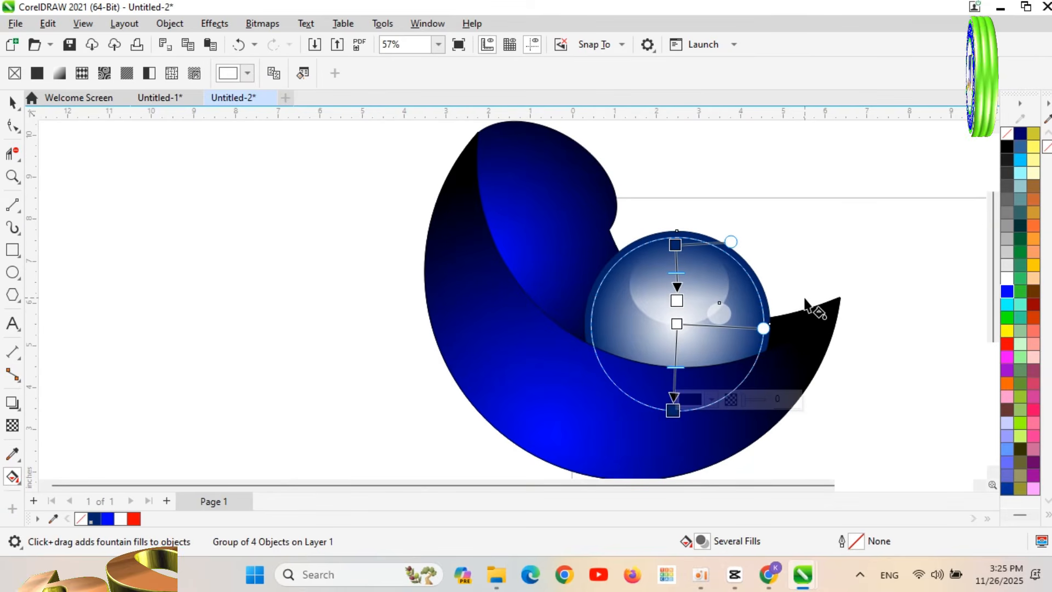
{"action": "scroll", "coordinate": [808, 304], "scroll_direction": "down", "scroll_amount": 1}
{"action": "scroll", "coordinate": [905, 239], "scroll_direction": "up", "scroll_amount": 1}
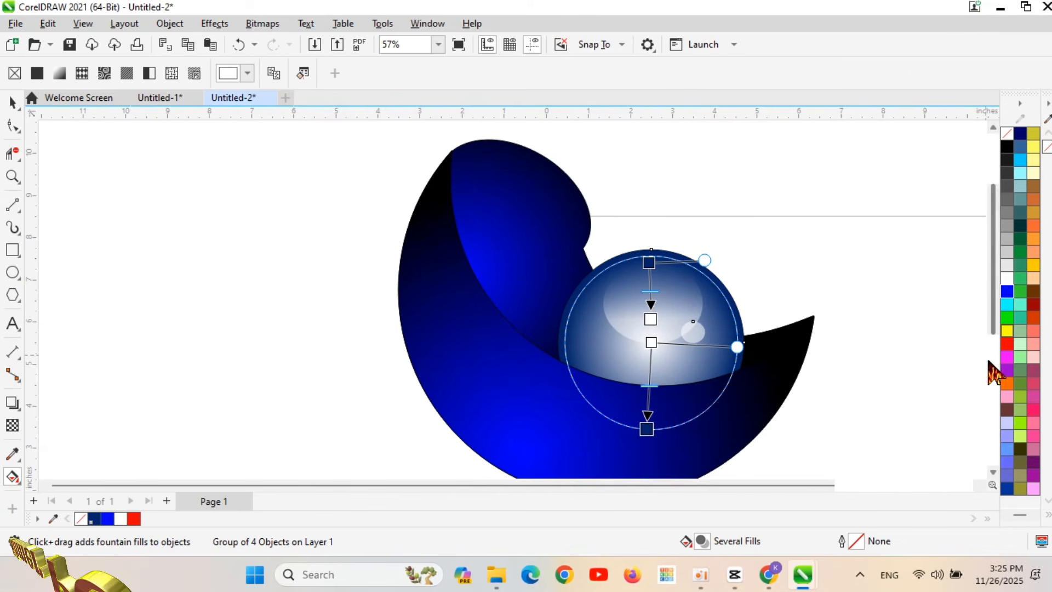
{"action": "left_click_drag", "start_coordinate": [1007, 331], "coordinate": [676, 395]}
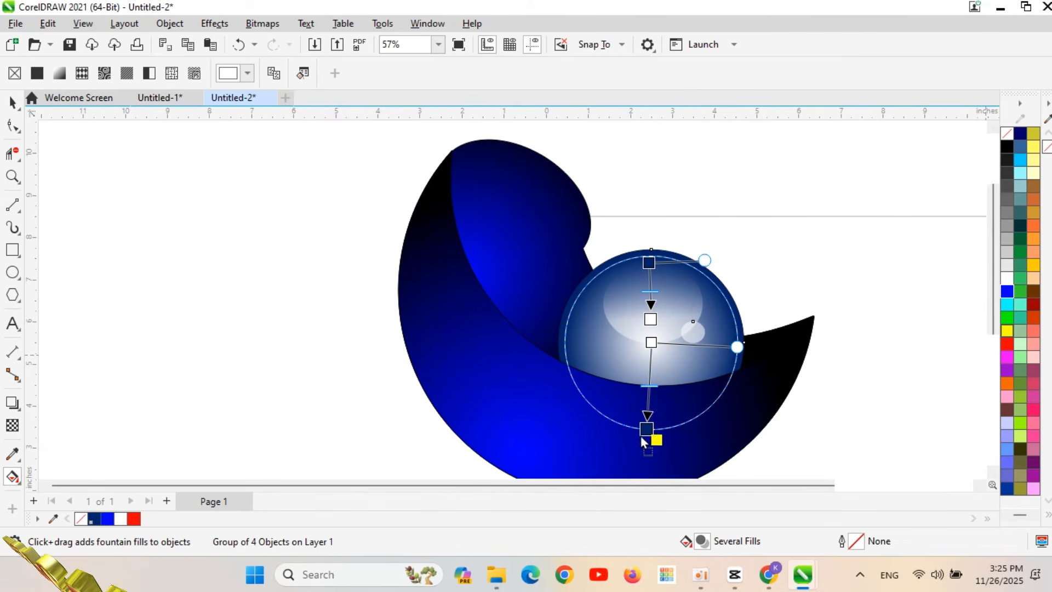
{"action": "left_click_drag", "start_coordinate": [647, 435], "coordinate": [646, 430]}
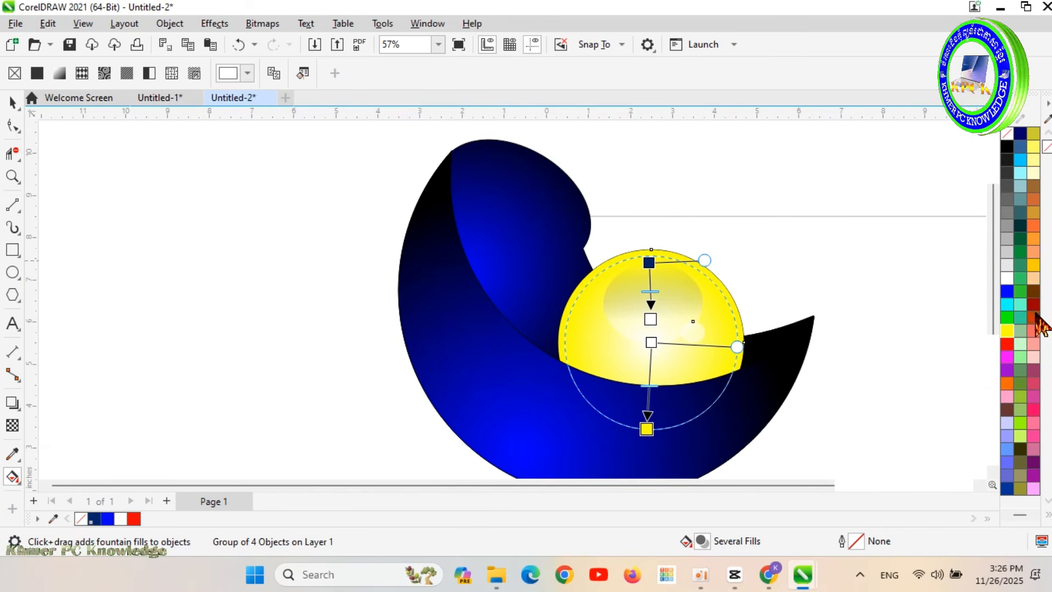
{"action": "left_click_drag", "start_coordinate": [1035, 328], "coordinate": [646, 429]}
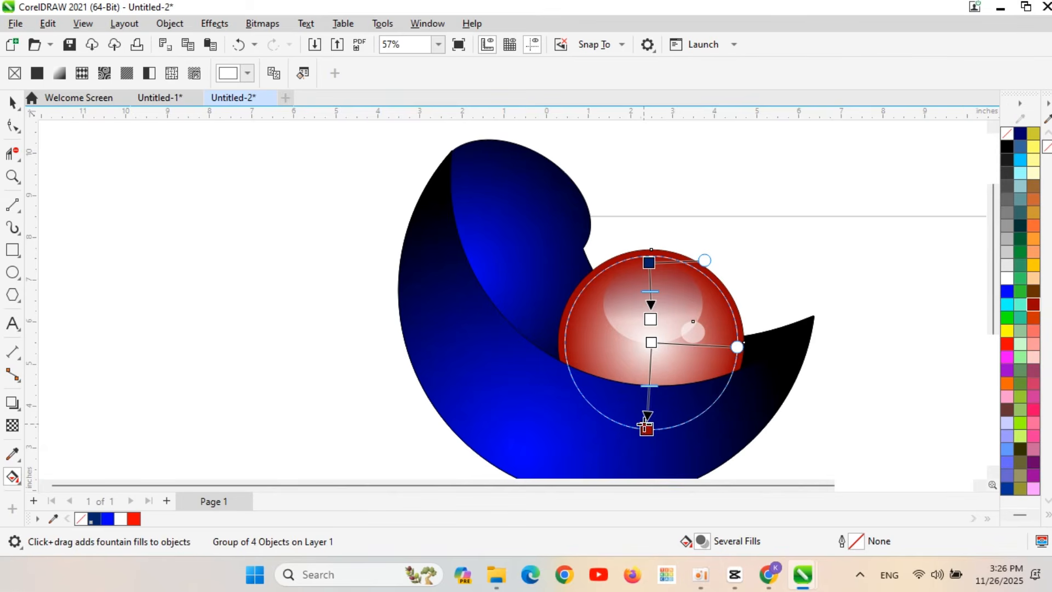
Step: Move the start of the large highlight's gradient up to the sphere's top edge and colour it dark red
{"action": "scroll", "coordinate": [774, 263], "scroll_direction": "up", "scroll_amount": 1}
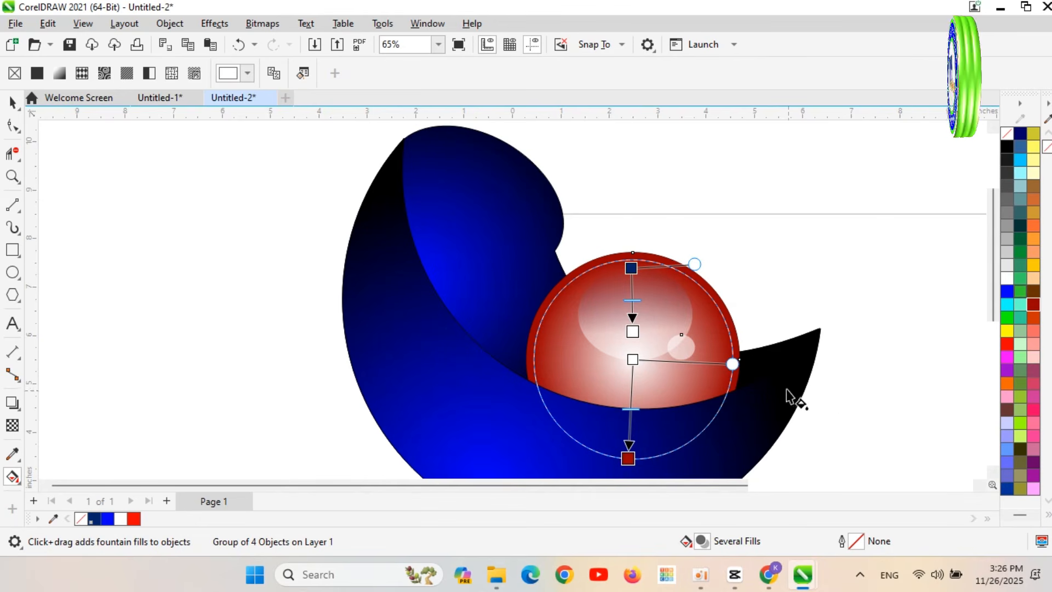
{"action": "left_click_drag", "start_coordinate": [632, 267], "coordinate": [633, 252]}
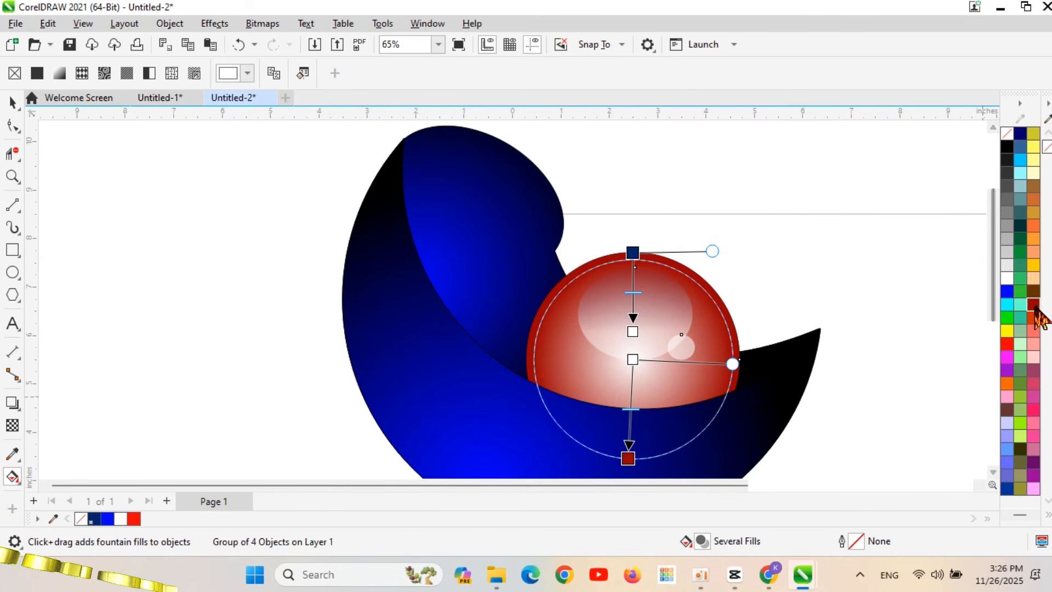
{"action": "left_click_drag", "start_coordinate": [1033, 304], "coordinate": [635, 252]}
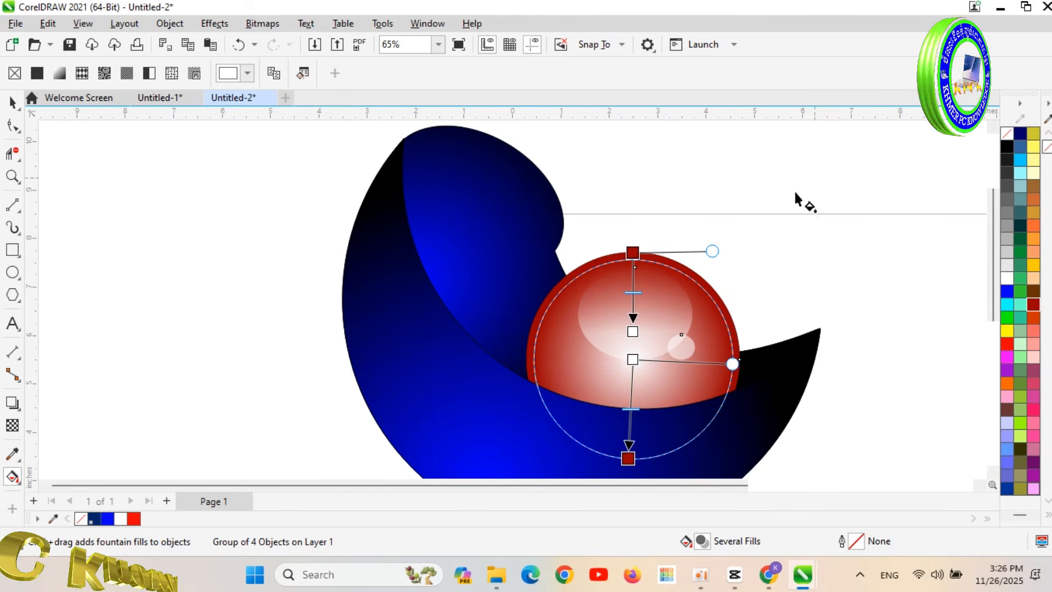
Step: Leave fill editing, examine the recoloured sphere up close and within the whole logo, and deselect it
{"action": "left_click", "coordinate": [12, 102]}
{"action": "scroll", "coordinate": [599, 312], "scroll_direction": "down", "scroll_amount": 2}
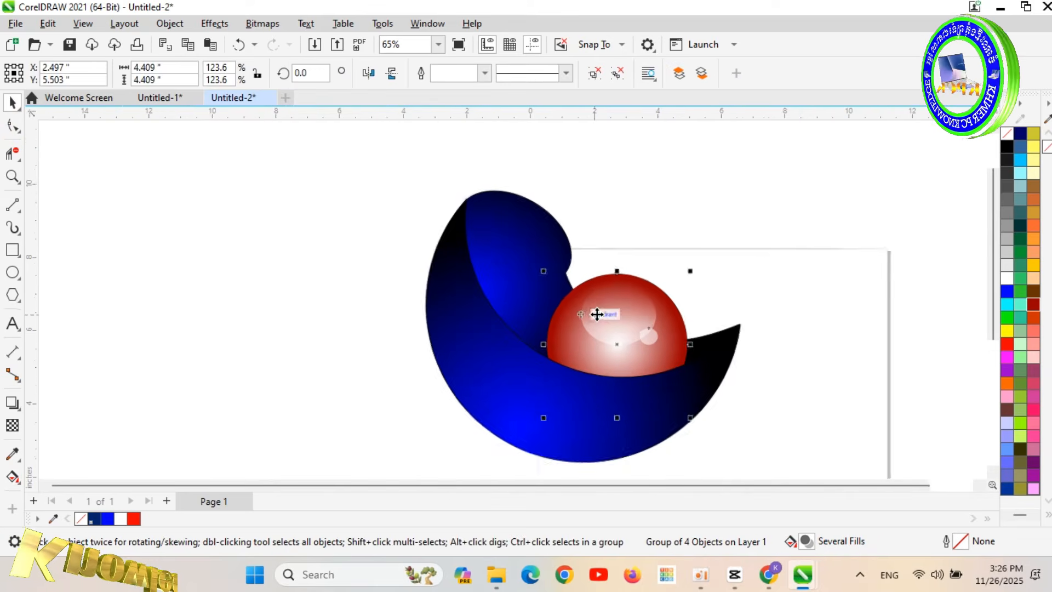
{"action": "scroll", "coordinate": [651, 365], "scroll_direction": "up", "scroll_amount": 1}
{"action": "scroll", "coordinate": [651, 364], "scroll_direction": "up", "scroll_amount": 2}
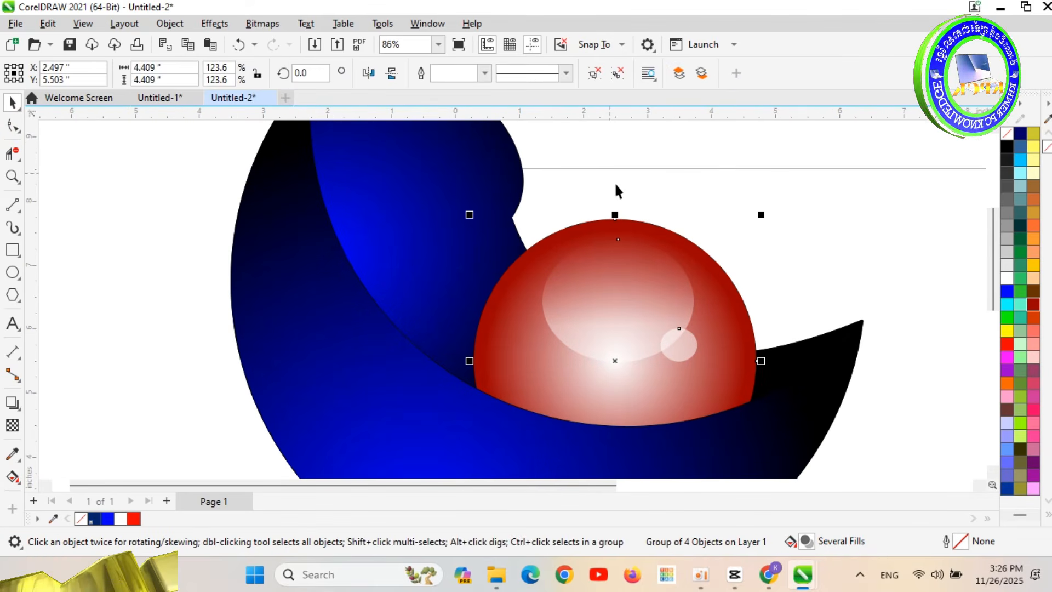
{"action": "scroll", "coordinate": [641, 273], "scroll_direction": "down", "scroll_amount": 1}
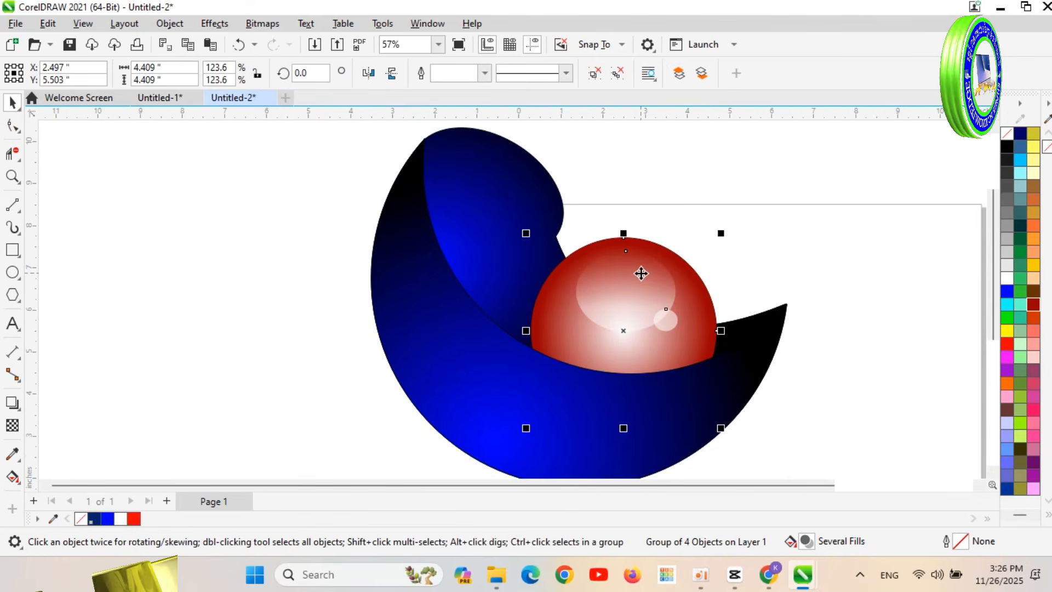
{"action": "left_click", "coordinate": [634, 300]}
{"action": "left_click", "coordinate": [867, 245]}
{"action": "scroll", "coordinate": [869, 245], "scroll_direction": "down", "scroll_amount": 2}
{"action": "scroll", "coordinate": [875, 226], "scroll_direction": "up", "scroll_amount": 1}
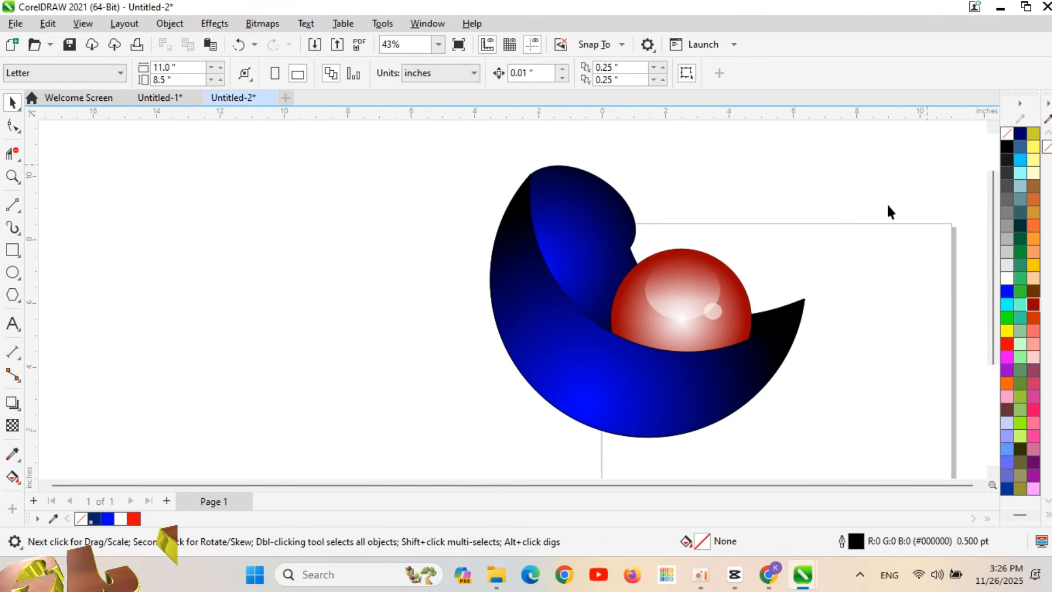
Step: Ungroup the red sphere and its highlights into separate objects
{"action": "left_click", "coordinate": [681, 283]}
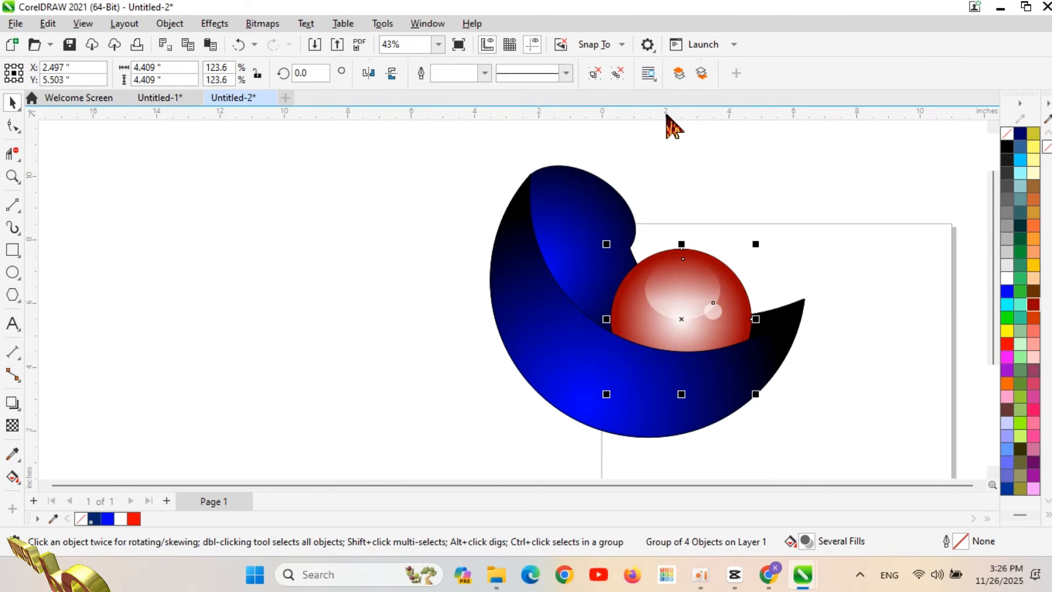
{"action": "right_click", "coordinate": [676, 279]}
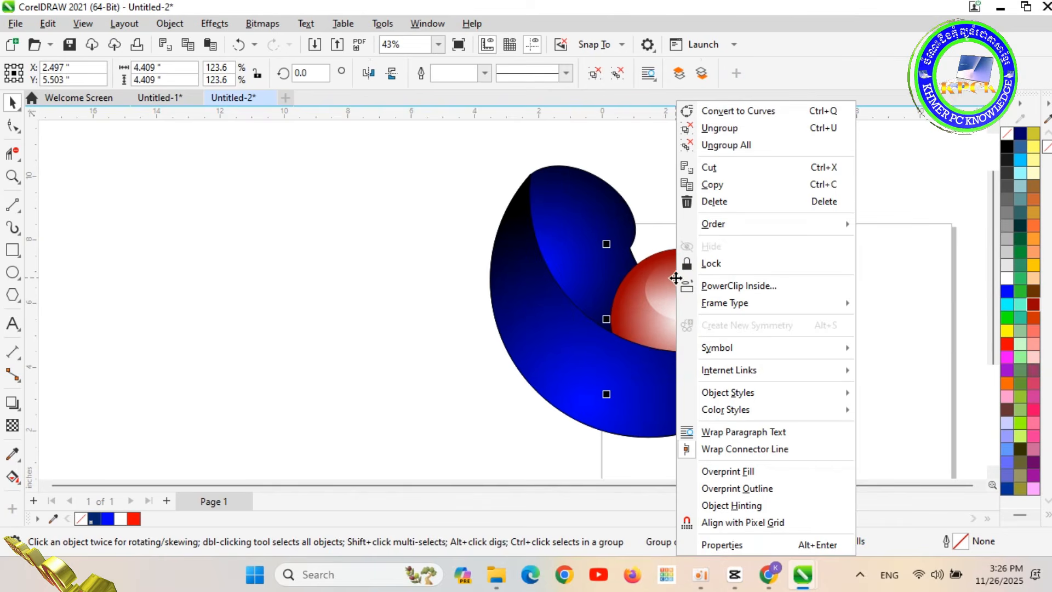
{"action": "left_click", "coordinate": [722, 128]}
Step: Angle the large highlight ellipse's gradient diagonally, from dark red at the sphere's upper edge to white at the highlight's left side, and deselect it
{"action": "left_click", "coordinate": [686, 277]}
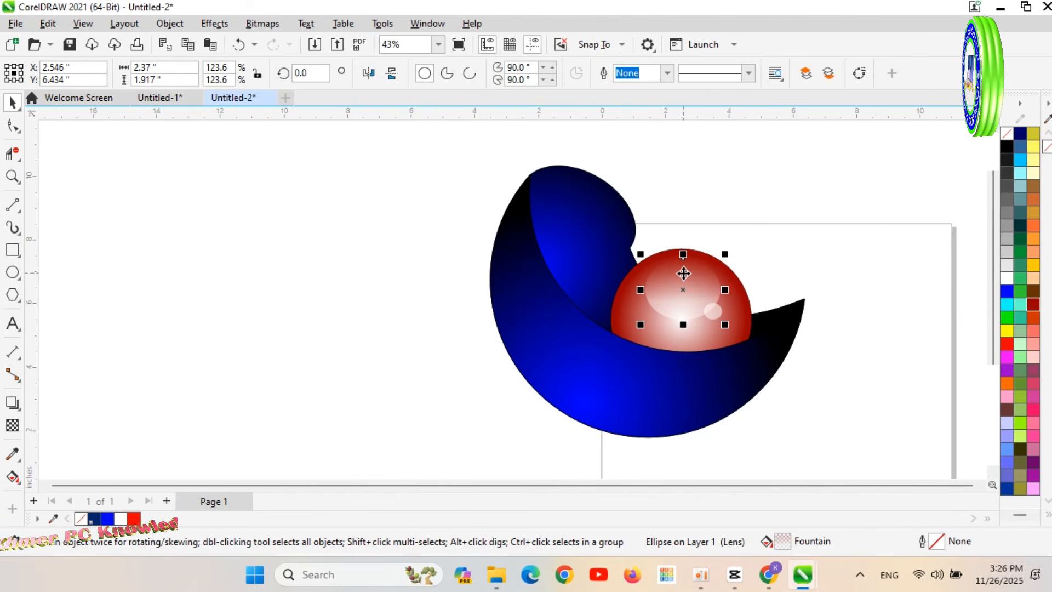
{"action": "scroll", "coordinate": [777, 192], "scroll_direction": "up", "scroll_amount": 1}
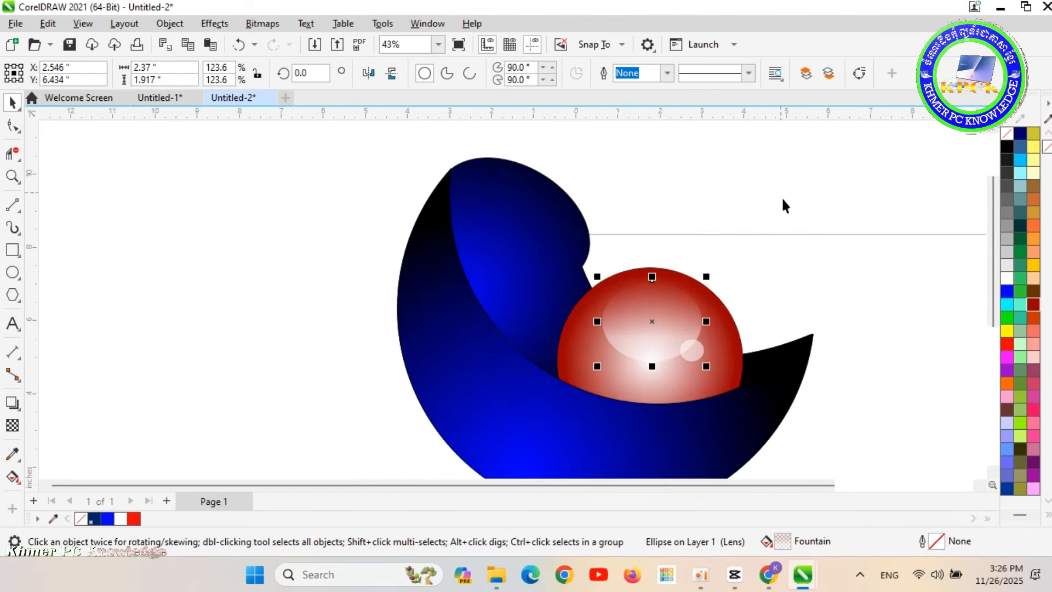
{"action": "left_click", "coordinate": [12, 476]}
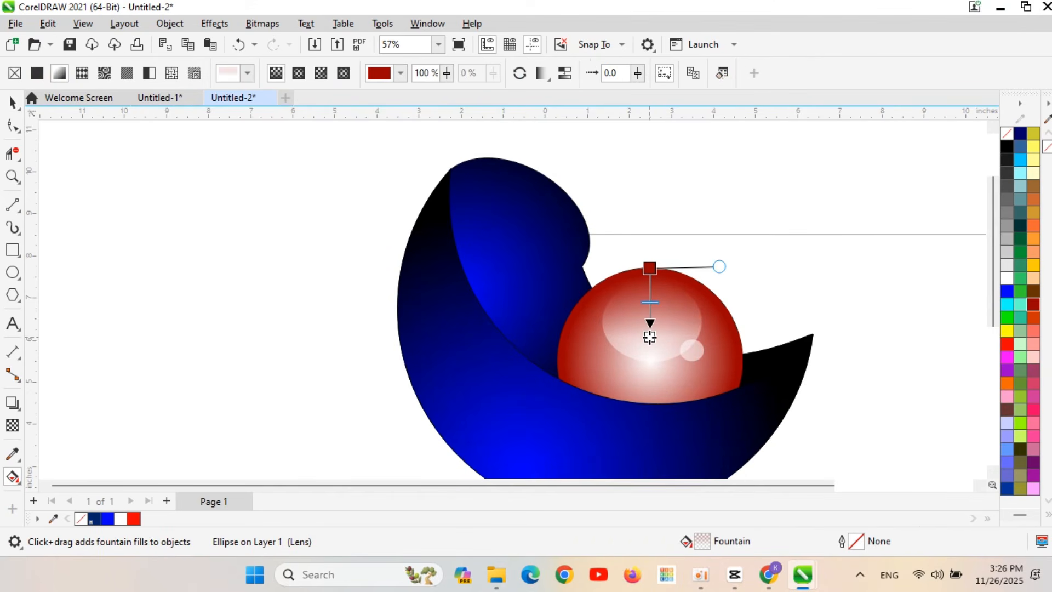
{"action": "left_click_drag", "start_coordinate": [650, 337], "coordinate": [603, 327]}
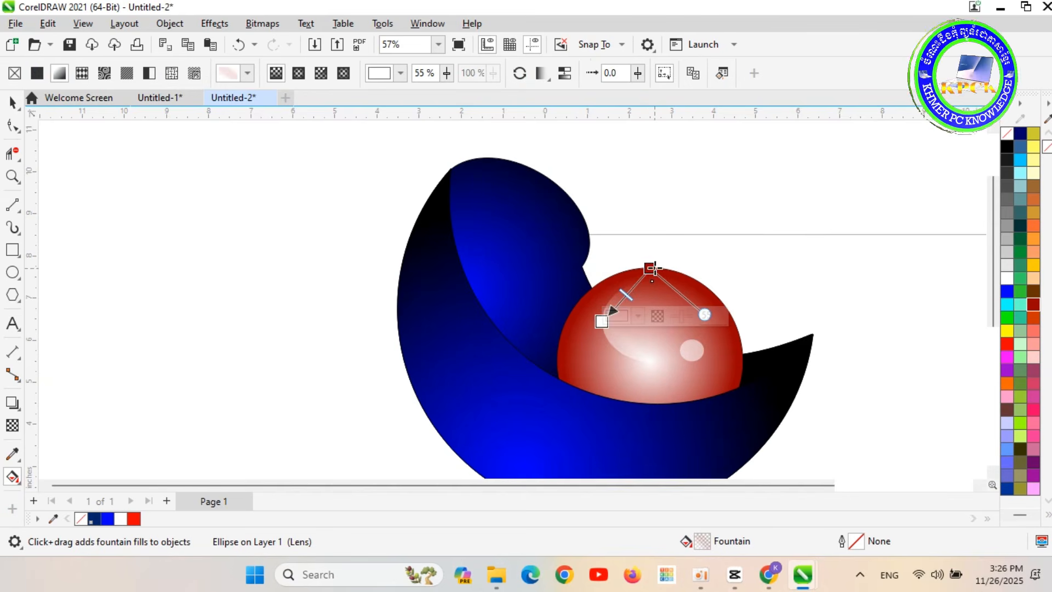
{"action": "mouse_move", "coordinate": [654, 269]}
{"action": "left_mouse_down"}
{"action": "mouse_move", "coordinate": [669, 269]}
{"action": "mouse_move", "coordinate": [662, 248]}
{"action": "mouse_move", "coordinate": [663, 267]}
{"action": "left_mouse_up"}
{"action": "mouse_move", "coordinate": [601, 321]}
{"action": "left_mouse_down"}
{"action": "mouse_move", "coordinate": [602, 331]}
{"action": "mouse_move", "coordinate": [679, 286]}
{"action": "mouse_move", "coordinate": [629, 337]}
{"action": "mouse_move", "coordinate": [626, 324]}
{"action": "mouse_move", "coordinate": [616, 327]}
{"action": "left_mouse_up"}
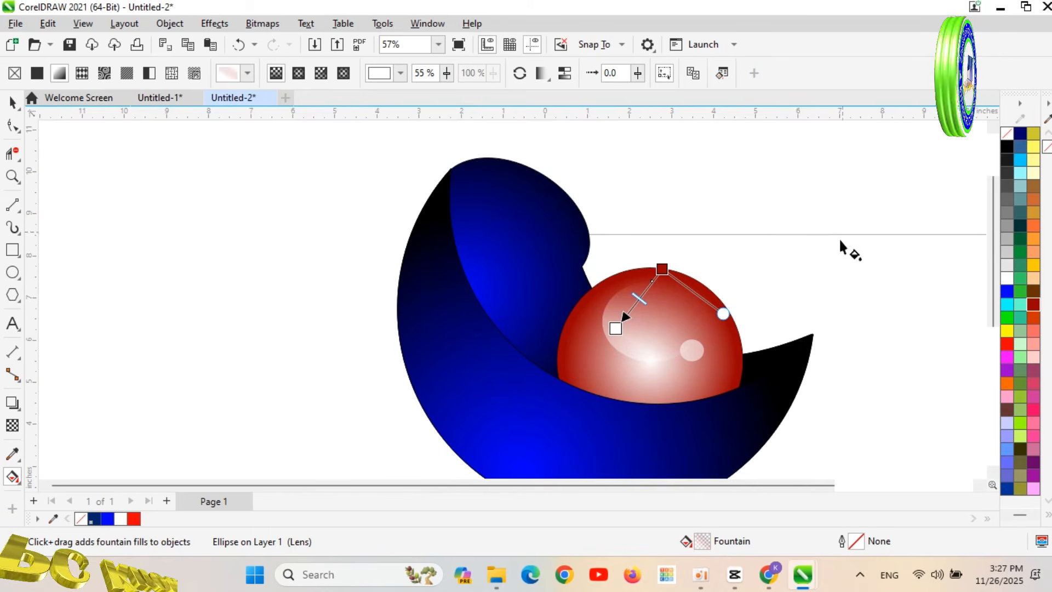
{"action": "left_click", "coordinate": [12, 103]}
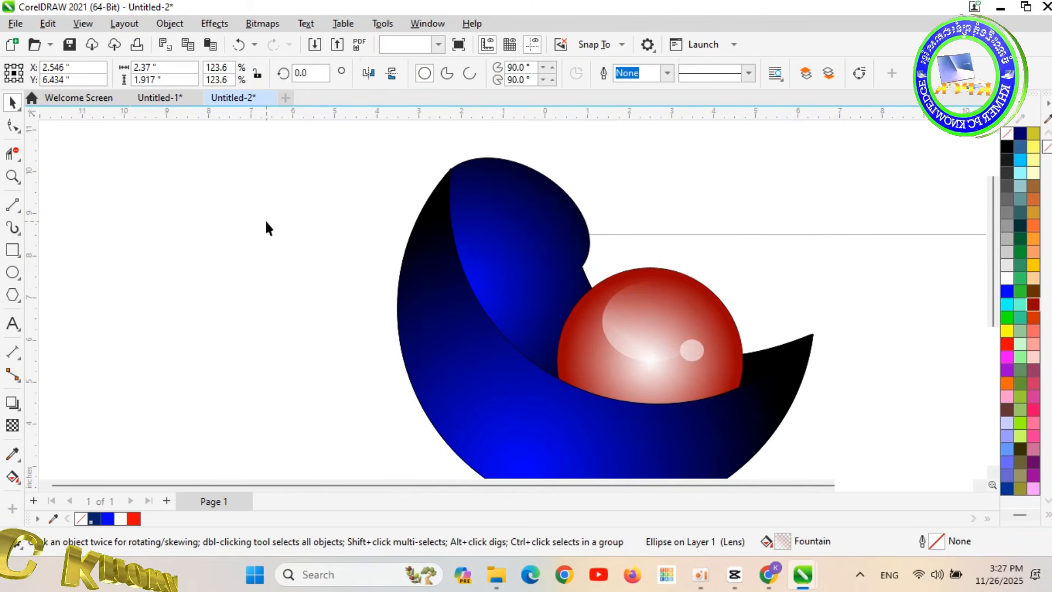
{"action": "left_click", "coordinate": [265, 218]}
Step: Review the finished logo at several zoom levels and in full-screen preview
{"action": "scroll", "coordinate": [265, 219], "scroll_direction": "down", "scroll_amount": 1}
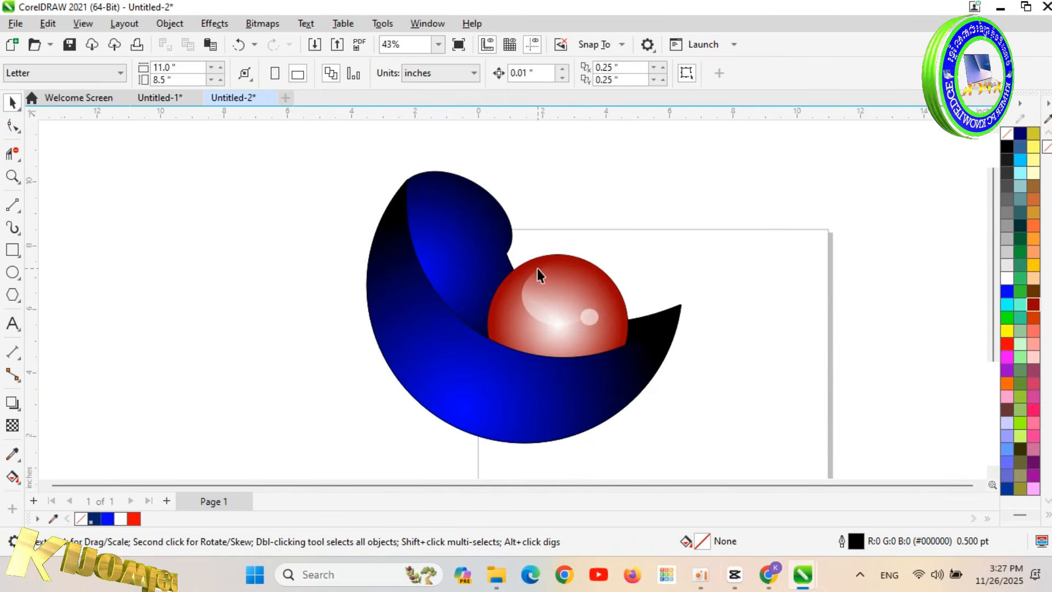
{"action": "scroll", "coordinate": [537, 268], "scroll_direction": "down", "scroll_amount": 1}
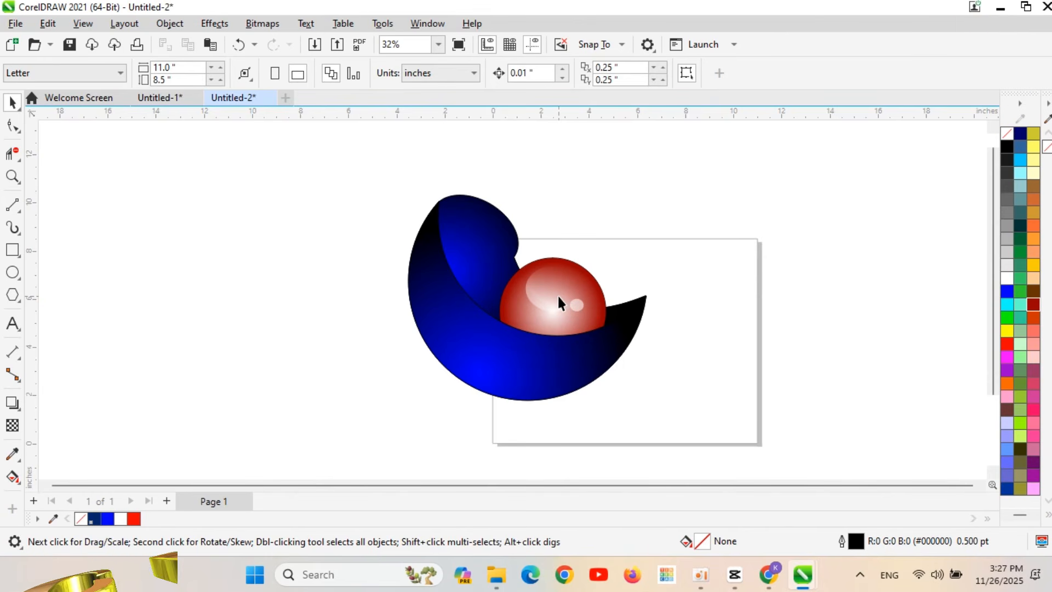
{"action": "scroll", "coordinate": [459, 230], "scroll_direction": "up", "scroll_amount": 1}
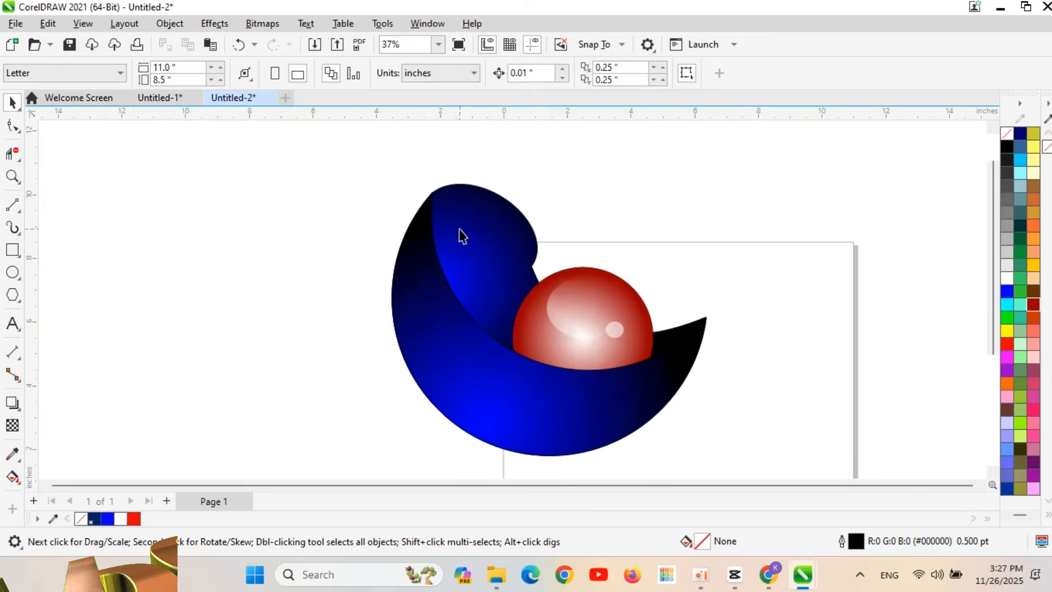
{"action": "scroll", "coordinate": [454, 266], "scroll_direction": "down", "scroll_amount": 2}
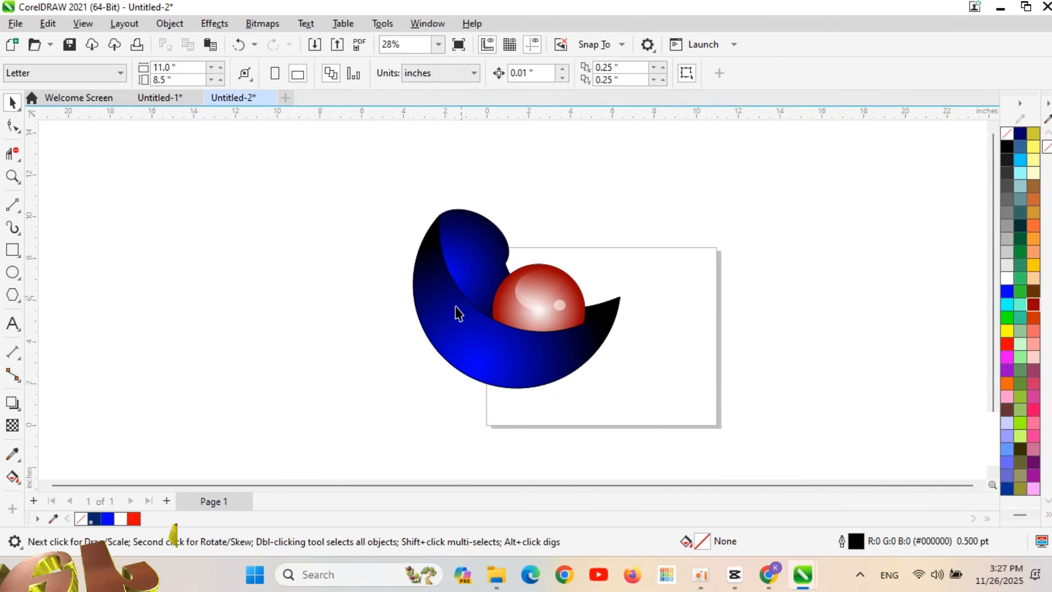
{"action": "mouse_move", "coordinate": [352, 183]}
{"action": "left_mouse_down"}
{"action": "mouse_move", "coordinate": [425, 347]}
{"action": "mouse_move", "coordinate": [725, 448]}
{"action": "left_mouse_up"}
{"action": "left_click", "coordinate": [657, 345]}
{"action": "scroll", "coordinate": [629, 357], "scroll_direction": "up", "scroll_amount": 1}
{"action": "scroll", "coordinate": [401, 324], "scroll_direction": "up", "scroll_amount": 2}
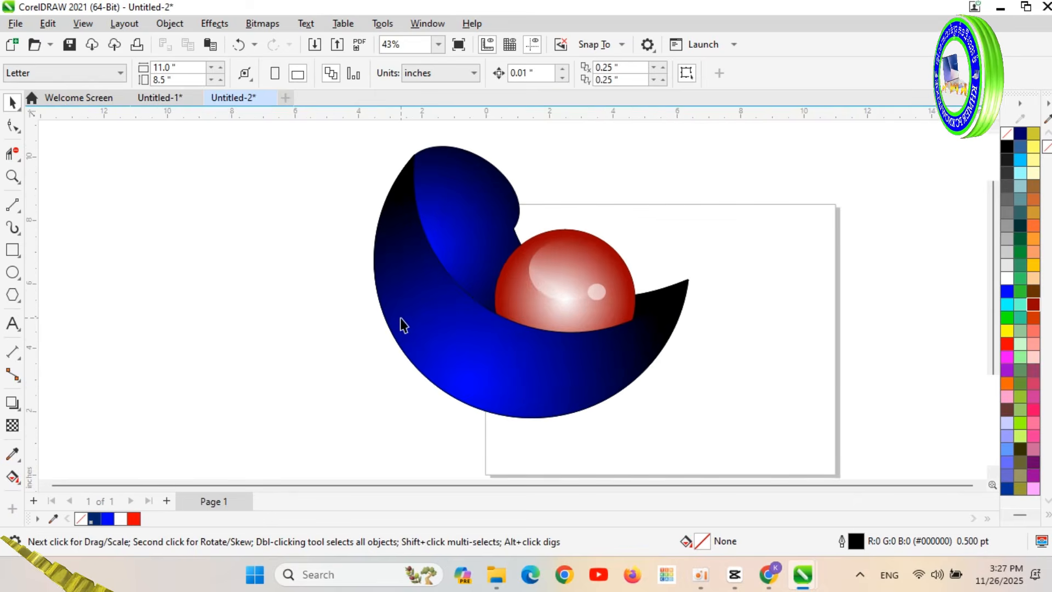
{"action": "scroll", "coordinate": [403, 325], "scroll_direction": "down", "scroll_amount": 1}
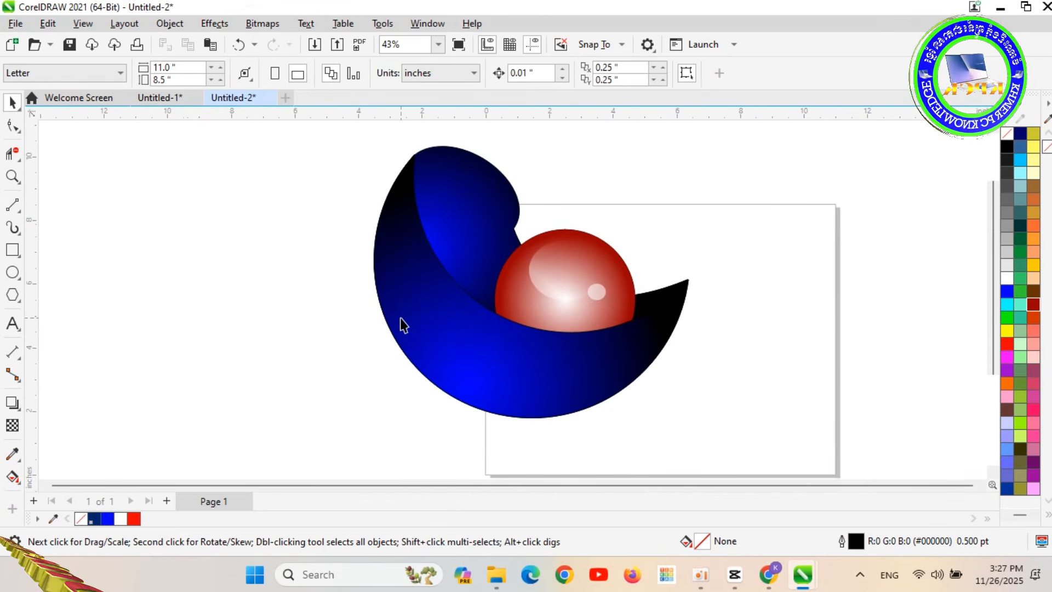
{"action": "key", "text": "F9"}
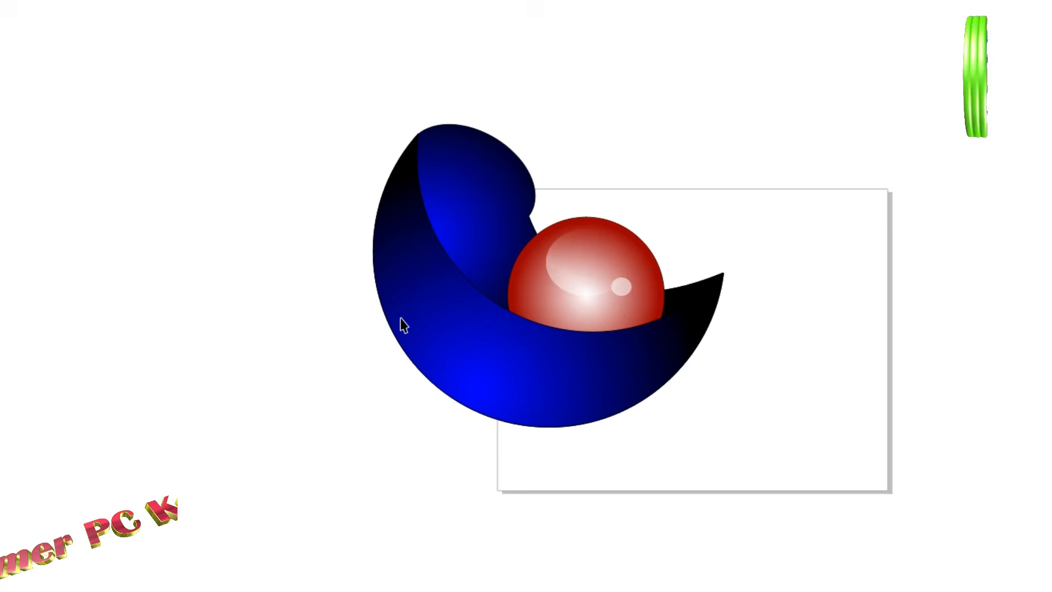